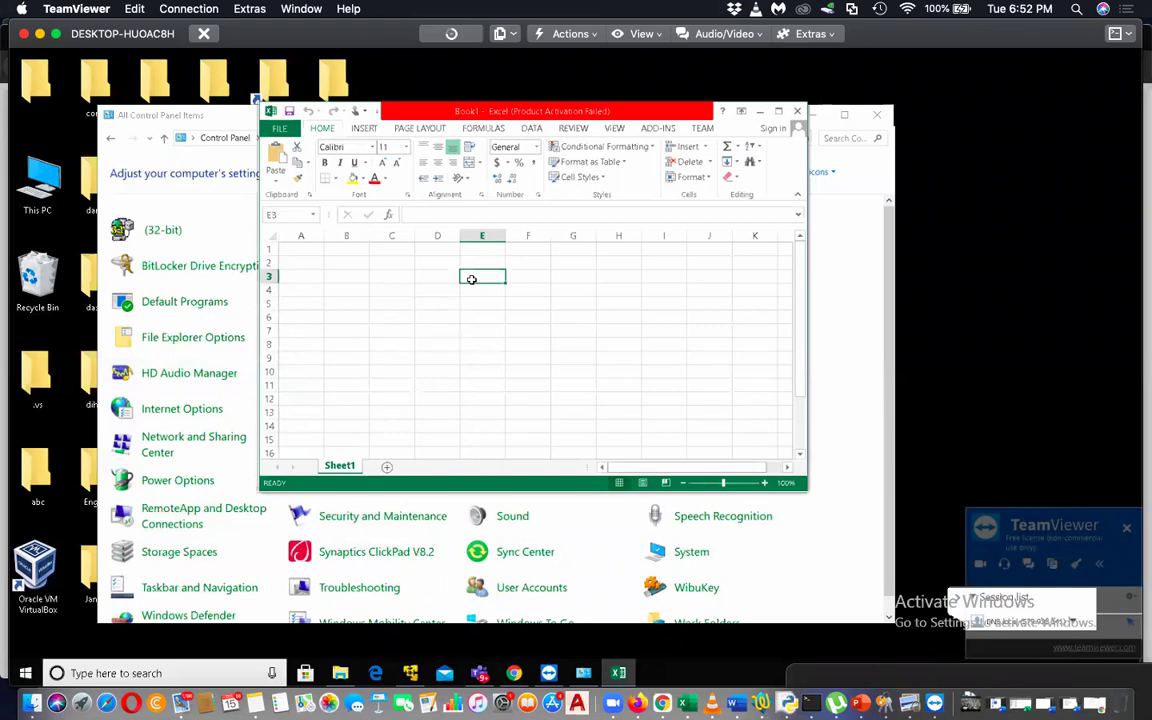
Enter 100 in cell E3 and apply the dollar accounting number format to it
type("100")
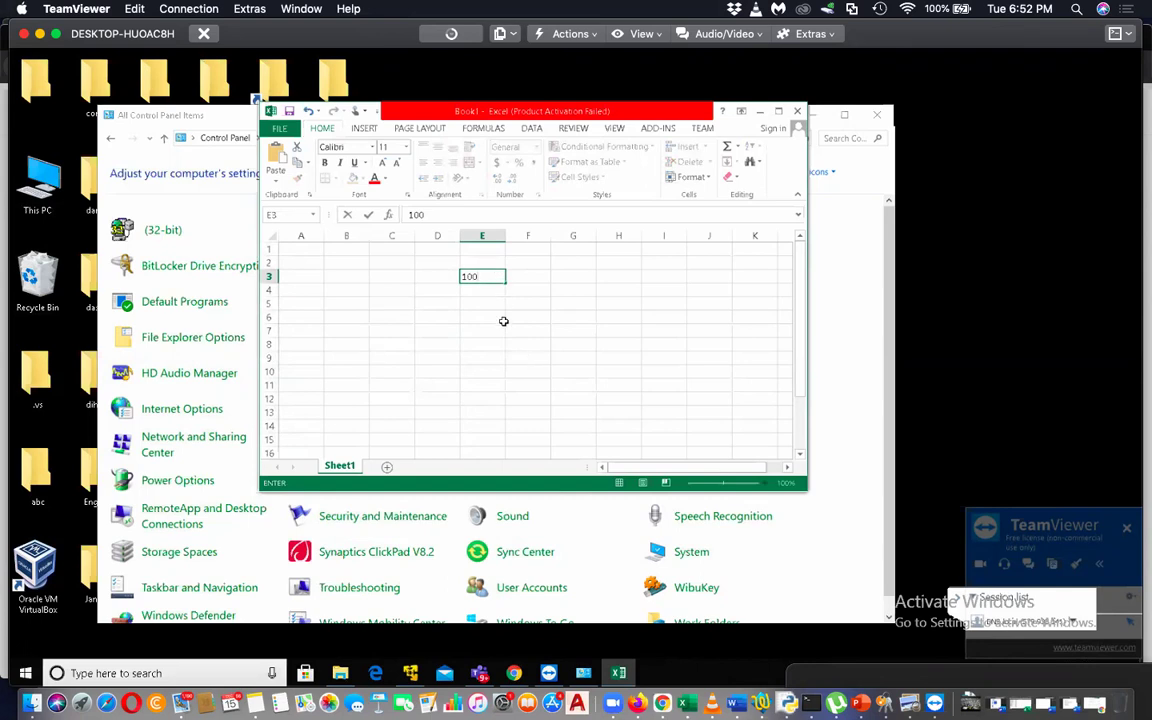
left_click(527, 358)
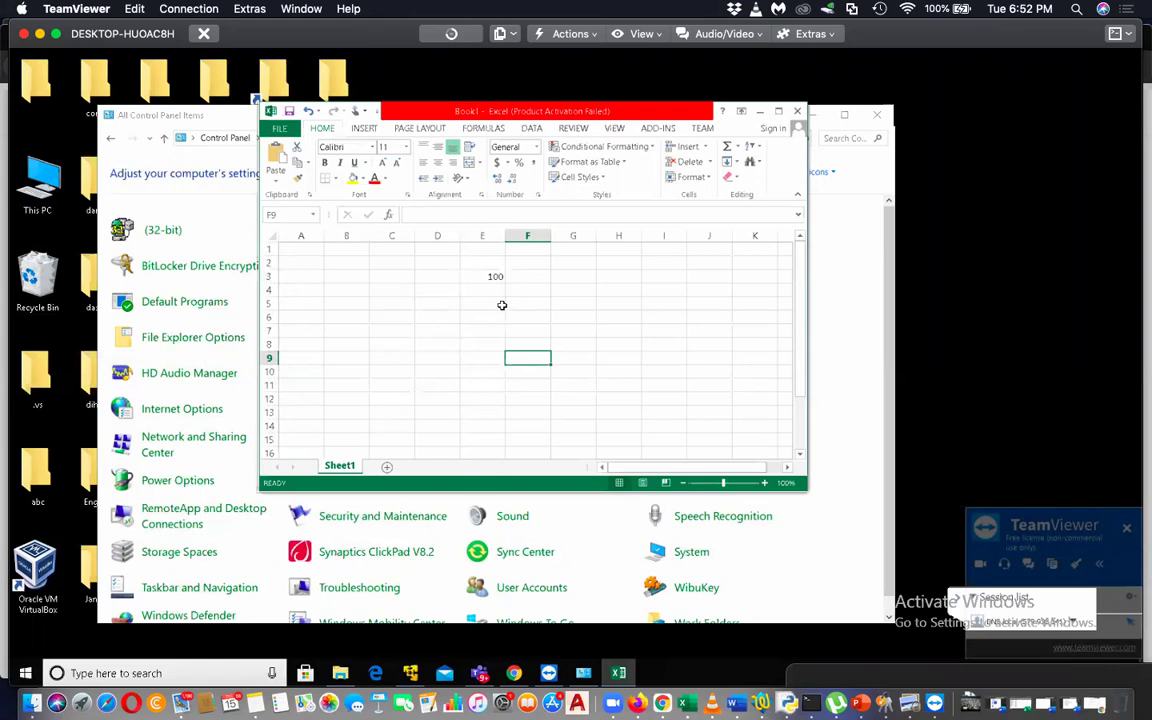
left_click(486, 275)
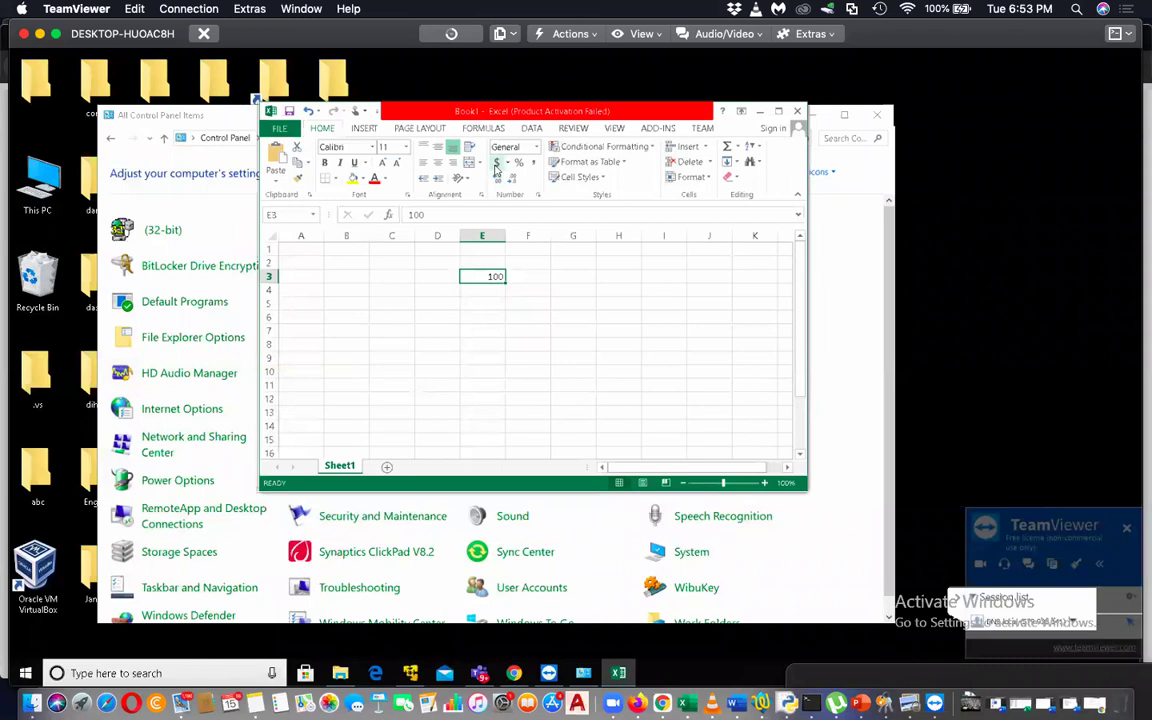
left_click(495, 165)
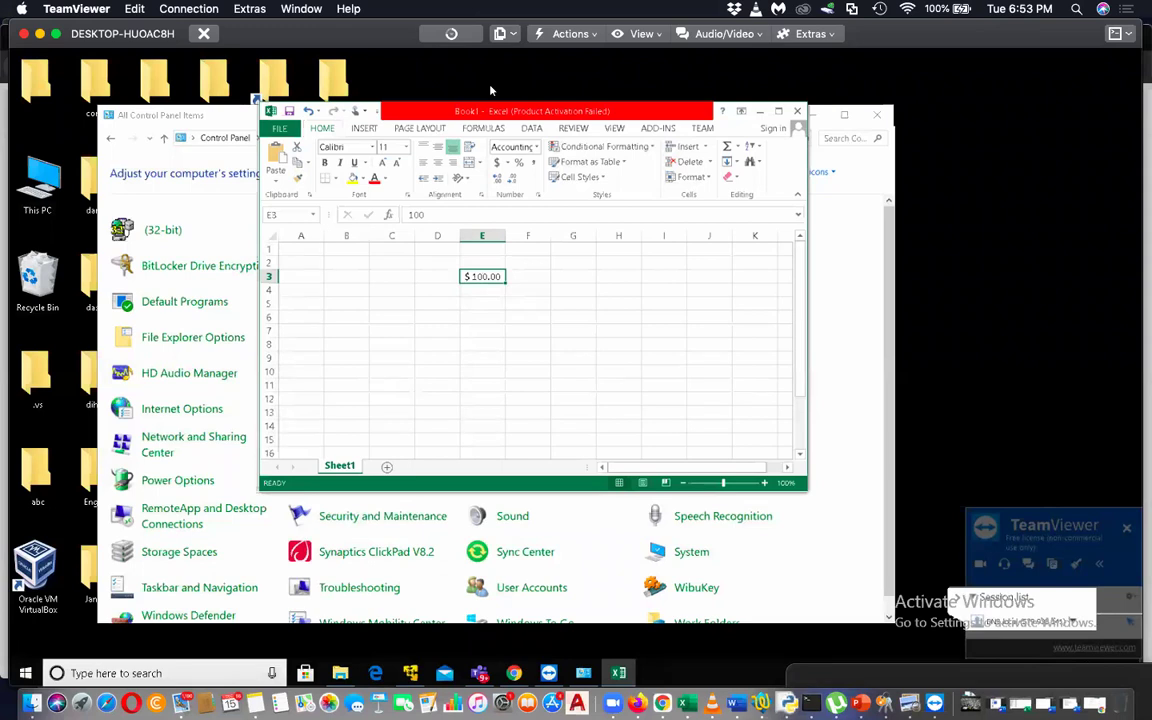
Enter 100 in cell F3 and select that cell again
left_click(521, 285)
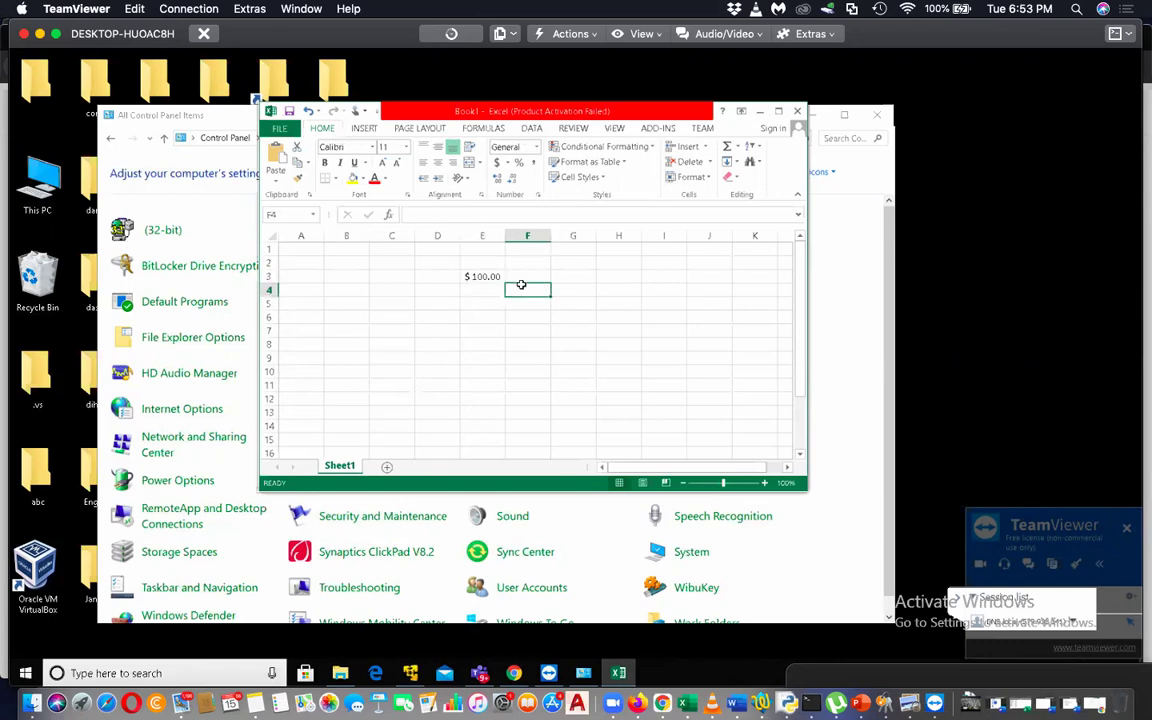
left_click(530, 272)
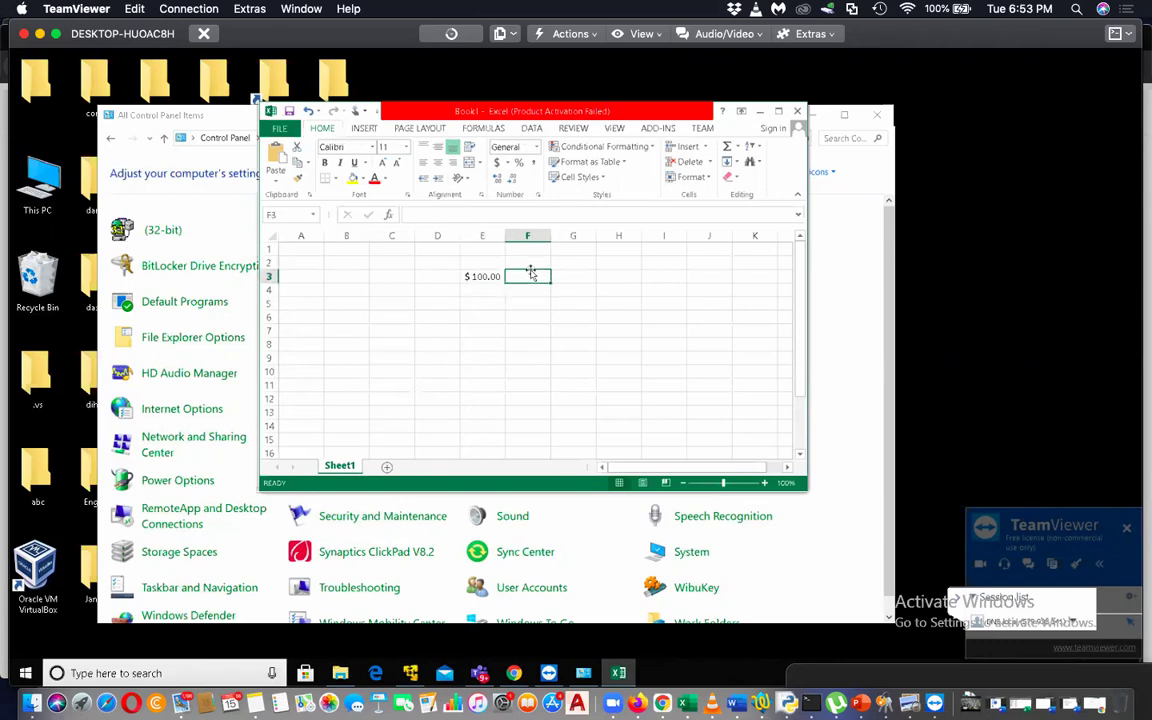
type("100")
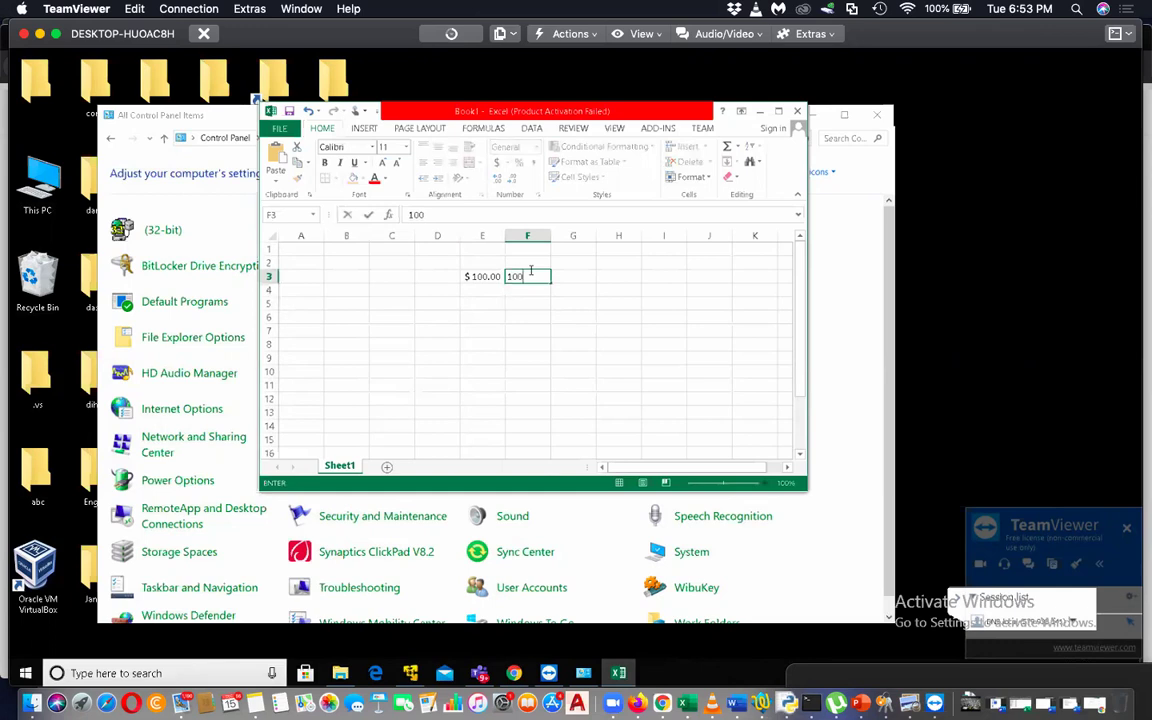
left_click(535, 328)
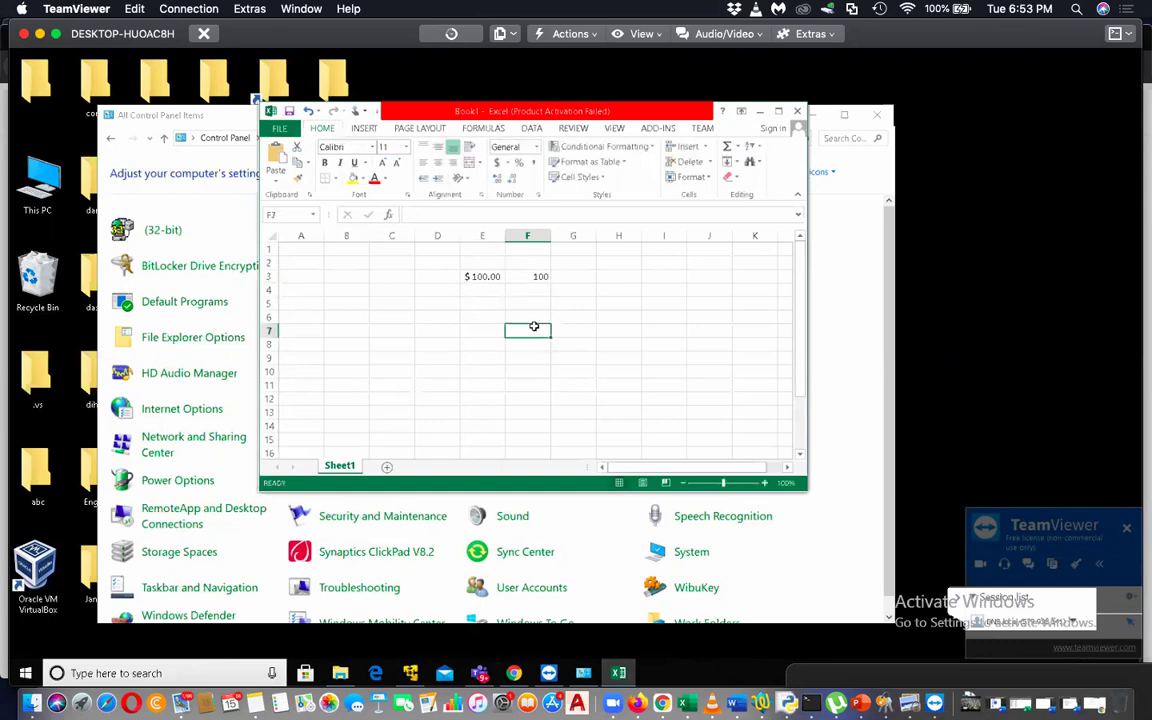
left_click(545, 273)
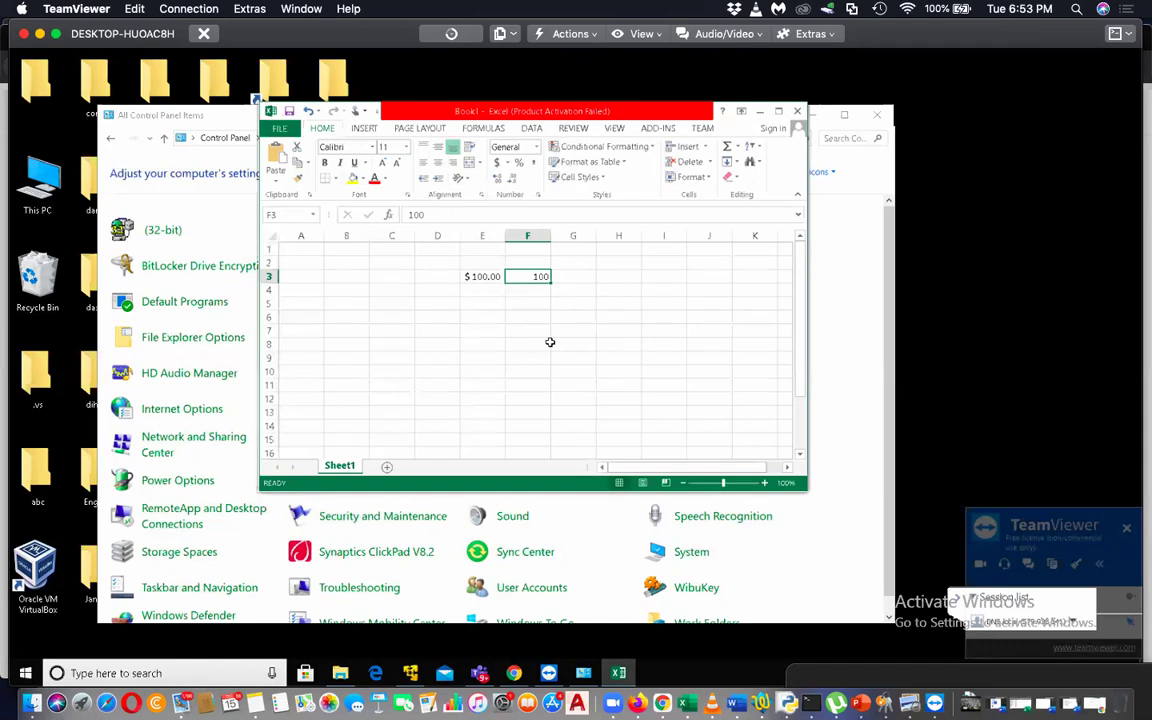
Clear the contents of cell E3 and apply the dollar accounting number format to cell F3
left_click(490, 276)
key("BackSpace")
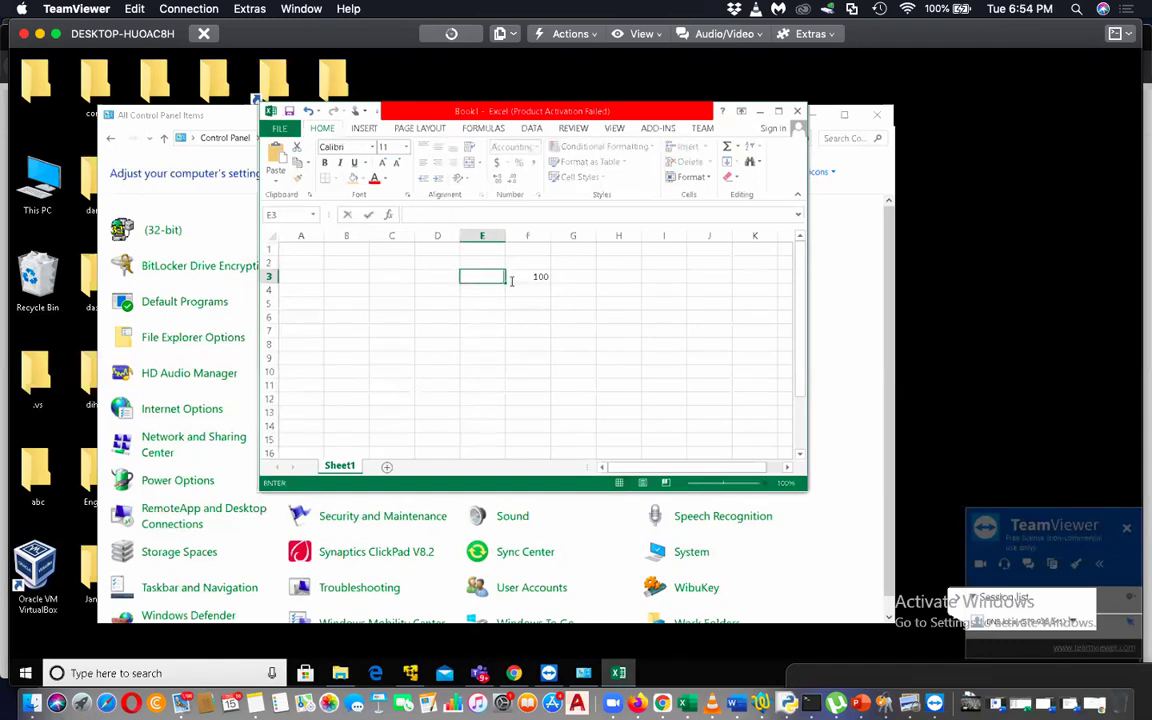
left_click(535, 276)
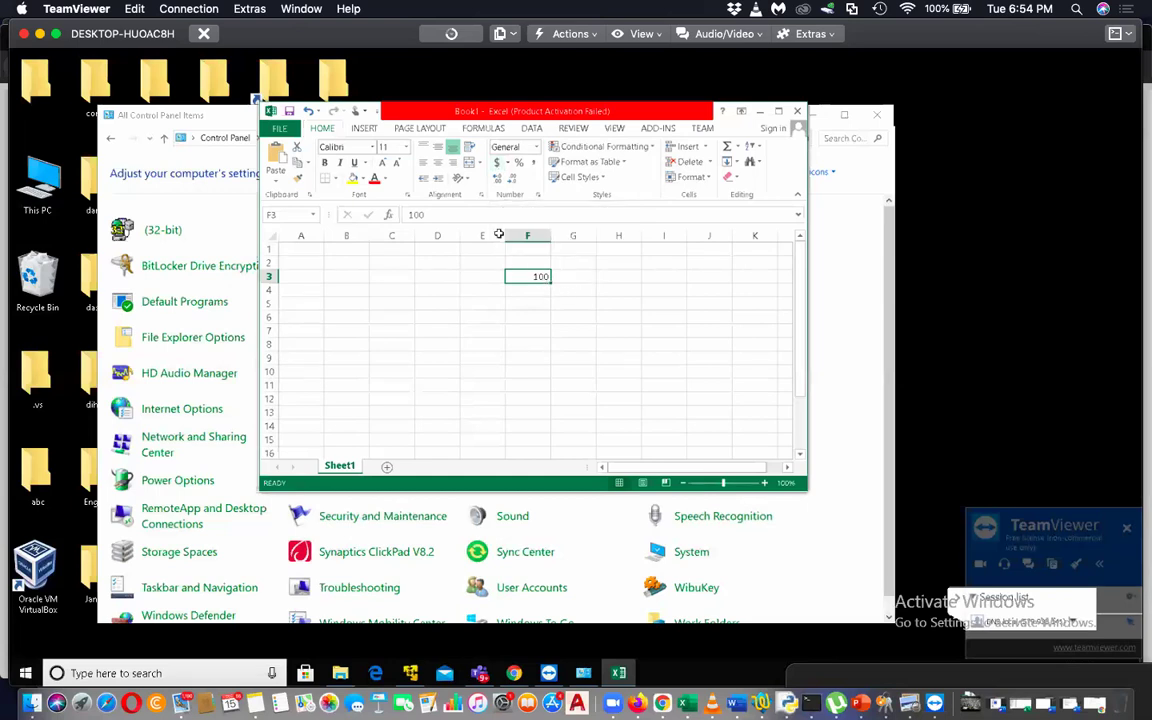
left_click(497, 164)
Minimize the Control Panel window, and widen and reposition the Excel workbook window on the desktop
left_click(814, 163)
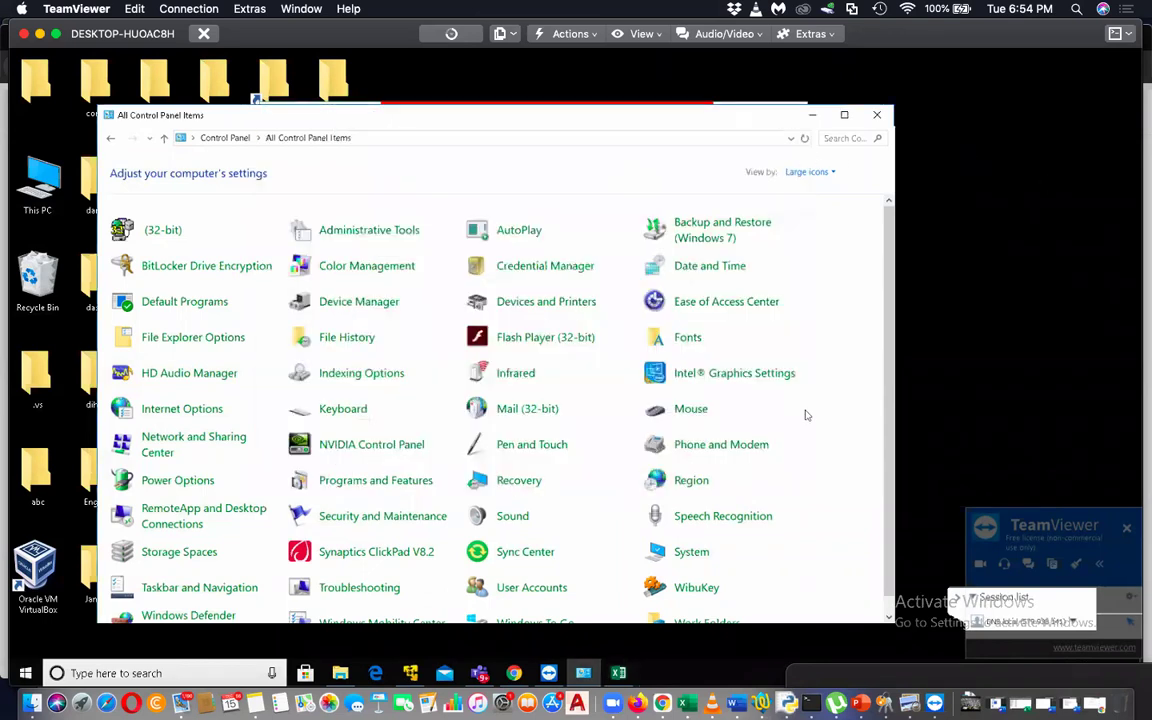
left_click(811, 118)
left_click_drag(807, 244, 1072, 260)
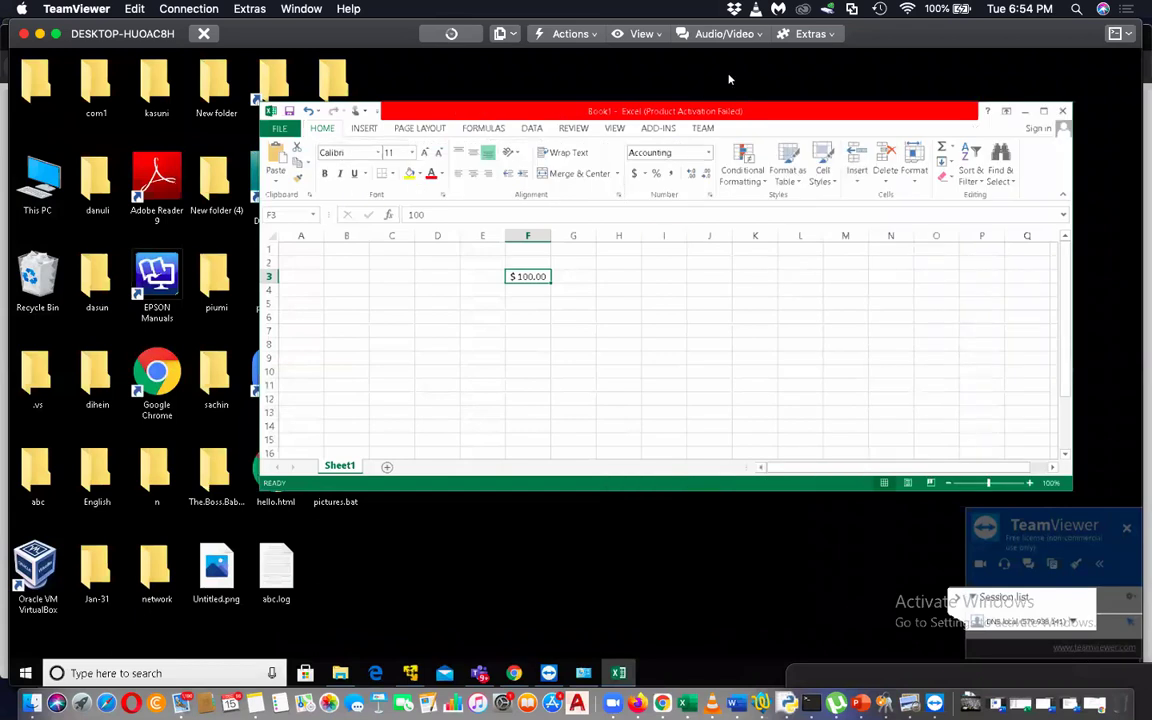
left_click_drag(735, 113, 593, 125)
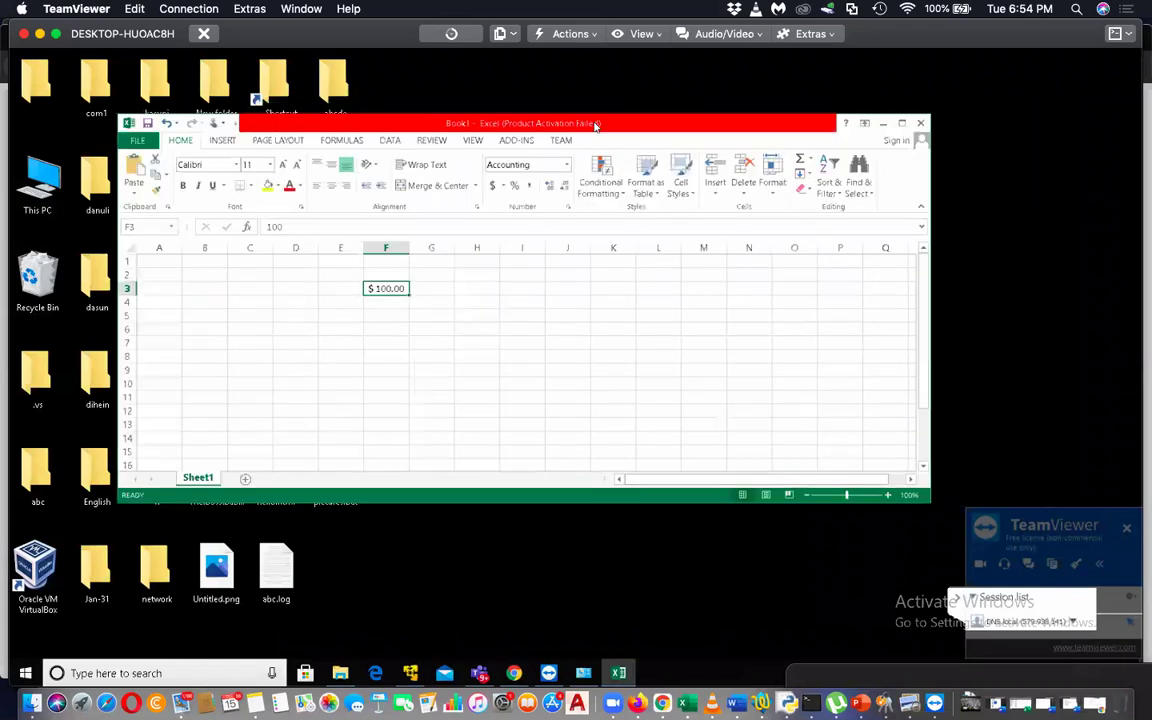
Change the number format of cell F3 to Currency
left_click(422, 325)
left_click(395, 288)
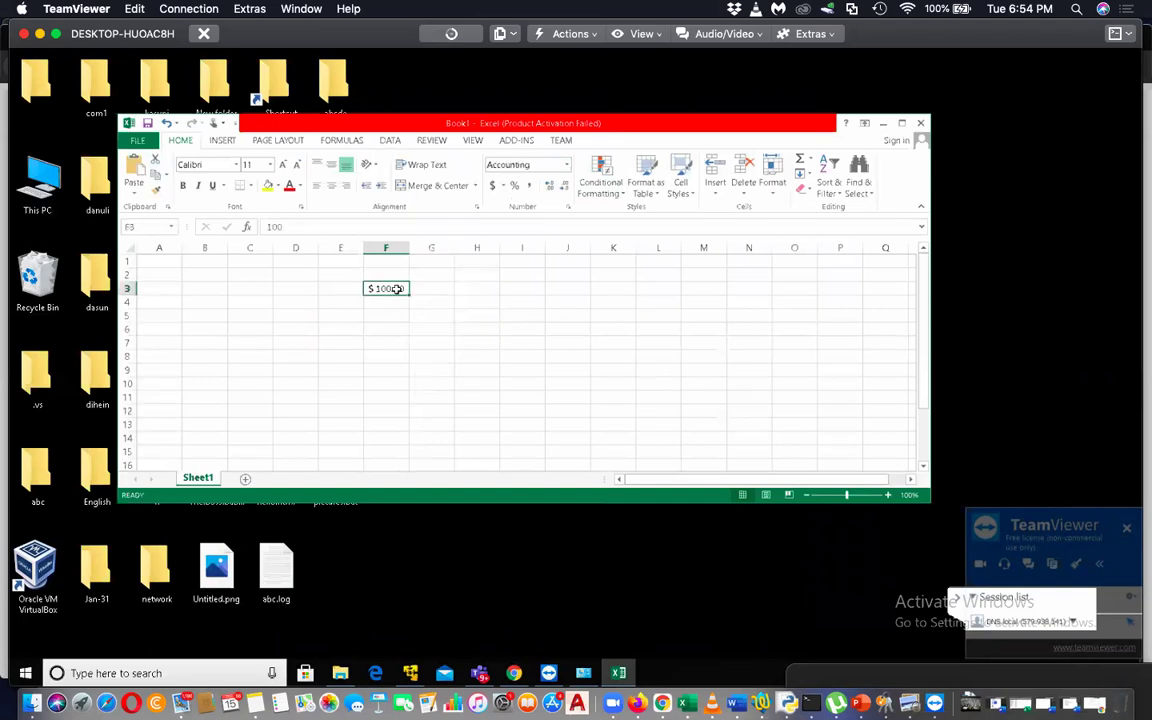
left_click(564, 165)
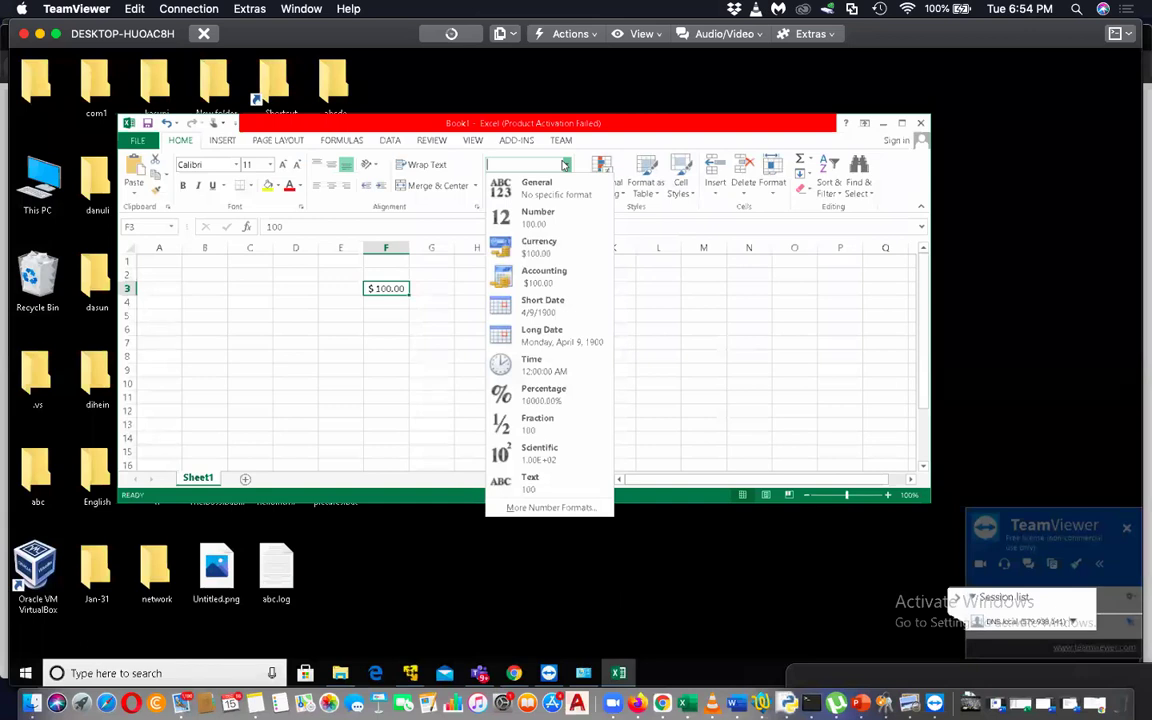
left_click(566, 241)
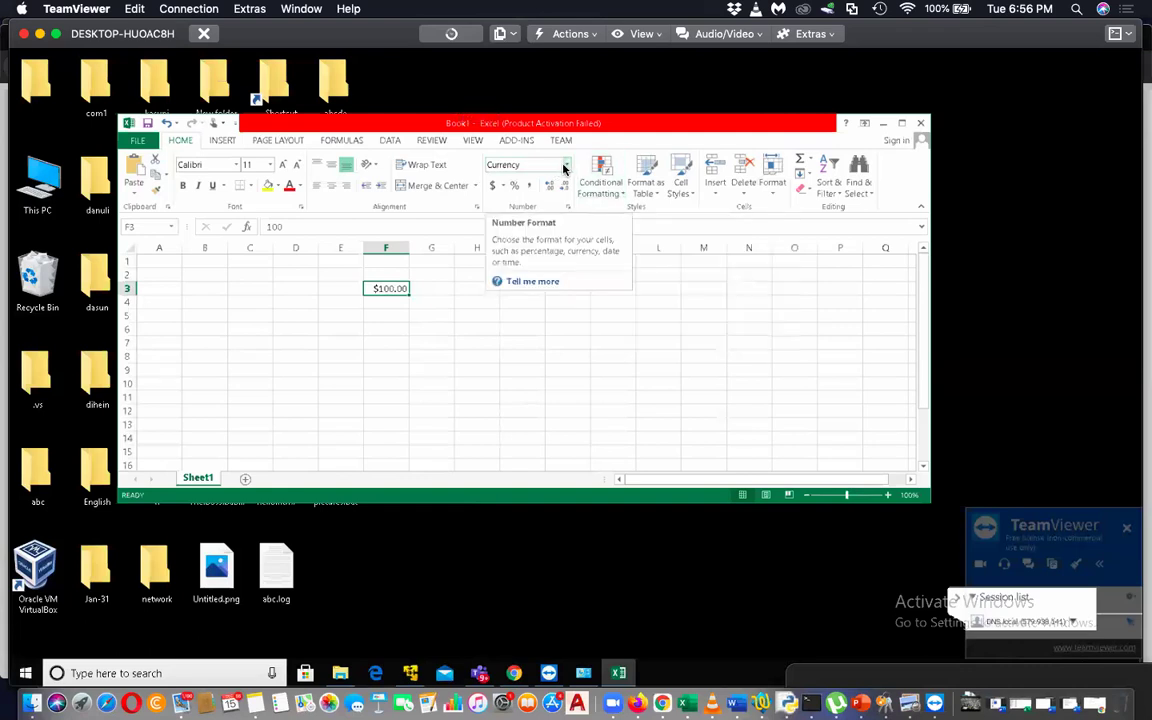
Examine the Currency and Accounting categories and the available currency symbols in the Format Cells dialog for cell F3, without applying anything
left_click(501, 187)
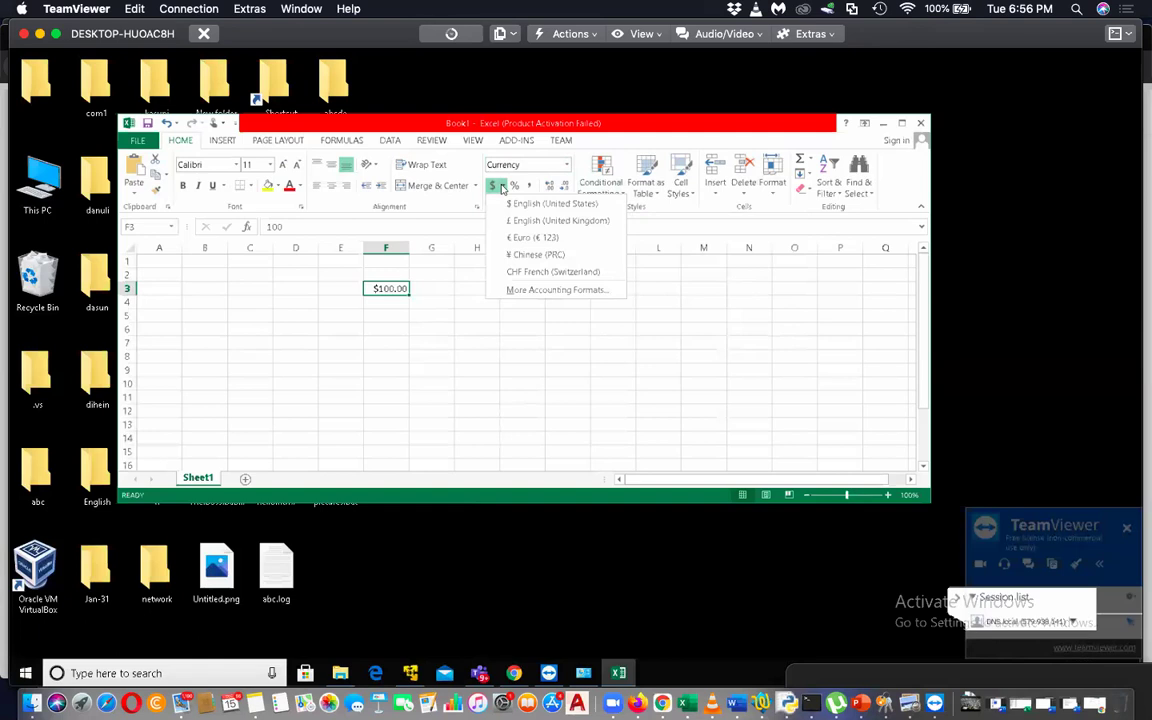
left_click(570, 292)
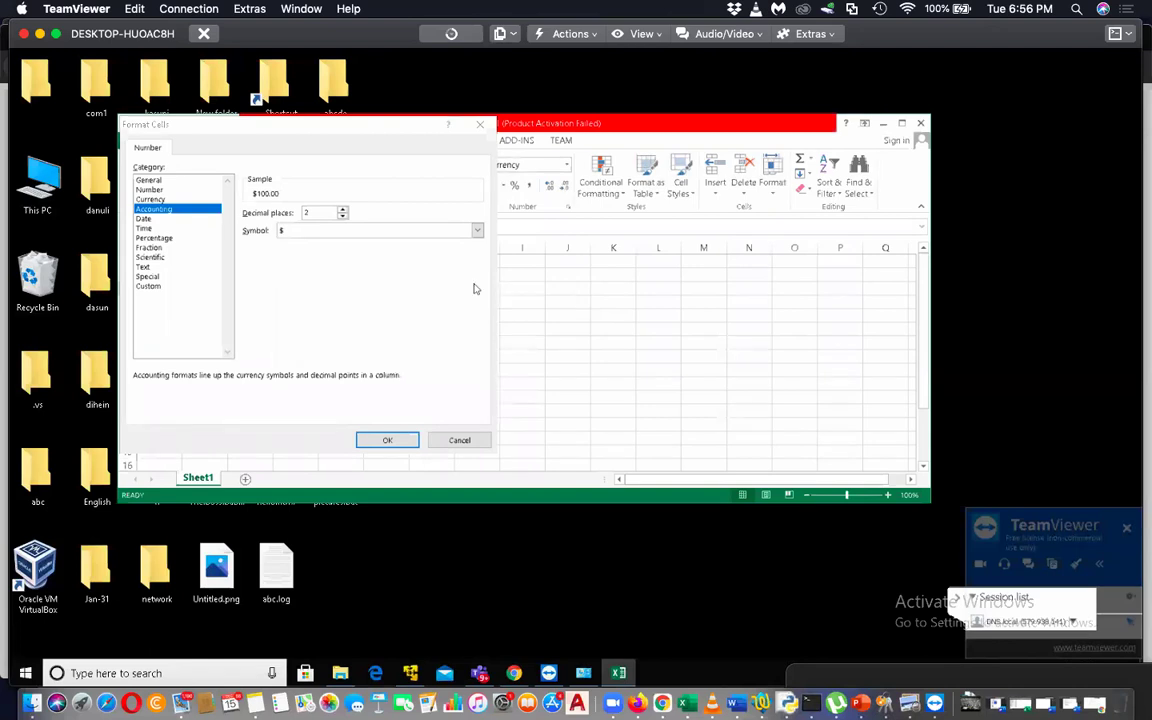
left_click(172, 200)
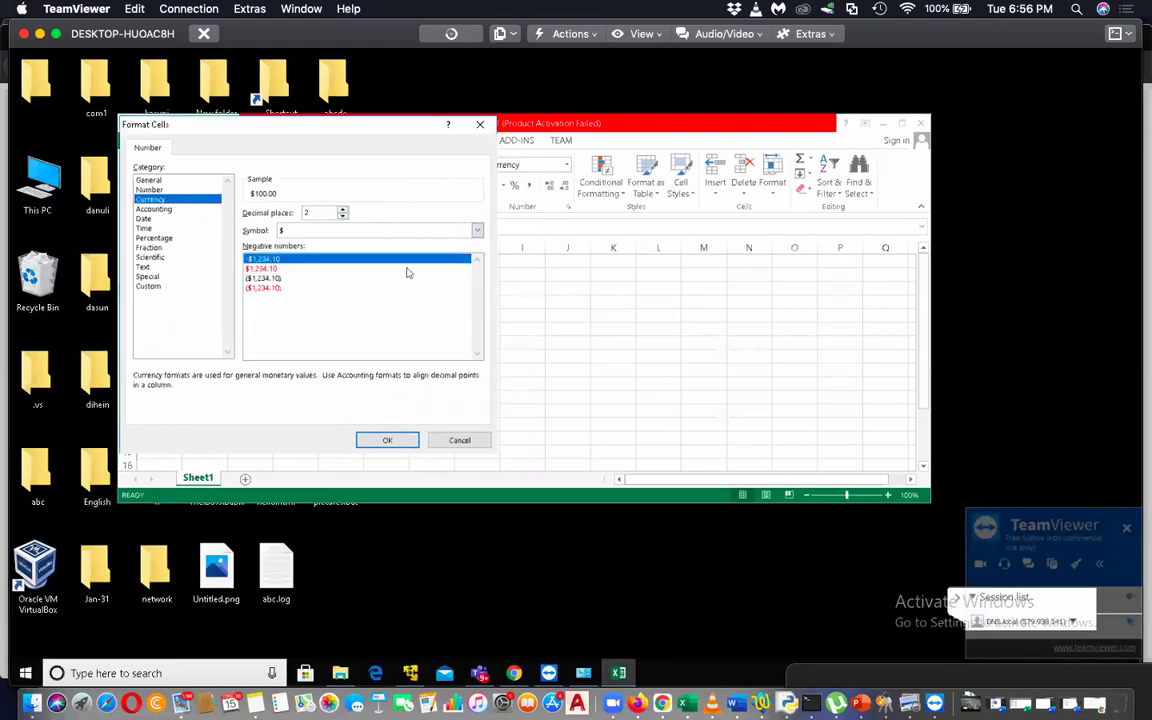
left_click(176, 209)
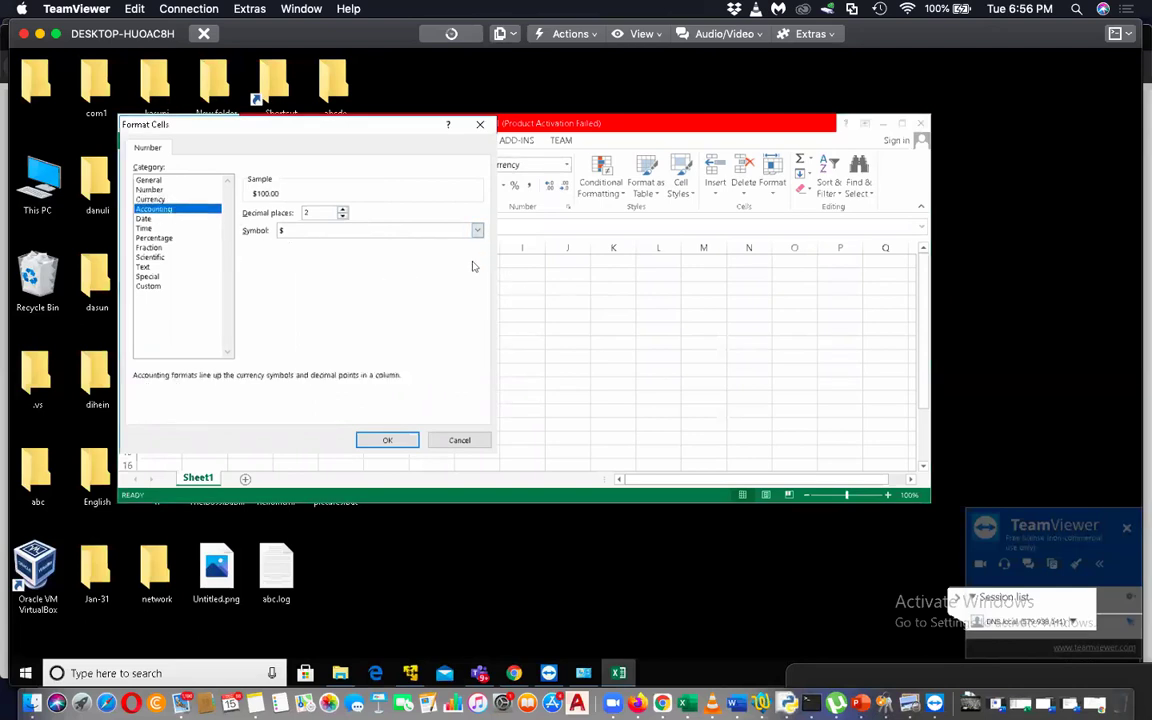
left_click(477, 230)
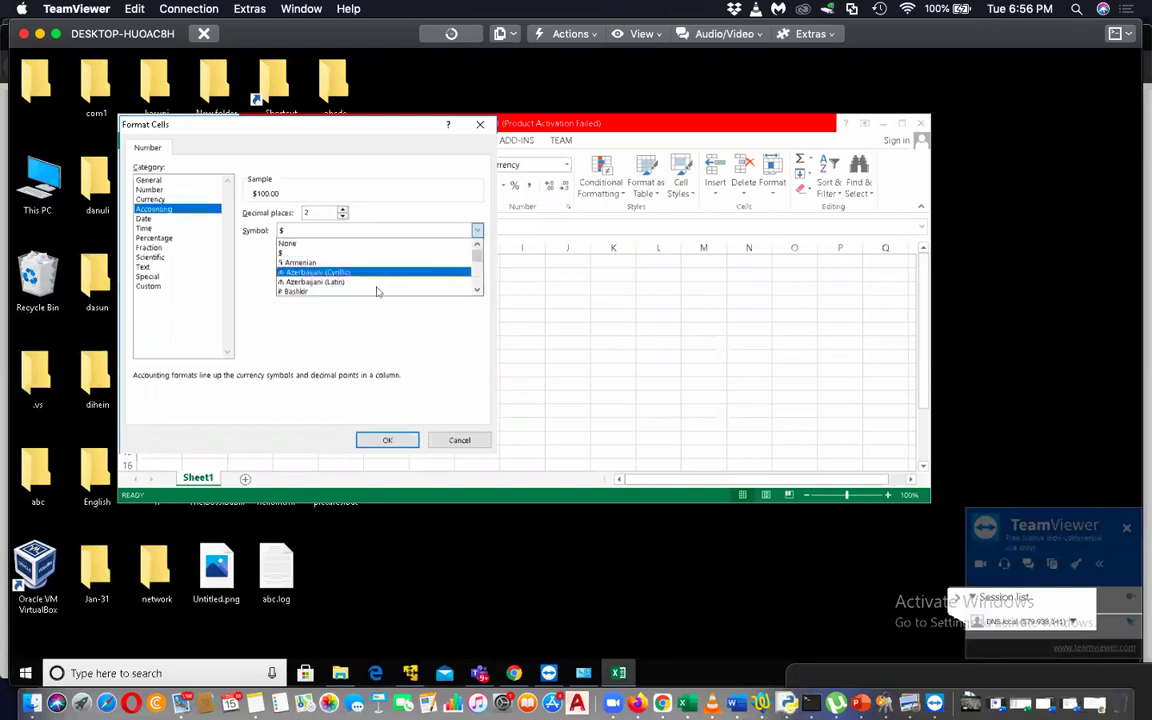
scroll(477, 260, "down", 3)
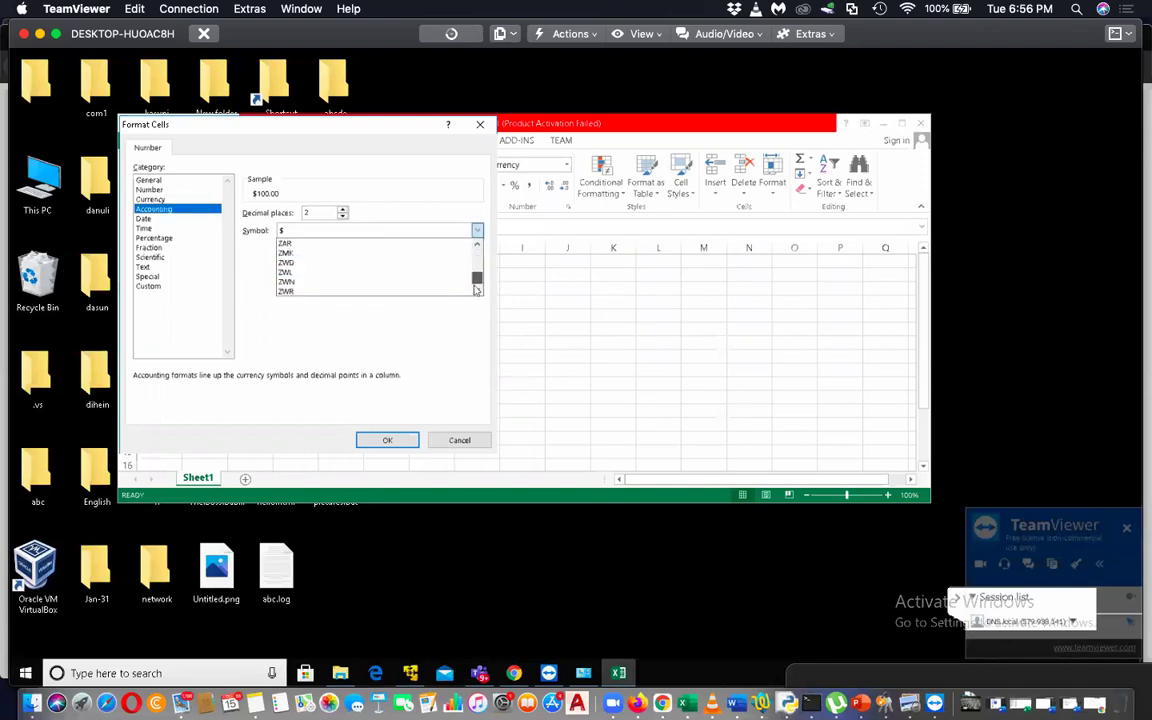
scroll(477, 260, "up", 3)
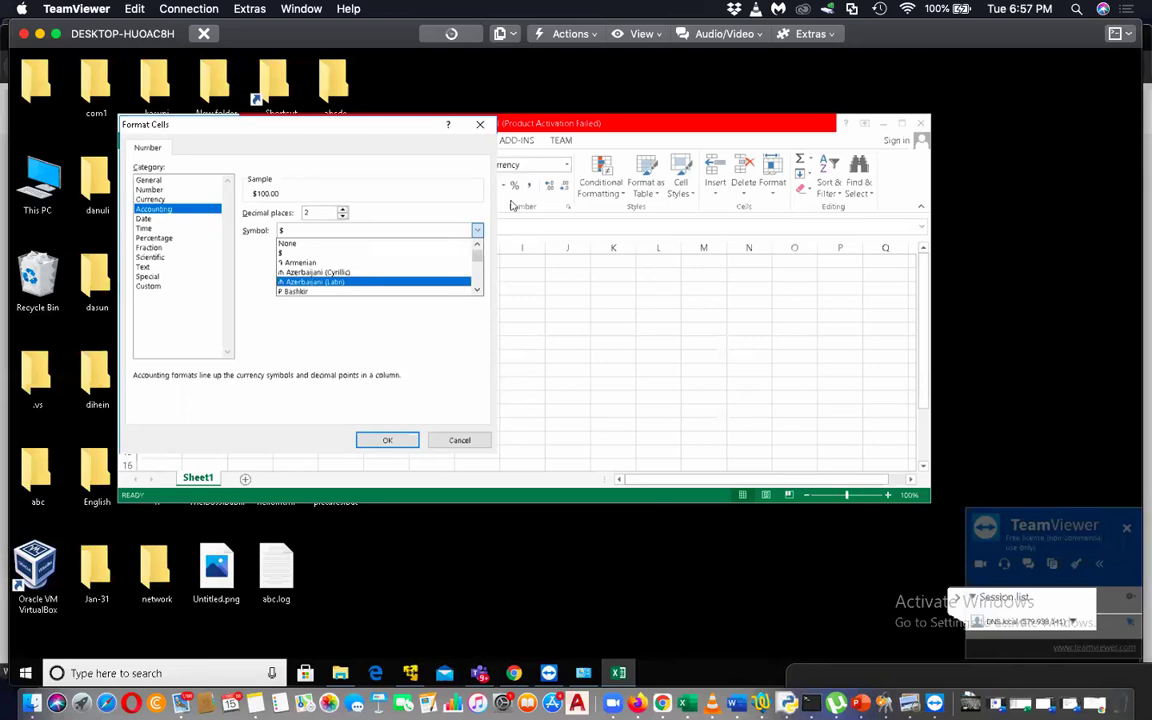
left_click(483, 123)
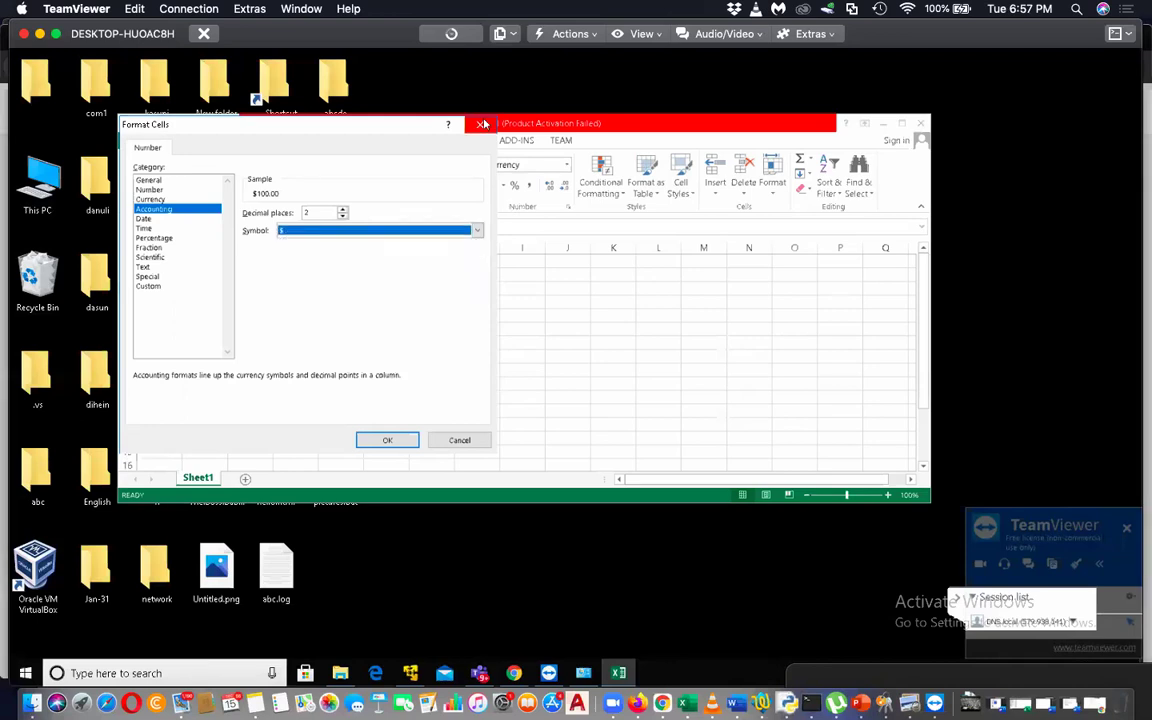
left_click(482, 123)
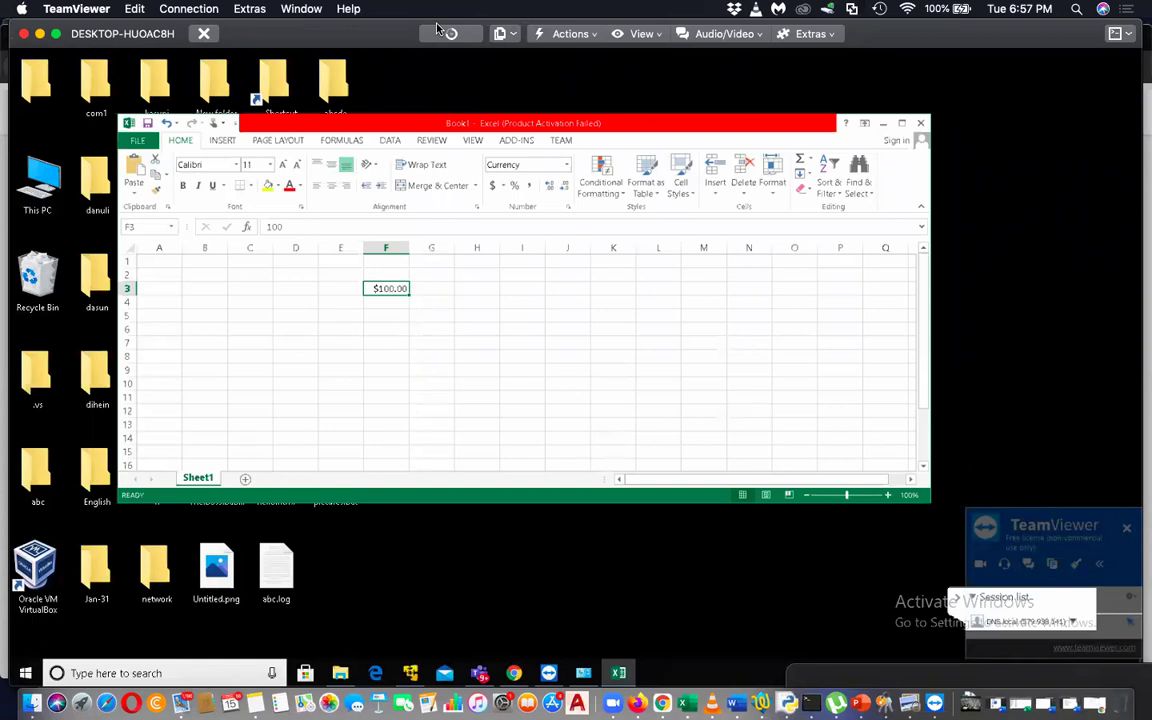
left_click(441, 298)
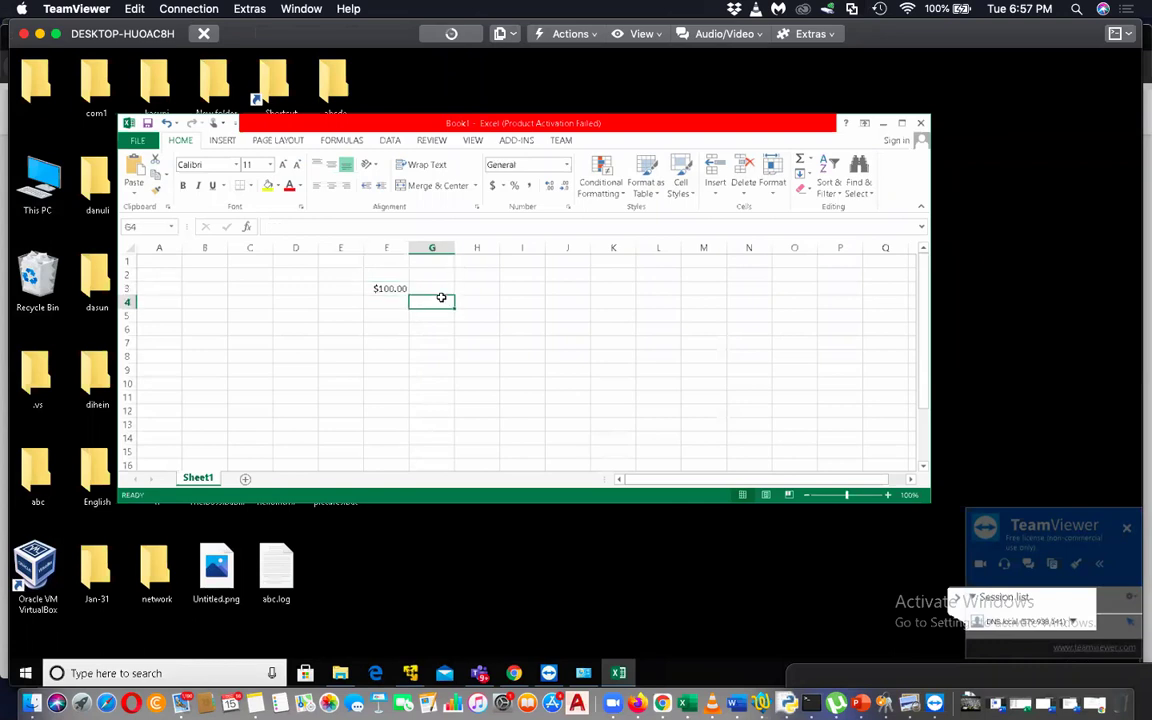
left_click(389, 288)
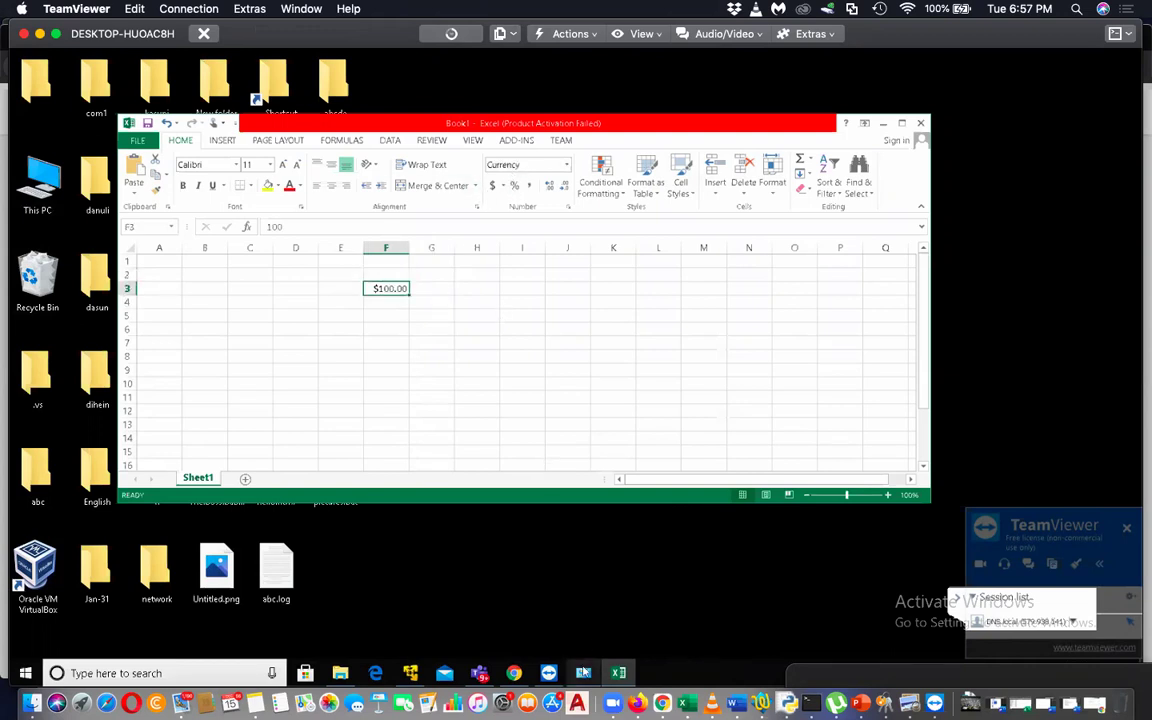
Switch to the Control Panel, open the Region settings and move the dialog over the middle of the Control Panel window
left_click(583, 673)
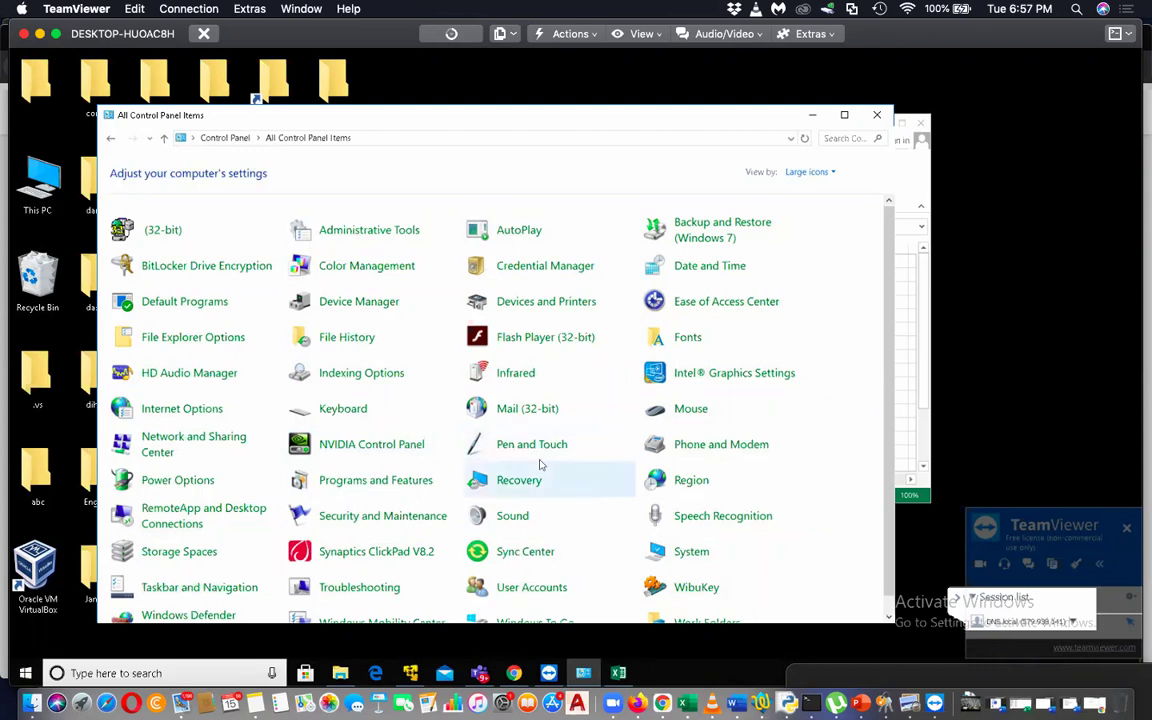
scroll(540, 465, "down", 1)
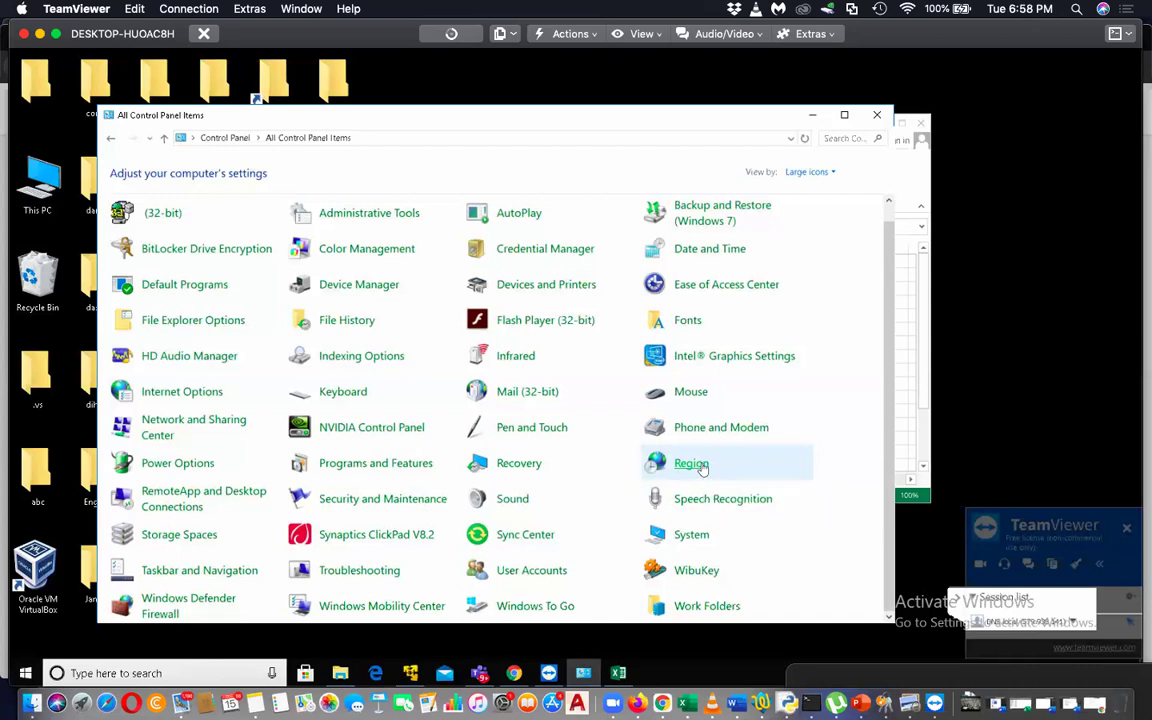
left_click(690, 463)
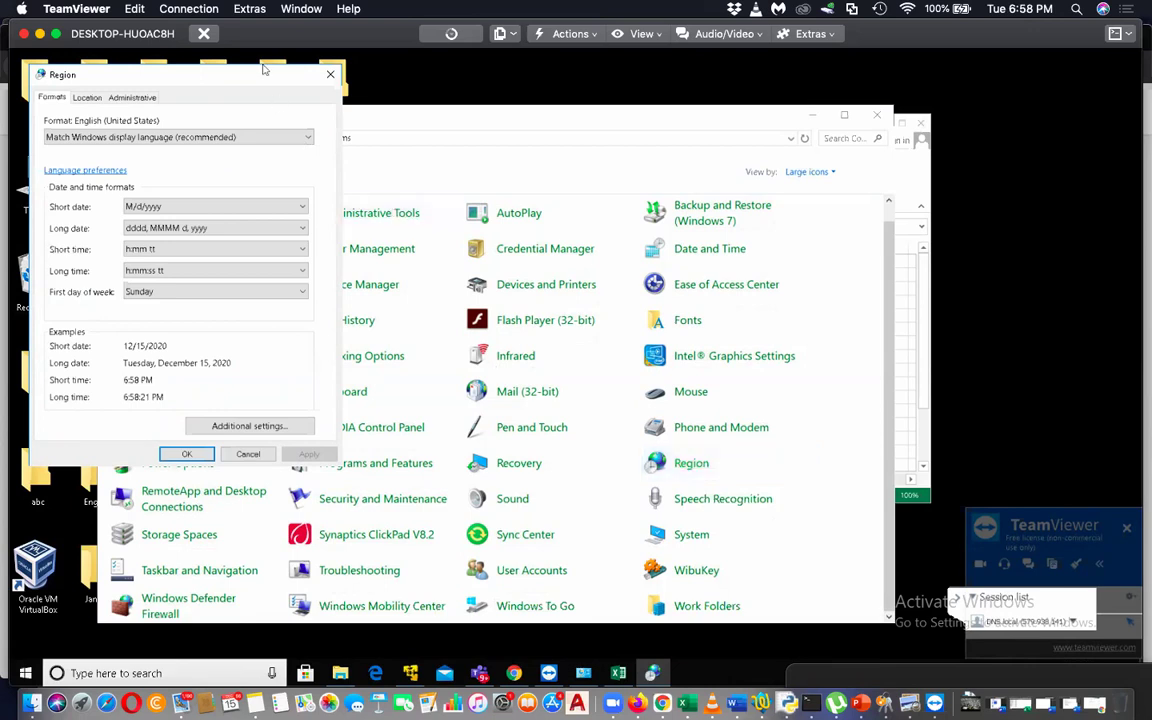
left_click_drag(265, 77, 557, 141)
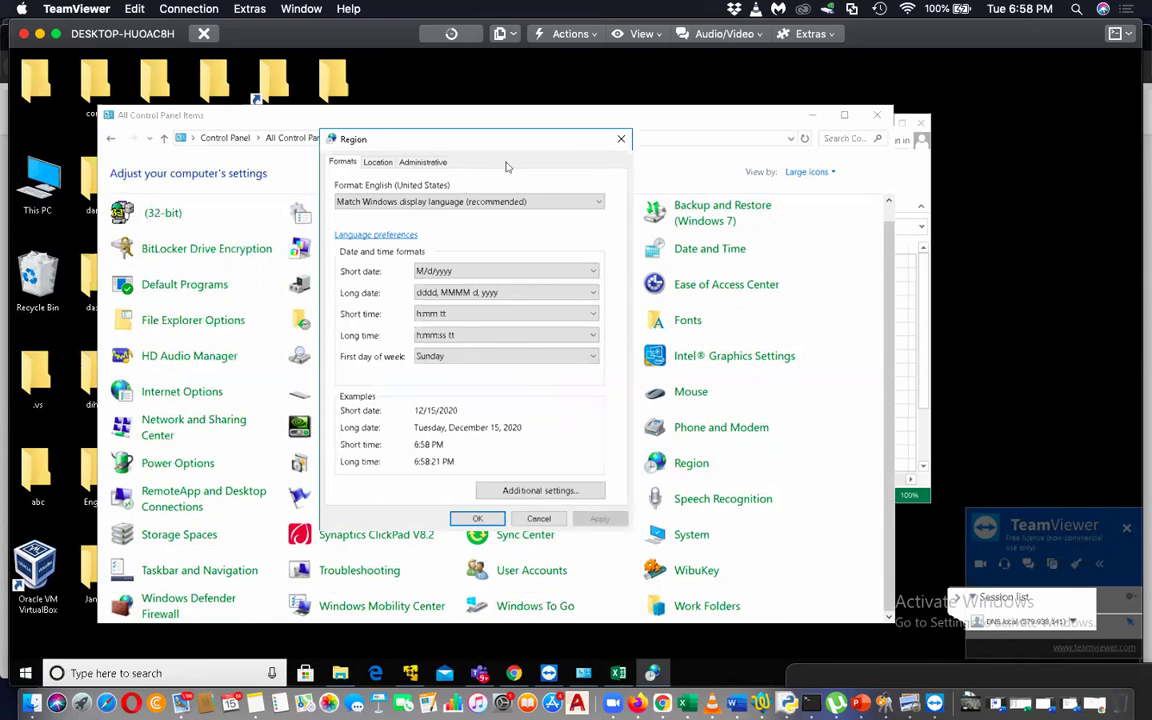
Open the additional format settings for the region and show the currency options, with the Customize Format dialog moved aside
left_click(563, 491)
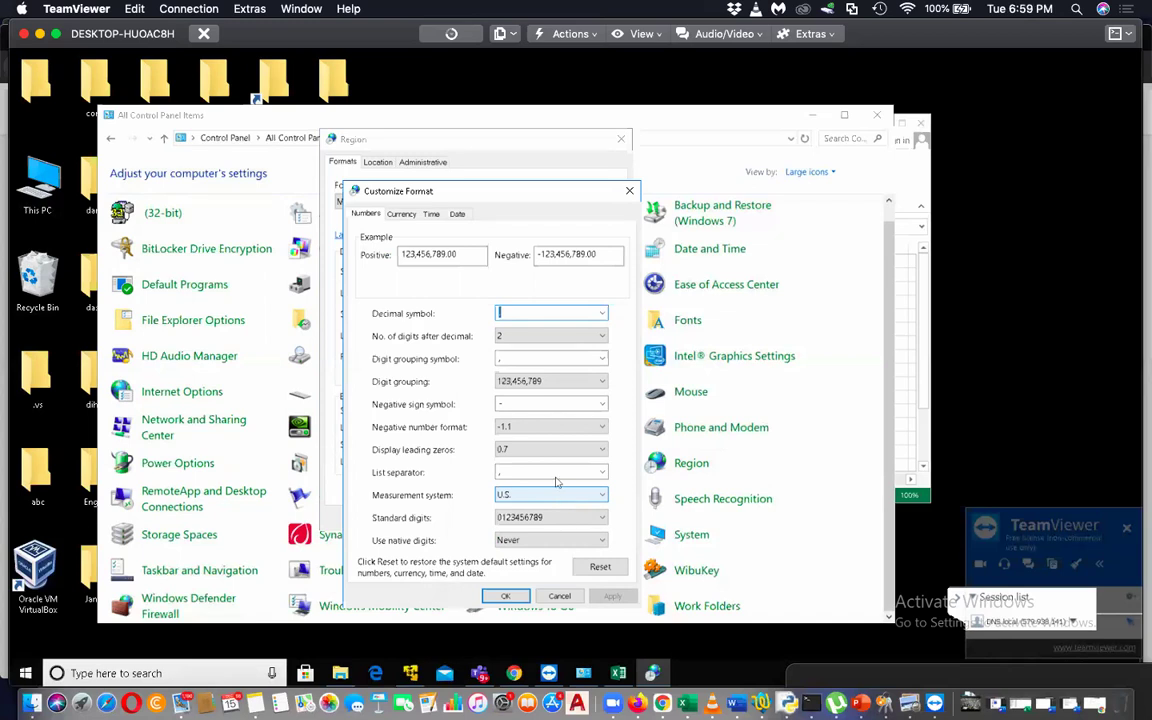
left_click_drag(513, 191, 731, 184)
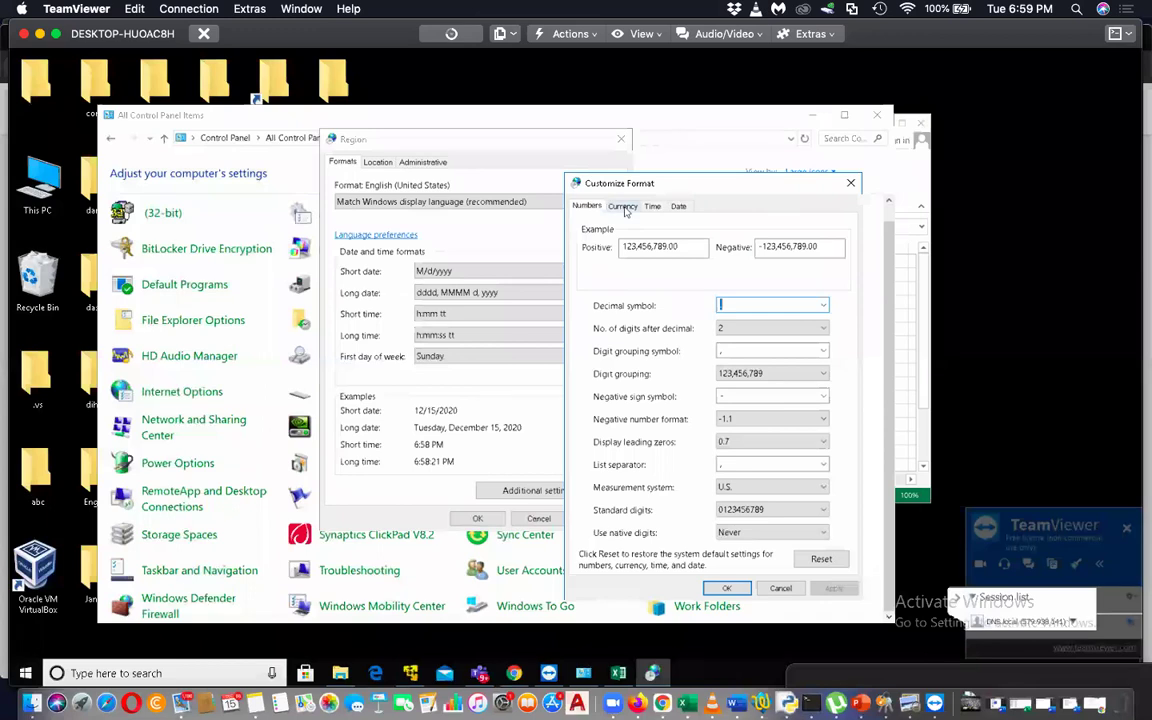
left_click(623, 206)
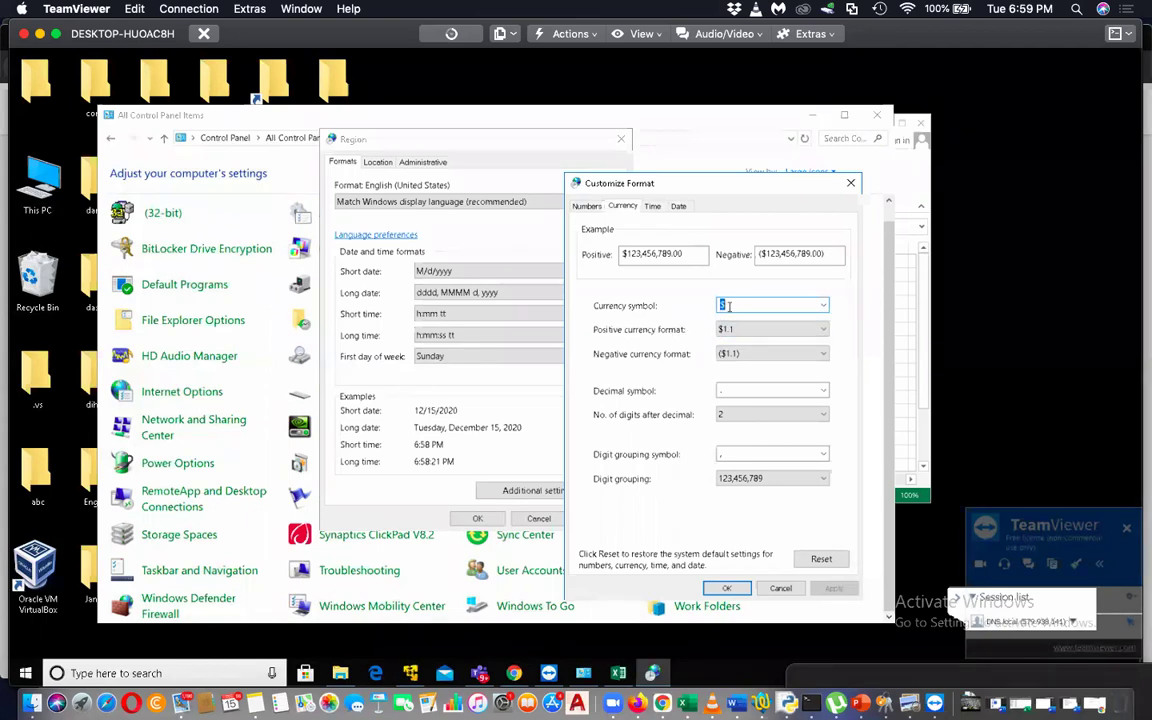
Set the region's currency symbol to Rs. and apply the change in both the Customize Format and Region dialogs
type("R")
type("s")
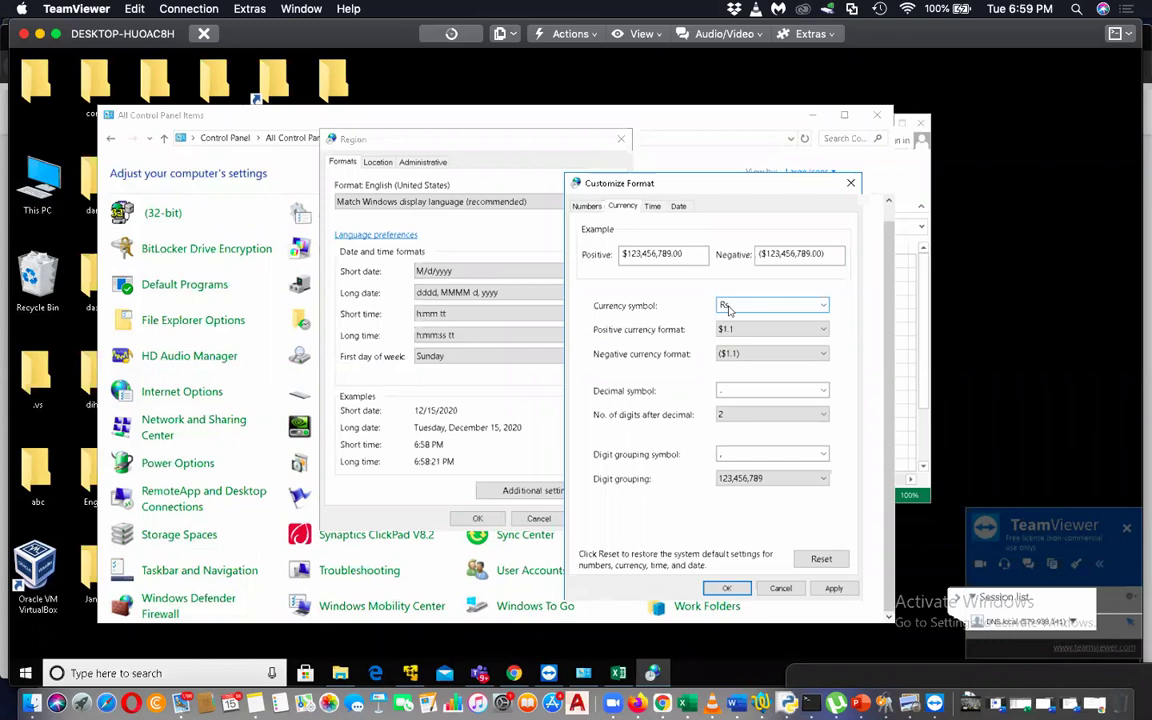
type(".")
left_click(836, 588)
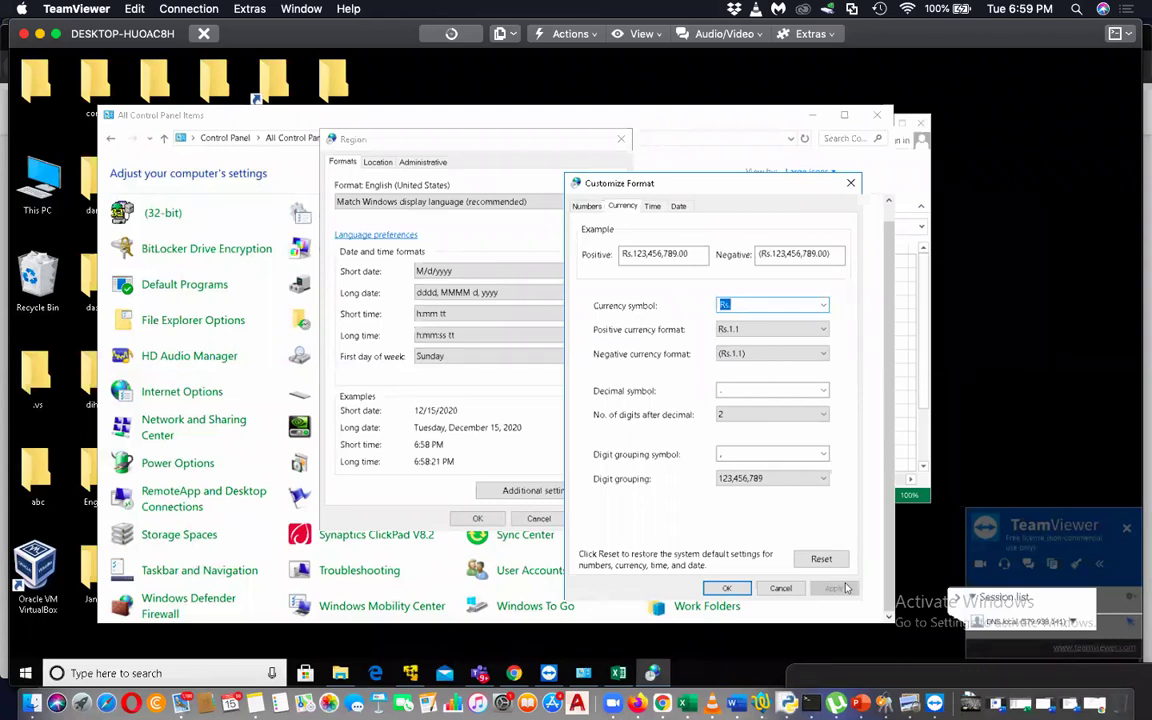
left_click(727, 588)
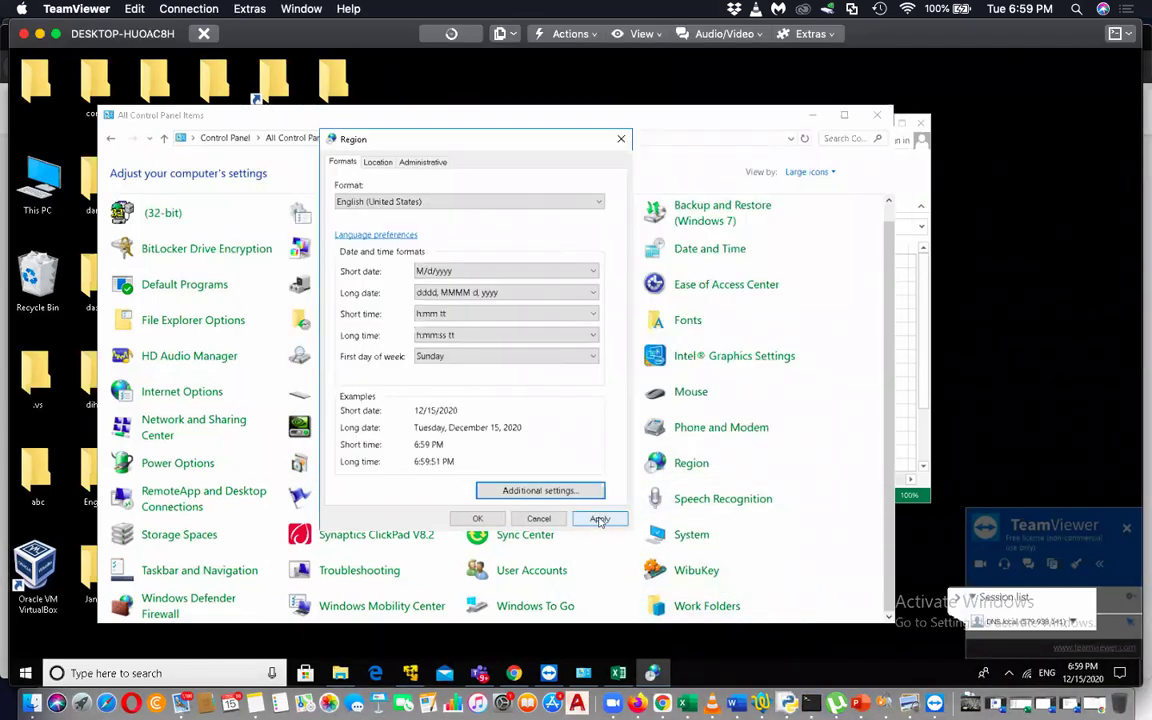
left_click(600, 519)
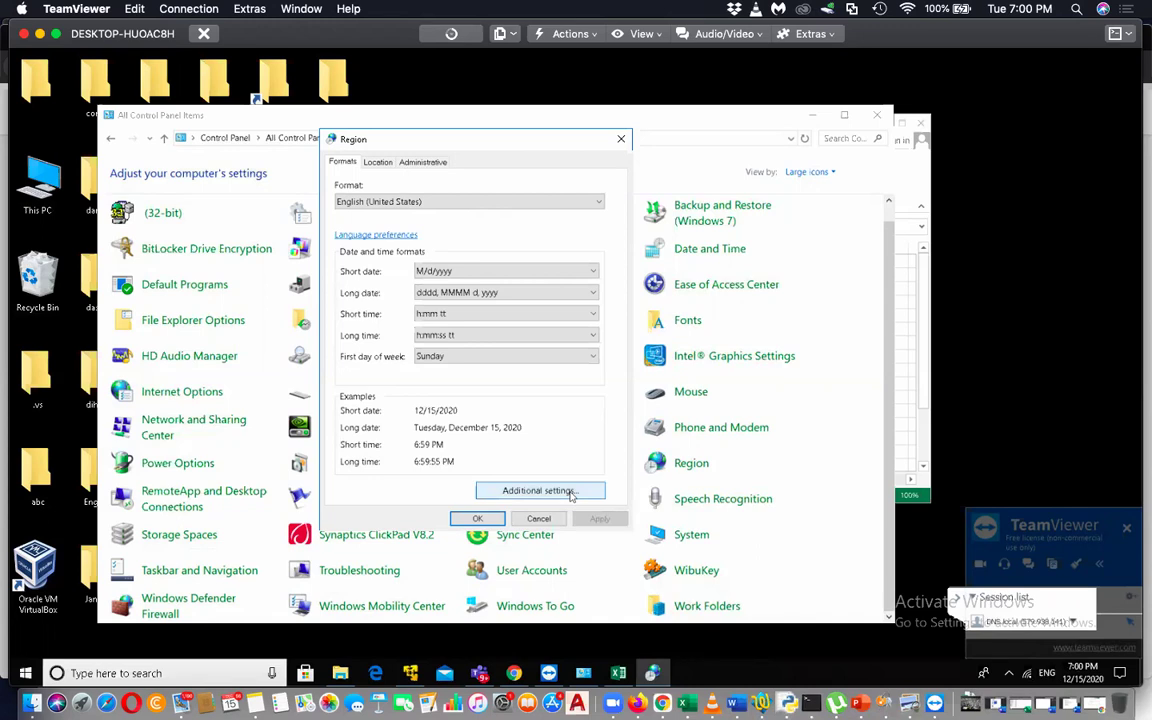
Recheck the currency symbol in the region's additional format settings, and close the dialogs to return to the Excel workbook
left_click(571, 494)
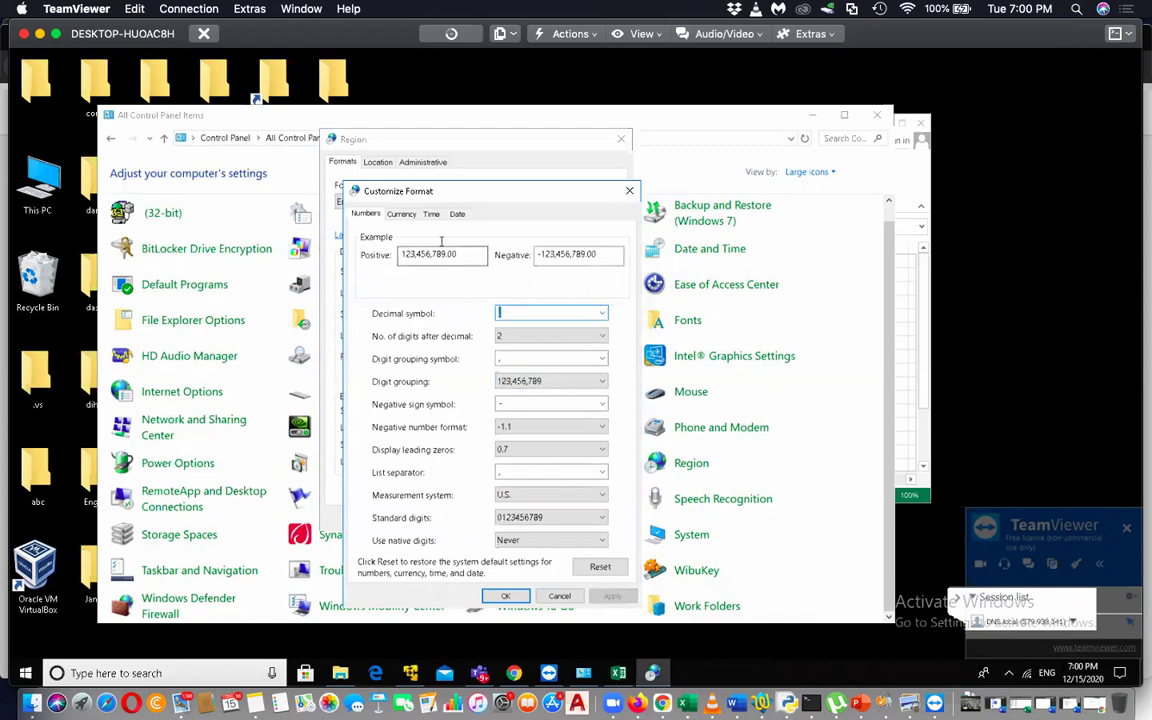
left_click(401, 214)
left_click_drag(487, 189, 712, 152)
type("Rs.")
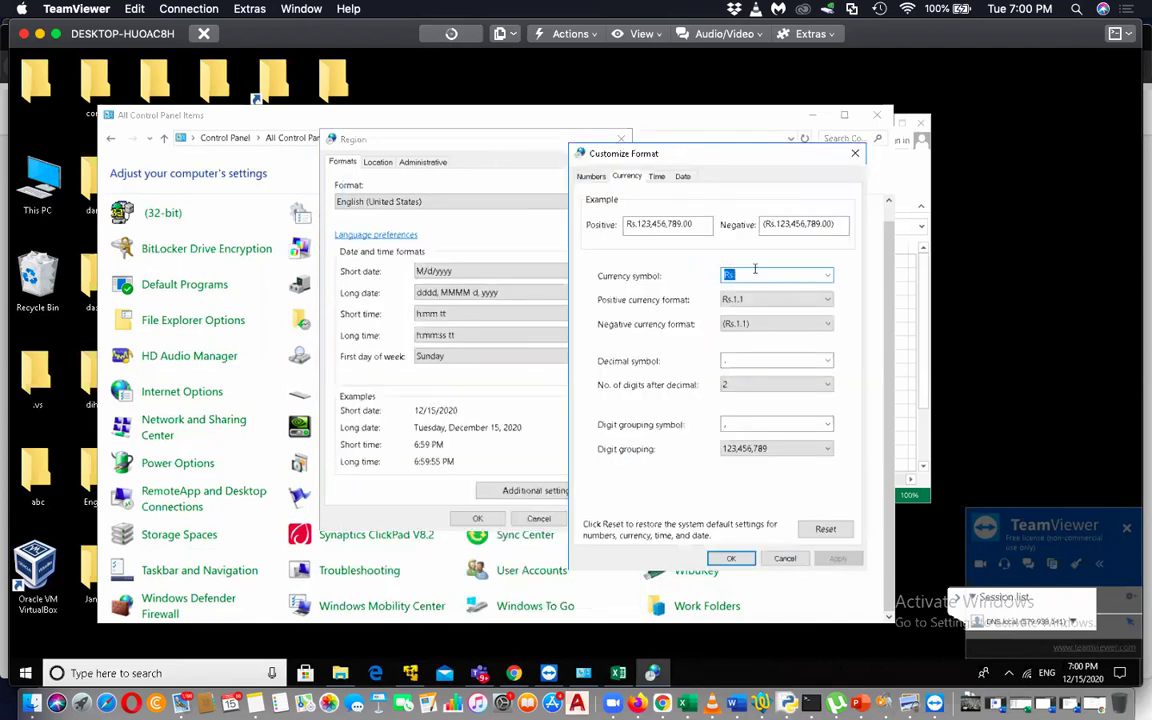
key("BackSpace")
left_click(731, 558)
left_click(600, 518)
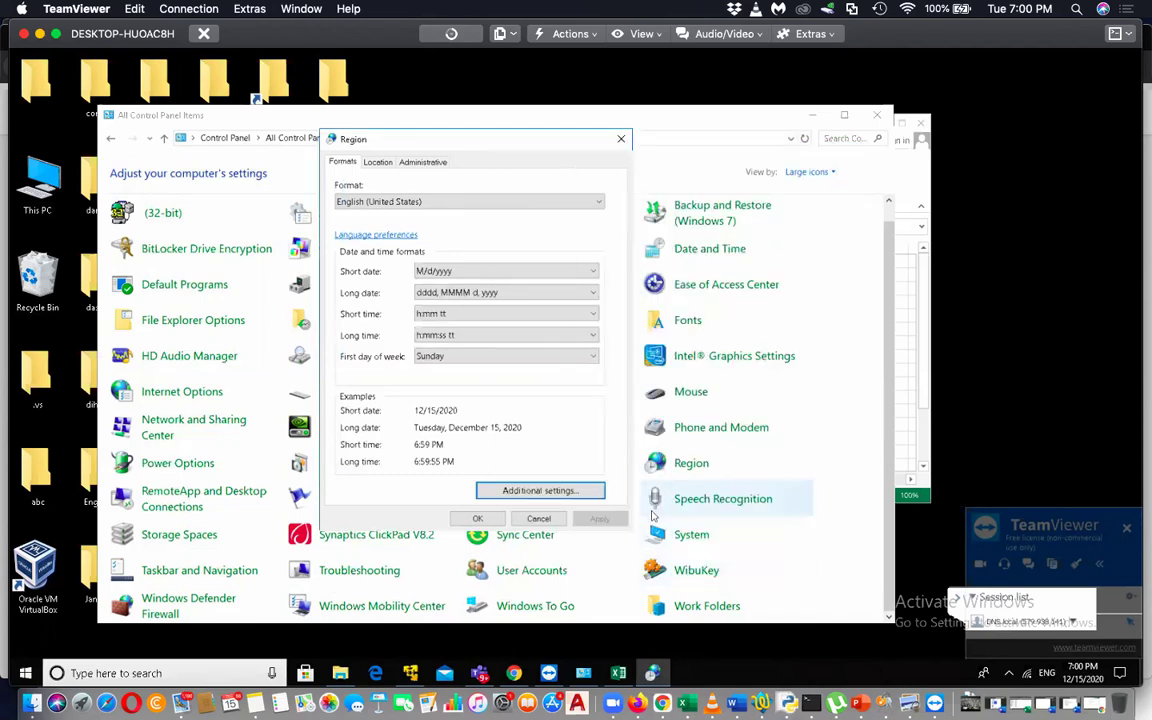
left_click(477, 519)
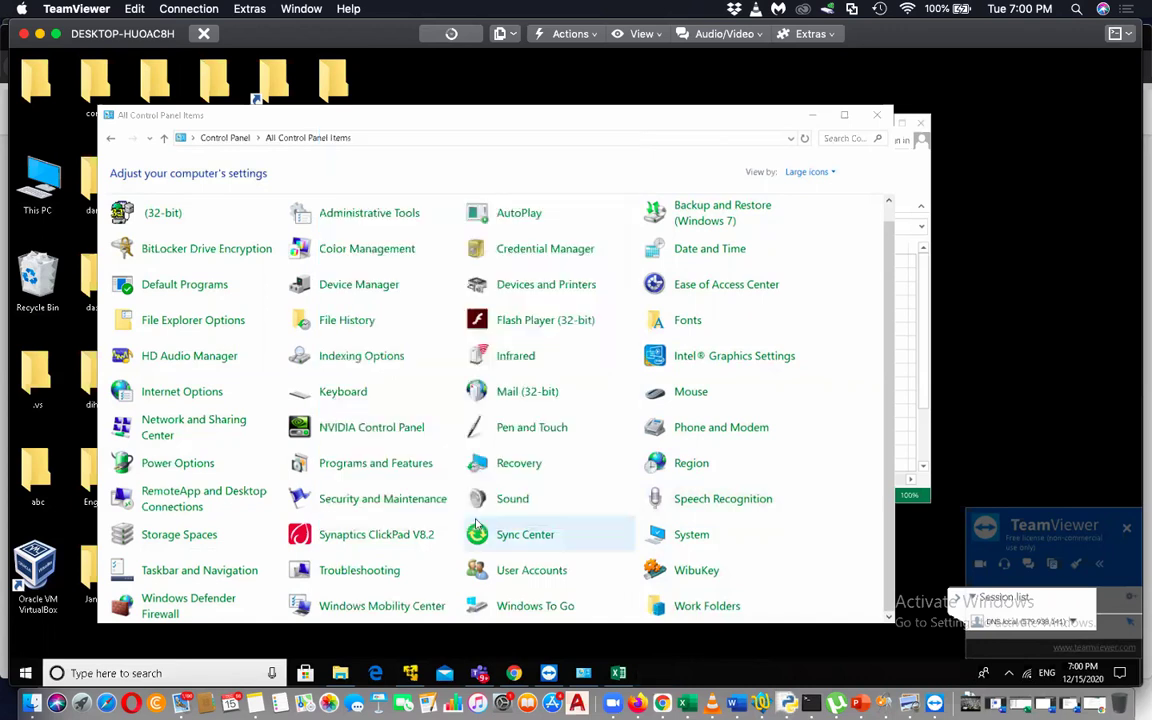
left_click(812, 115)
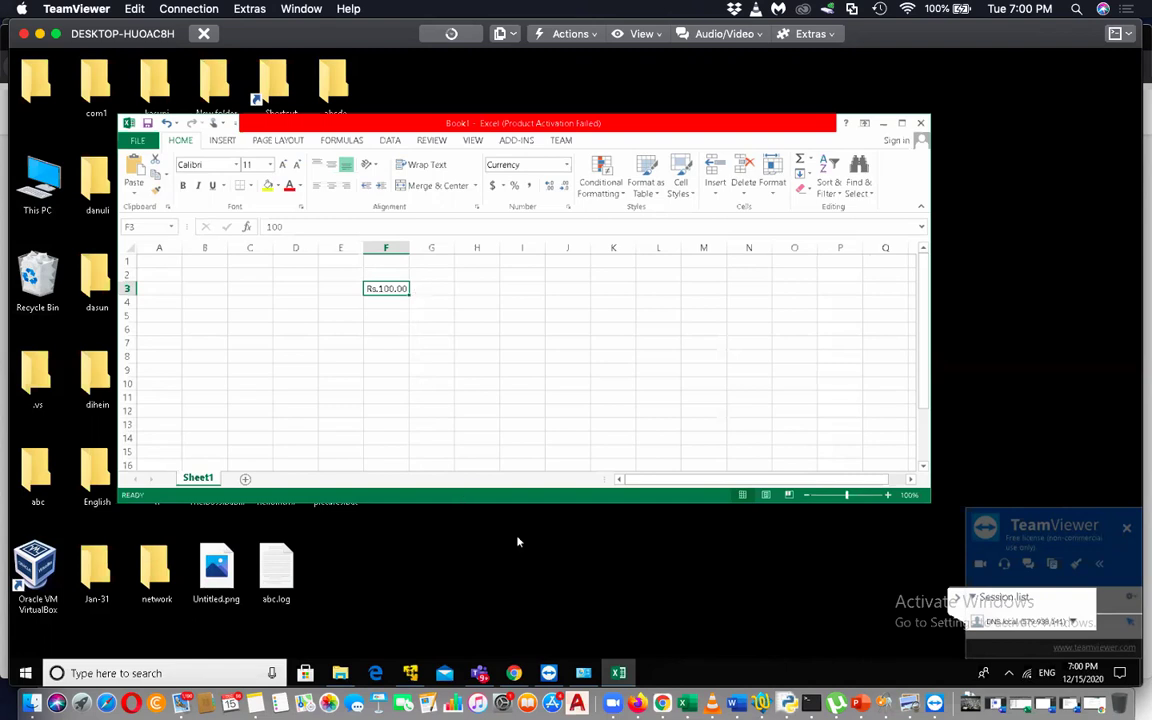
Switch to the Control Panel and open the currency options in the additional format settings of Region
left_click(583, 673)
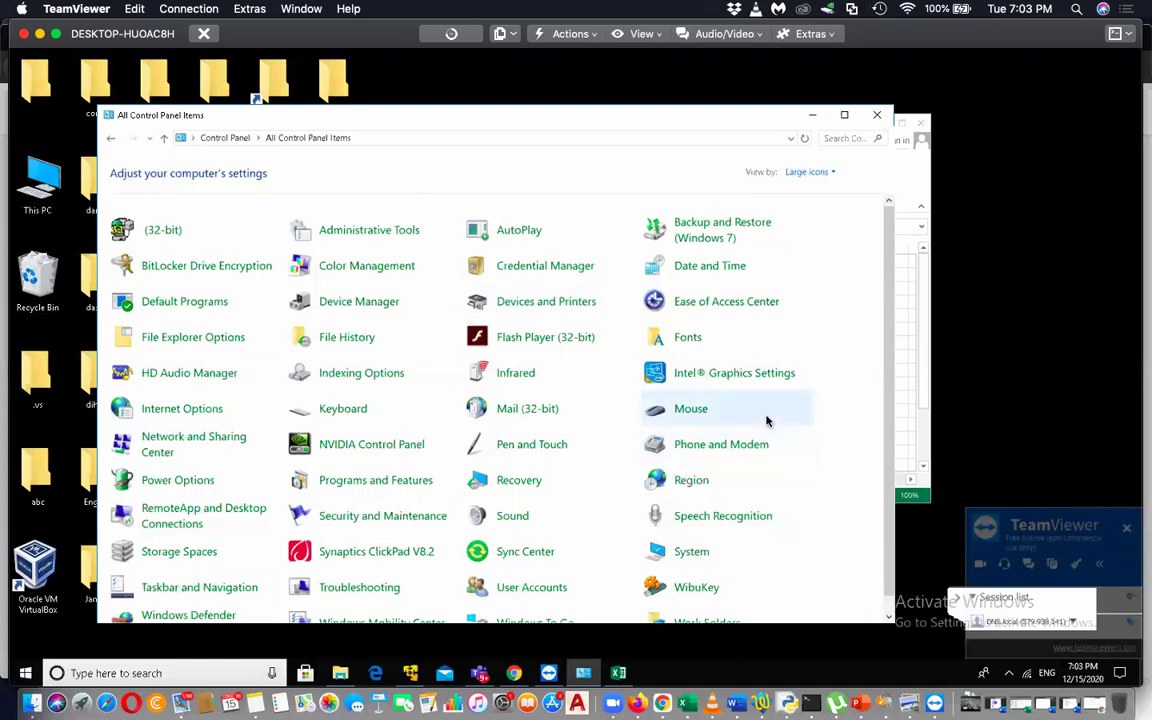
scroll(767, 421, "down", 1)
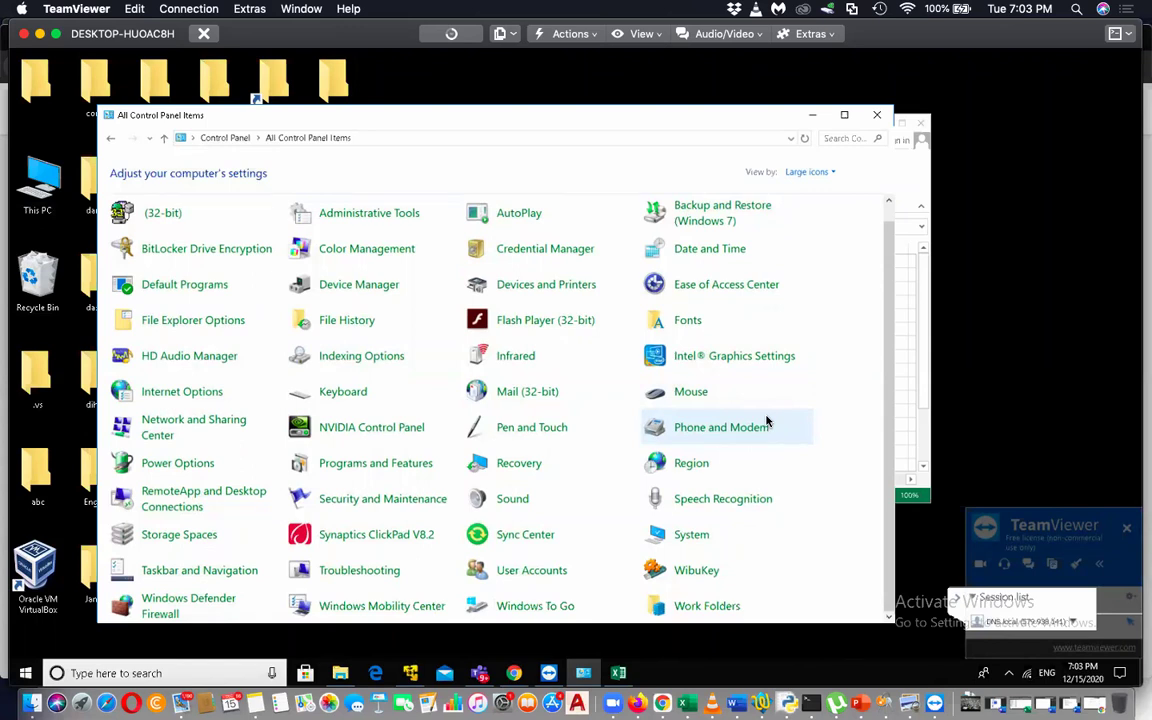
left_click(691, 466)
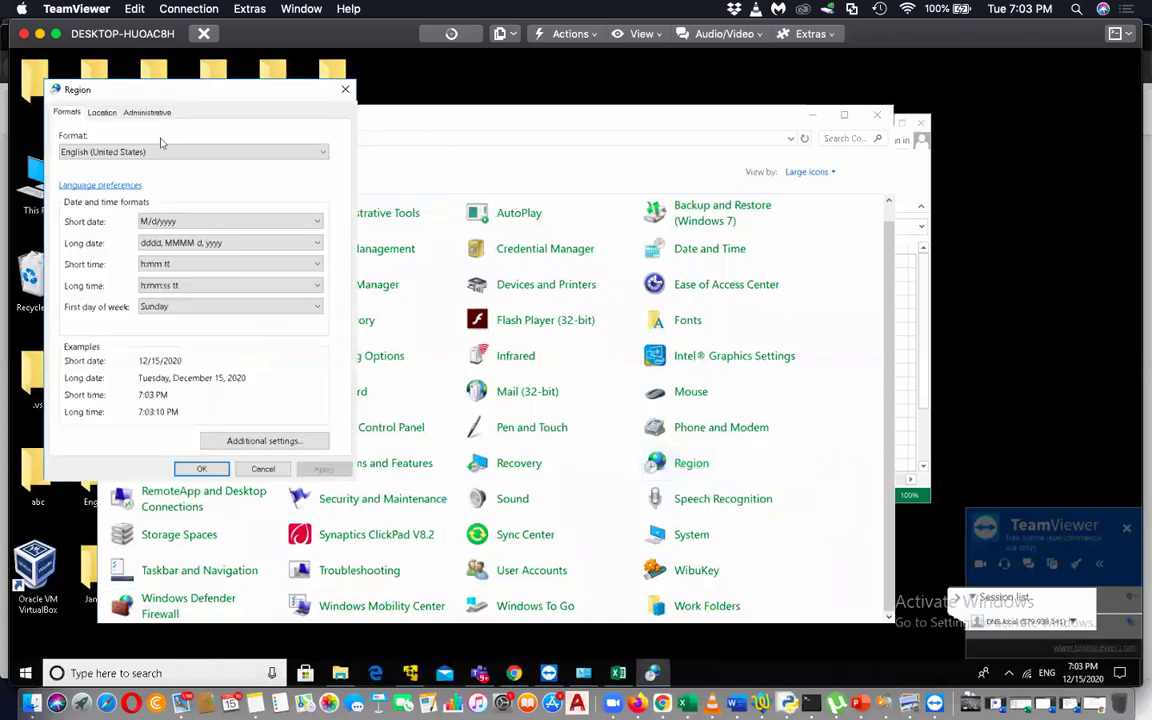
left_click(297, 441)
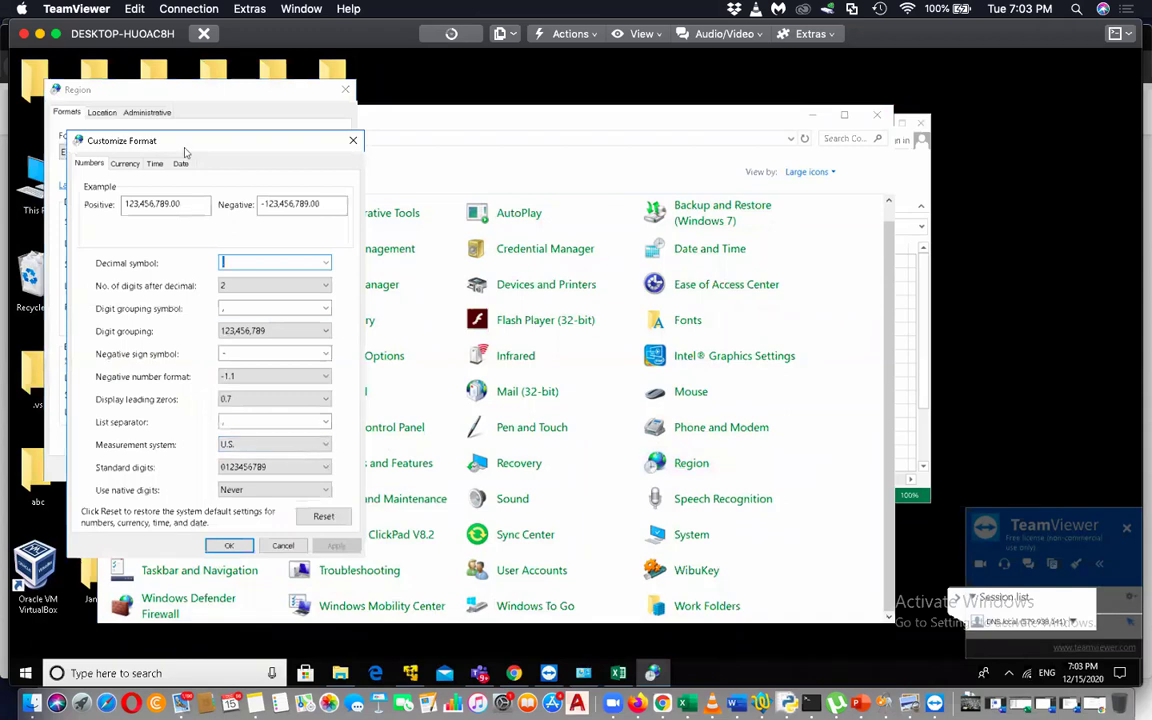
left_click(114, 163)
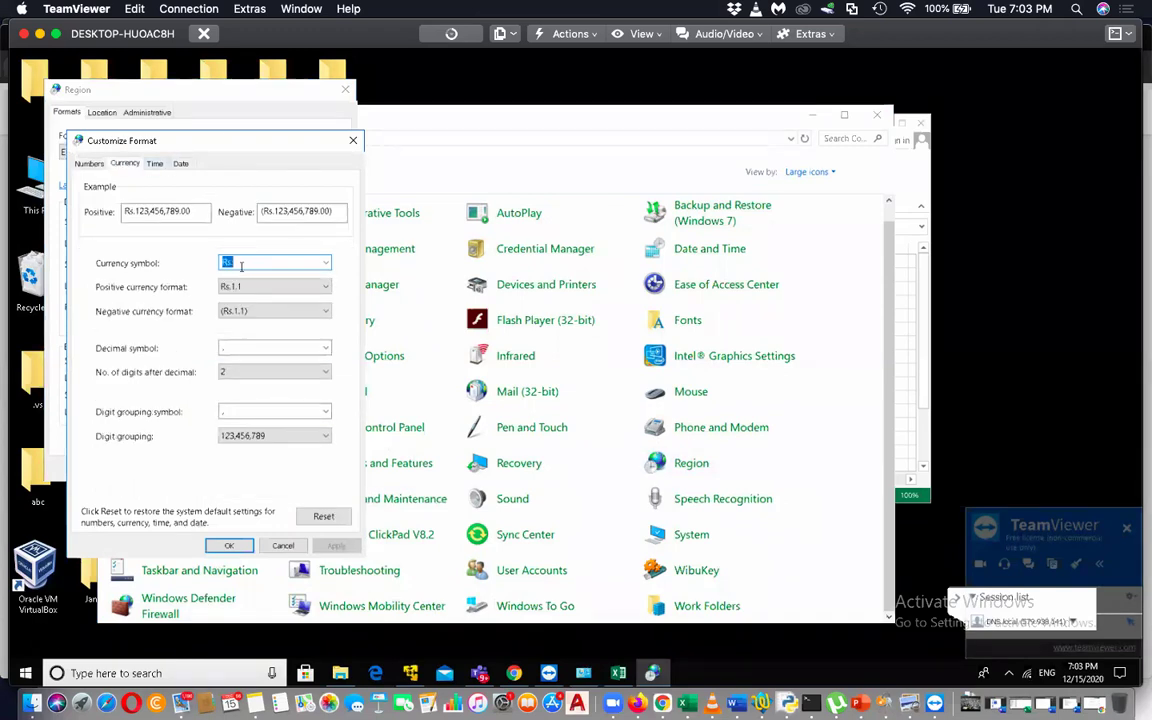
Set the region's currency symbol to $, confirm both dialogs, and bring the Excel workbook back to the front
type("$")
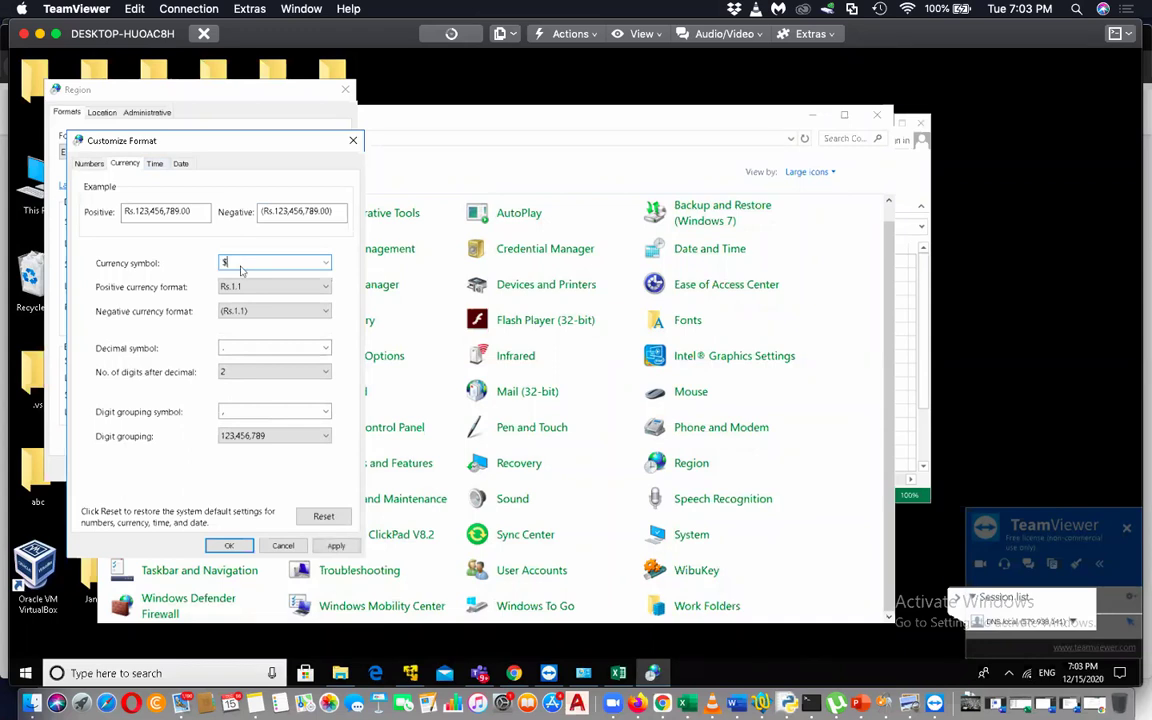
left_click(333, 546)
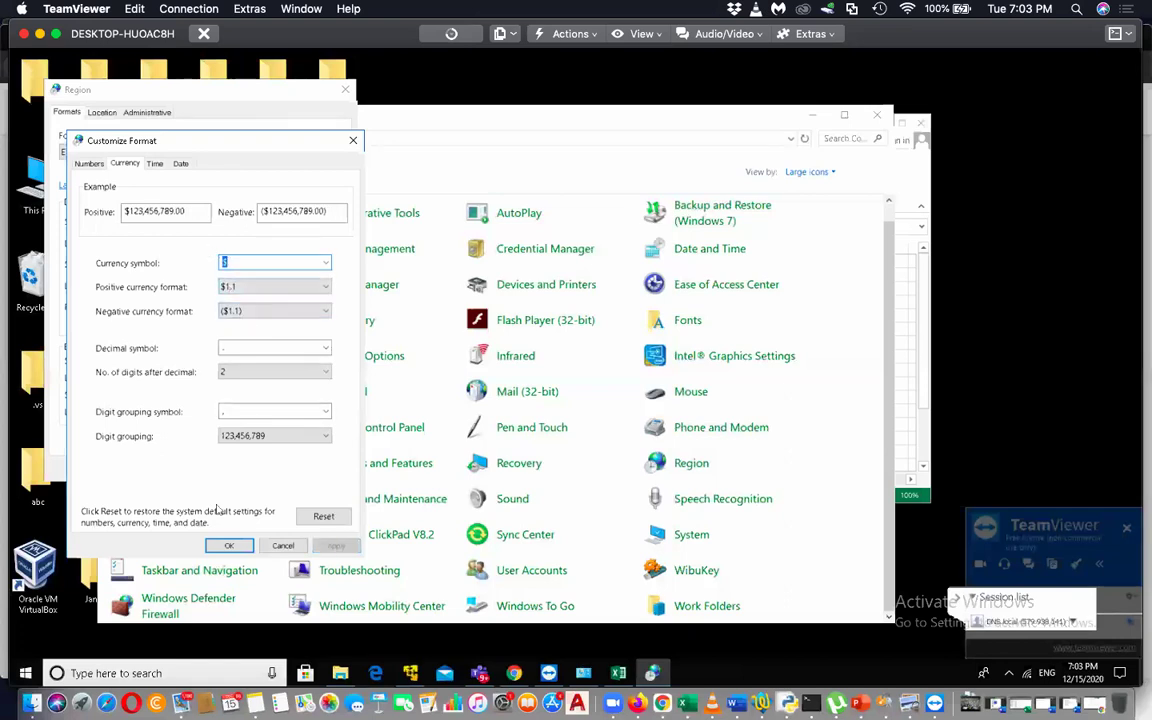
left_click(231, 545)
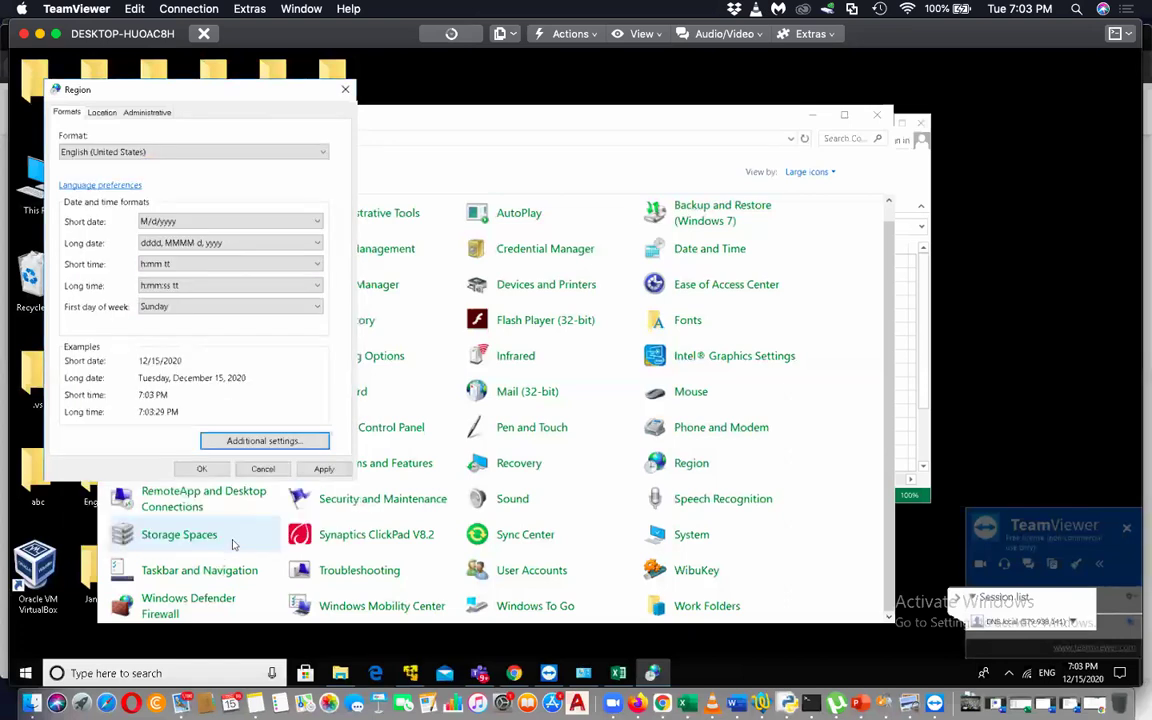
left_click(201, 468)
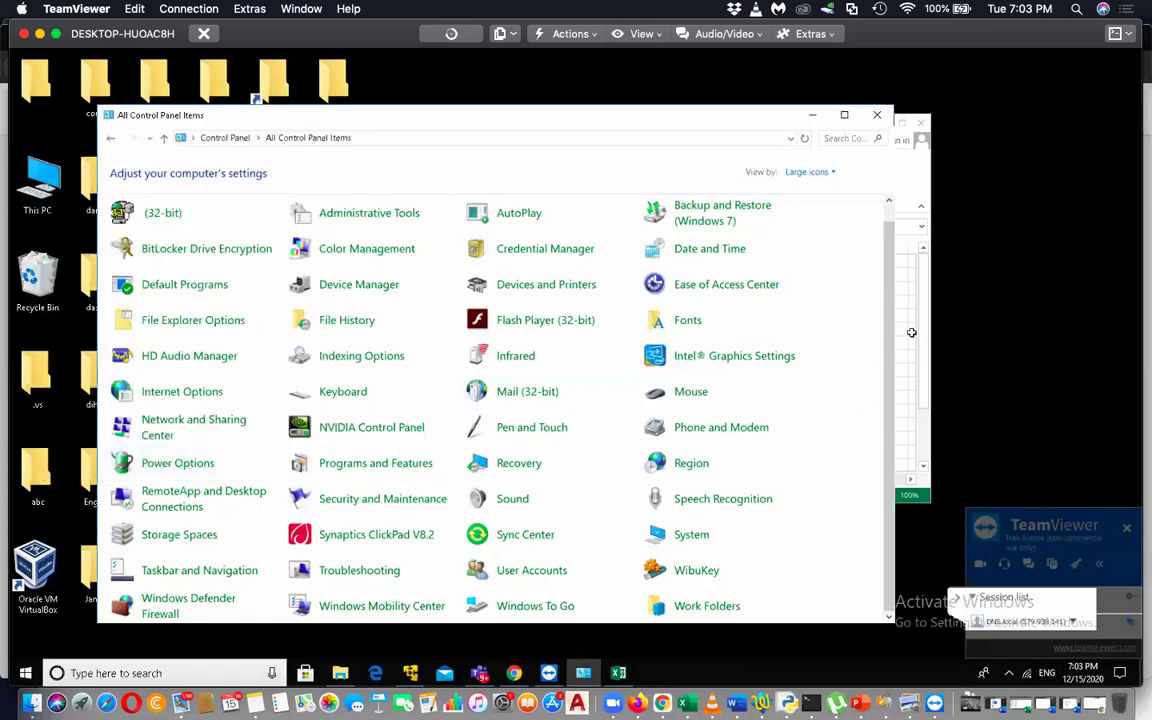
left_click(911, 332)
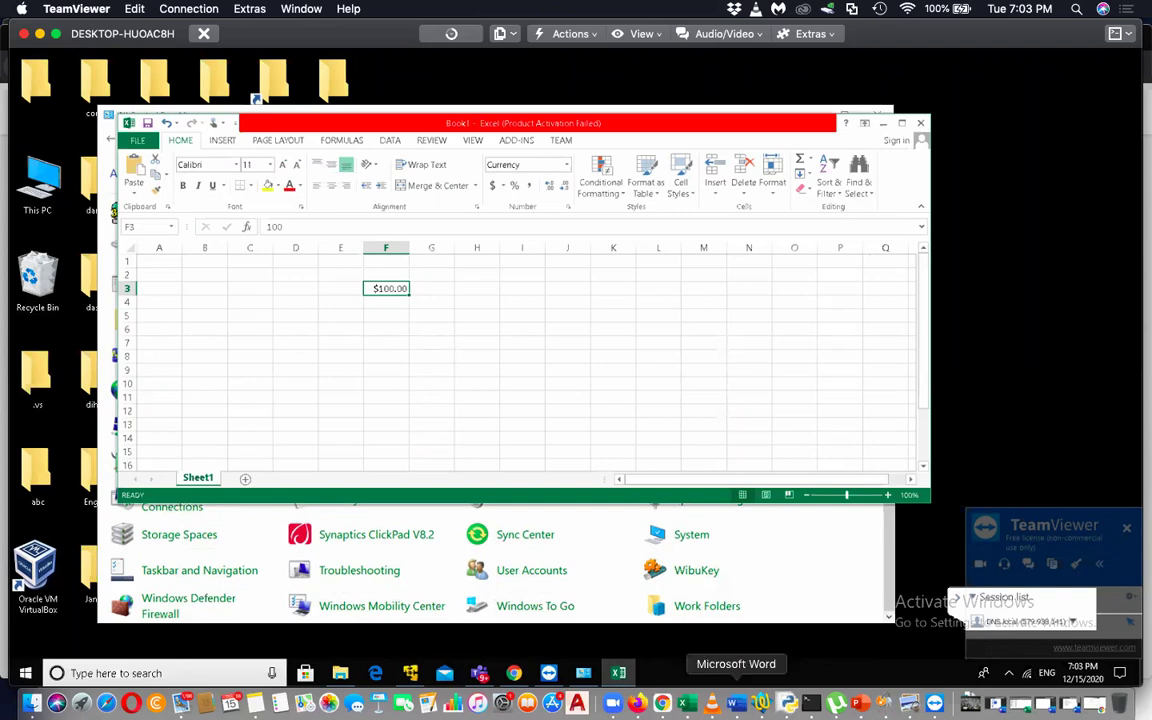
Switch to the Unicode font converter page in Chrome and replace the transliterated text with "eksel wala Athi"
left_click(662, 703)
left_click(525, 257)
key("super+a")
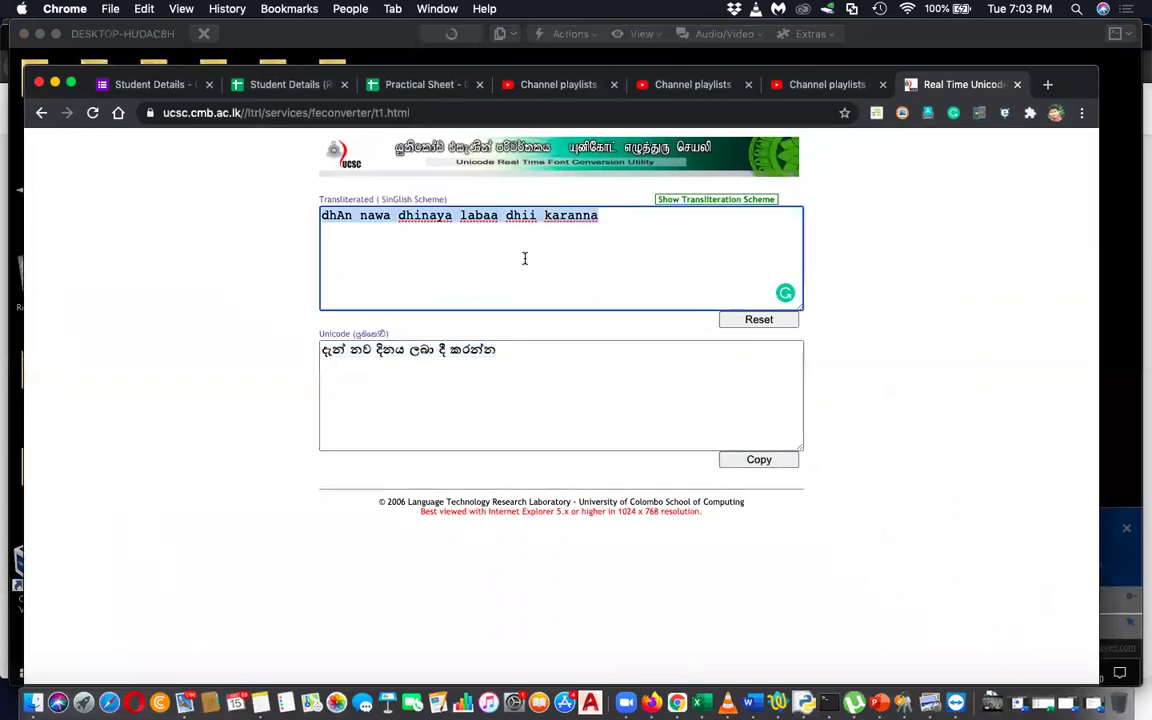
key("BackSpace")
type("e")
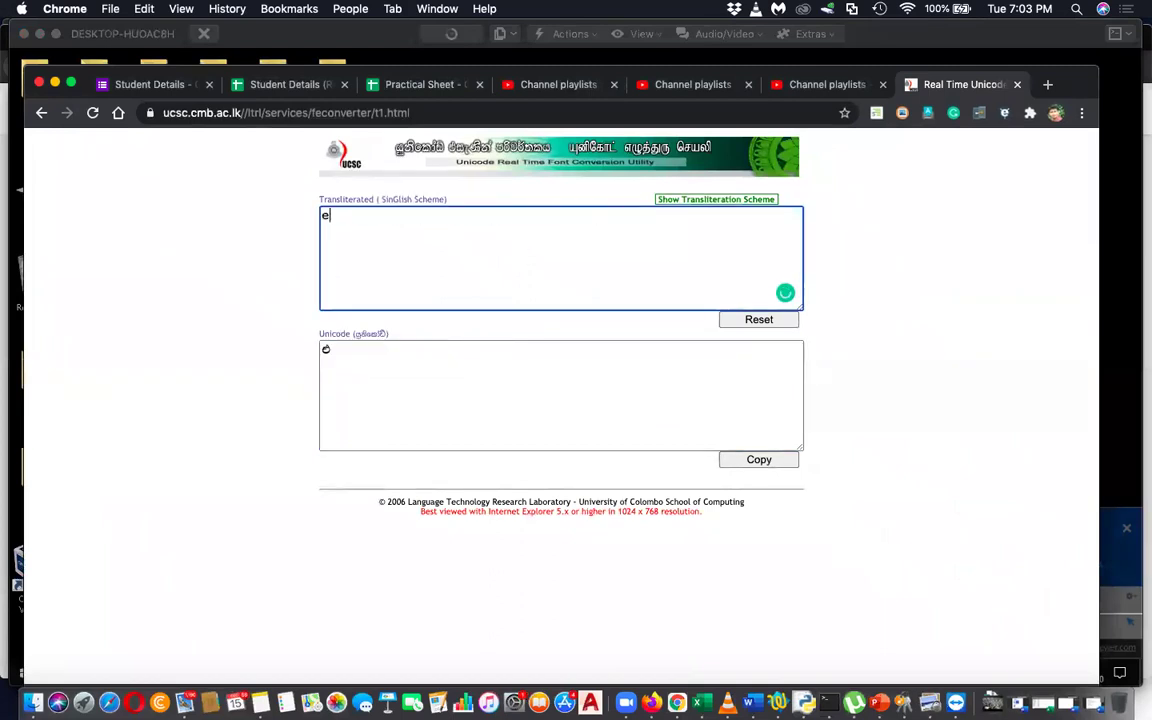
type("ksel ")
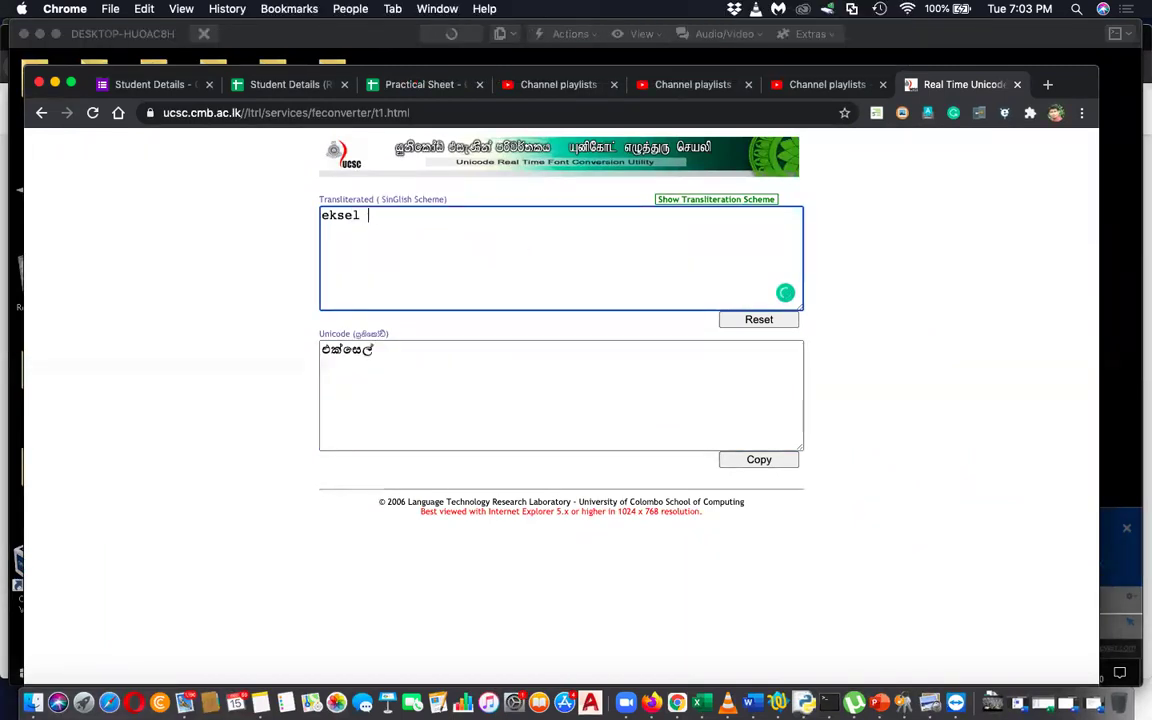
type("wala Athi")
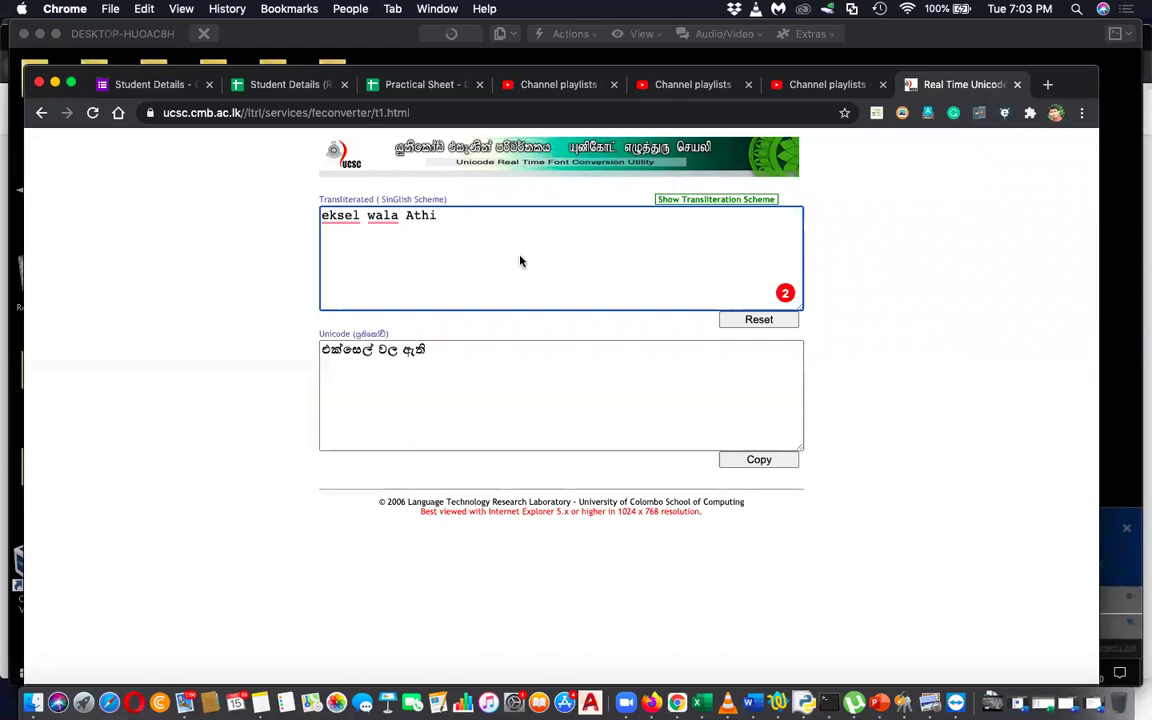
Continue the transliterated text with "muulYa watinaakam", correcting the spelling of the first word
type("muuLy")
key("BackSpace")
key("BackSpace")
type("lY")
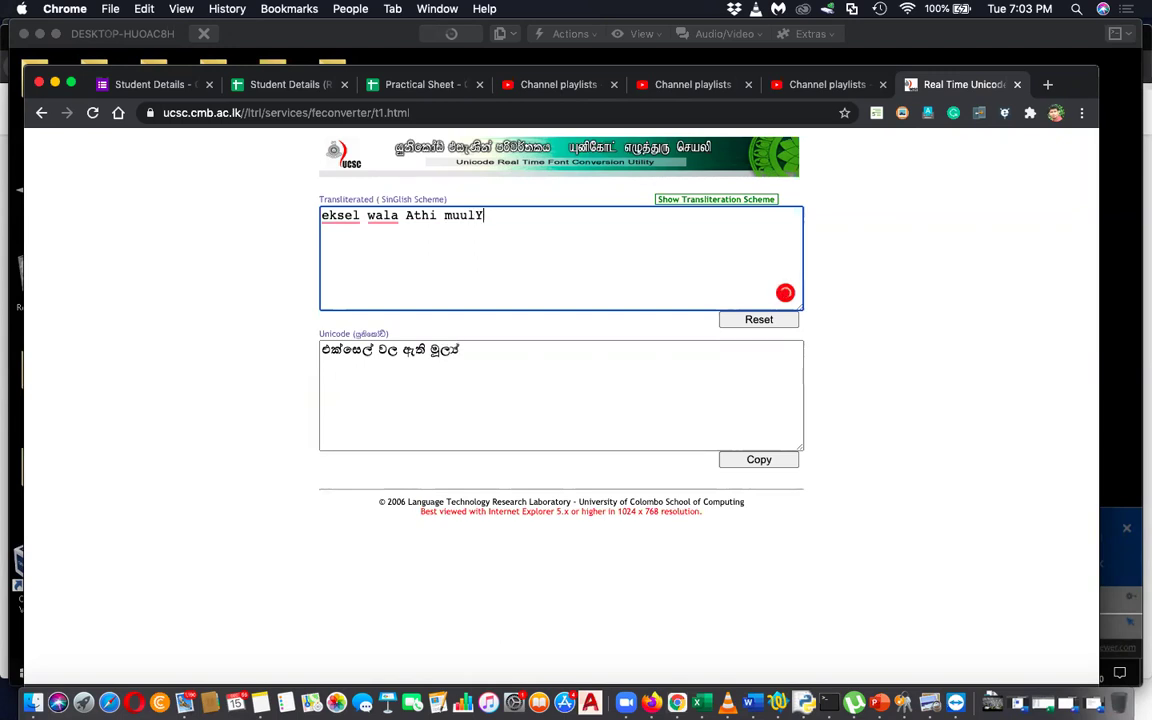
type("a watin")
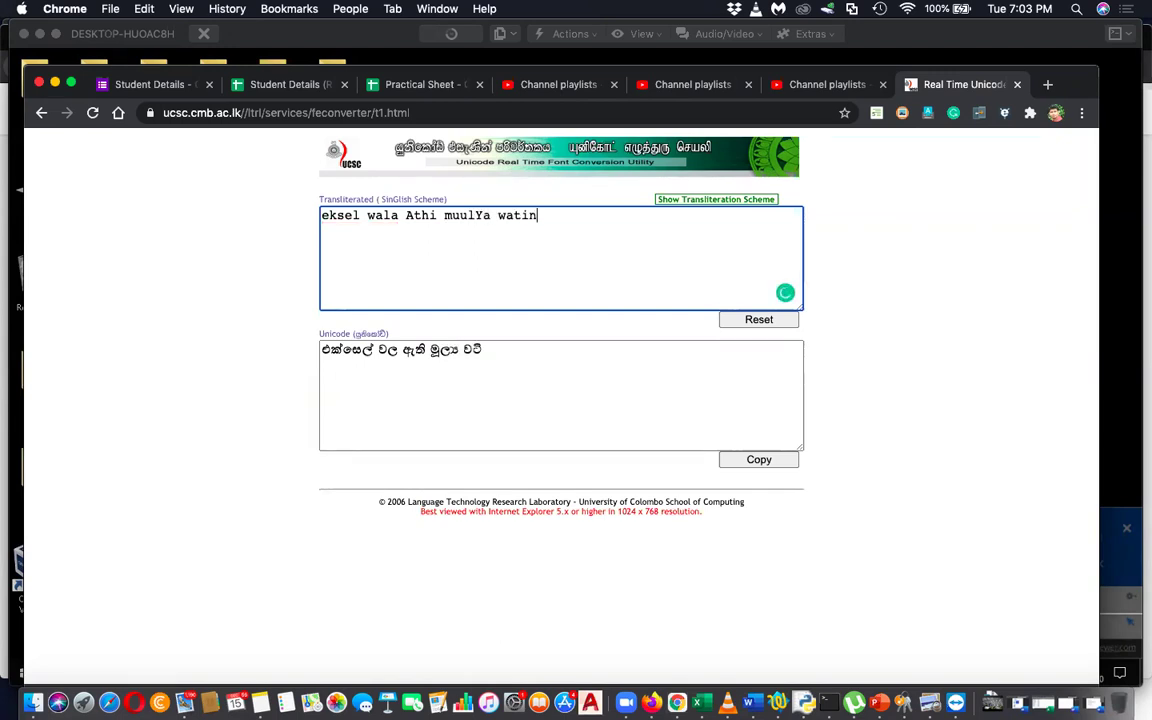
type("aaka")
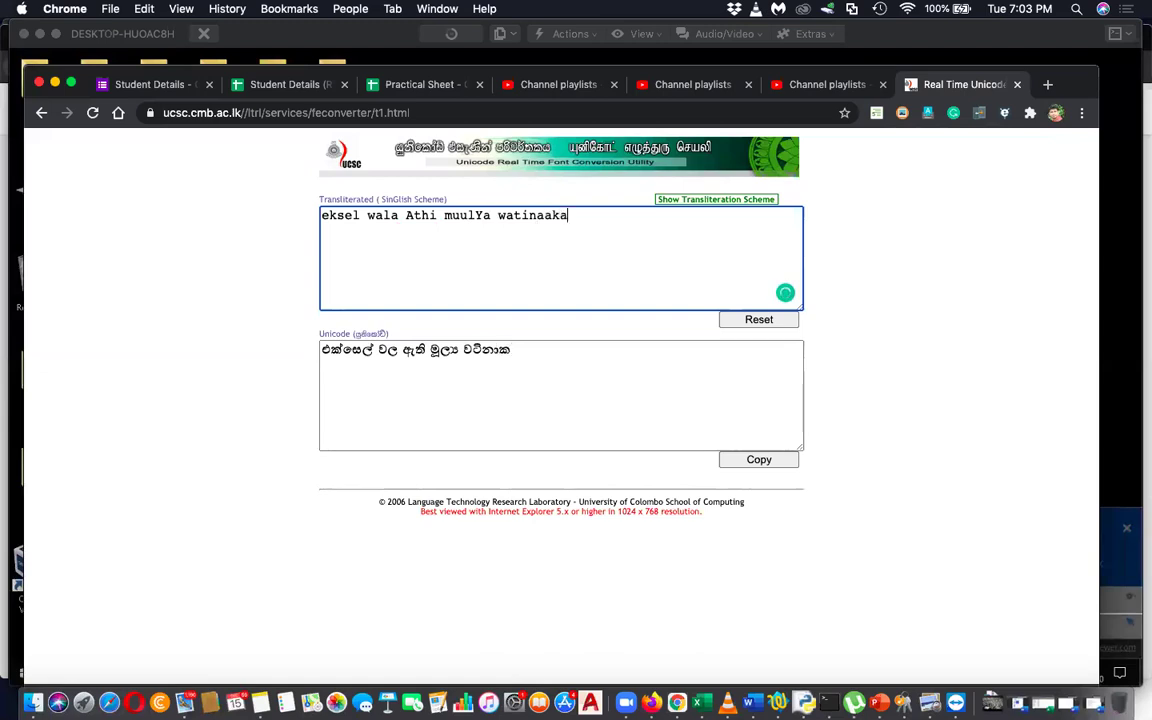
type("m")
Complete the first transliterated sentence with "penwiimeadhii bohoewita $ lesa penwayi"
type(" penwii")
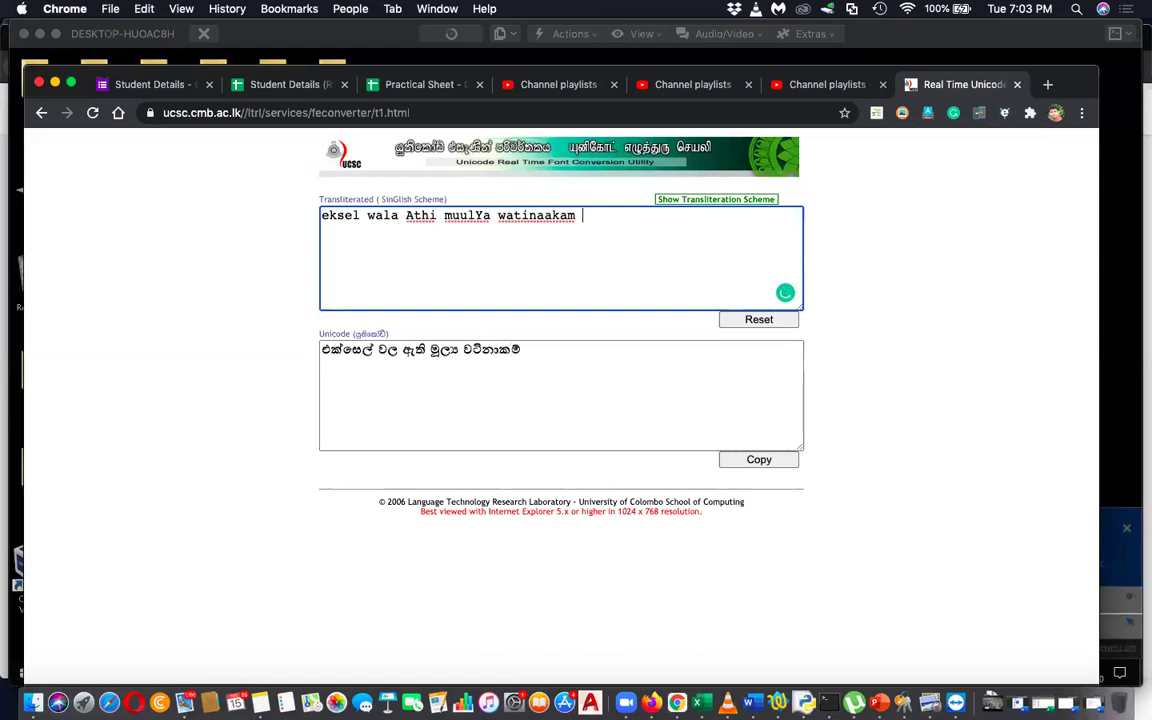
type("me")
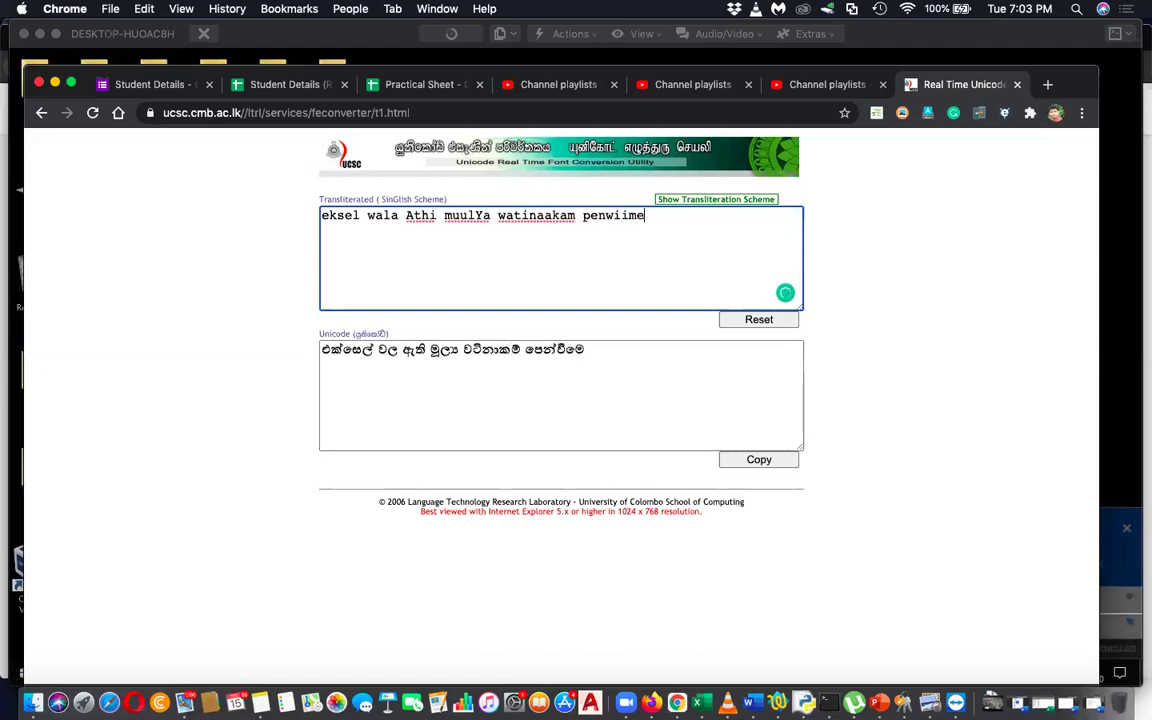
type("adhii bohoewita $")
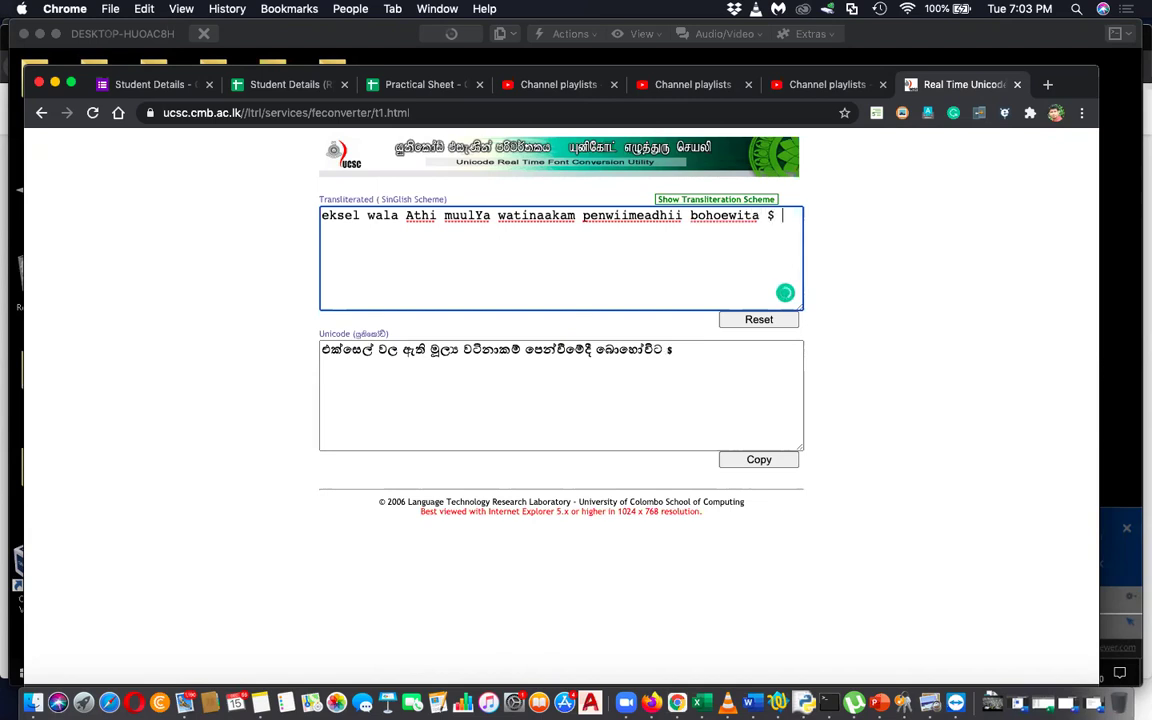
type(" lesa penw")
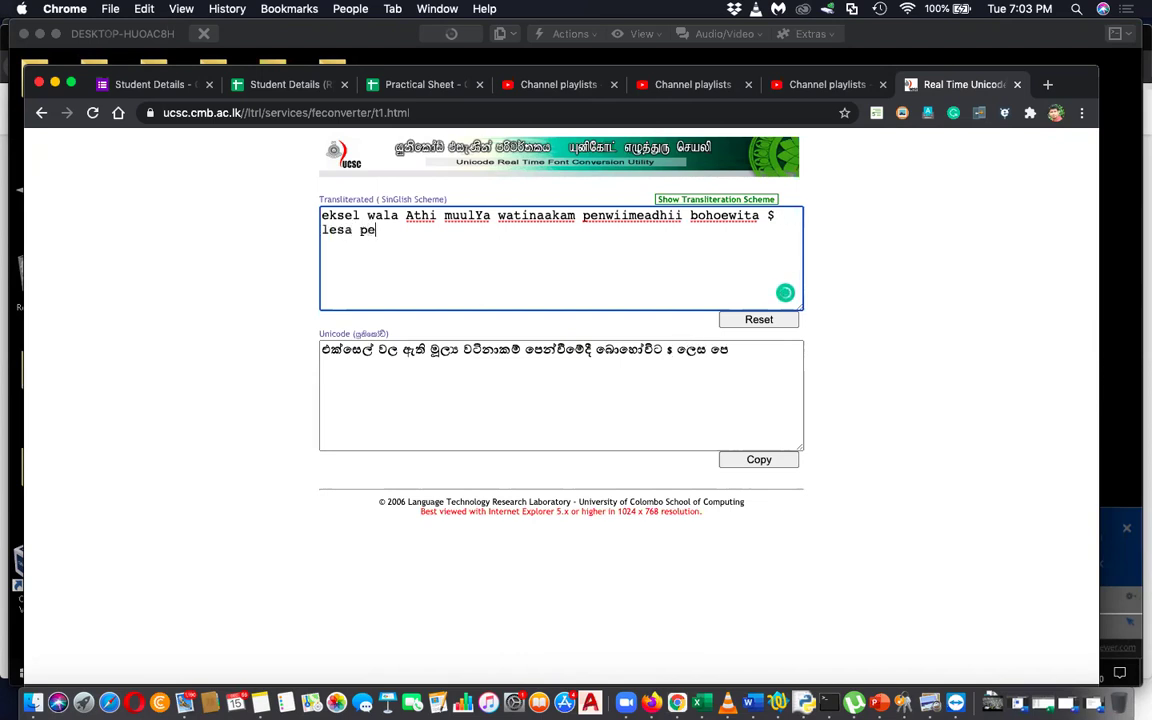
type("ayi")
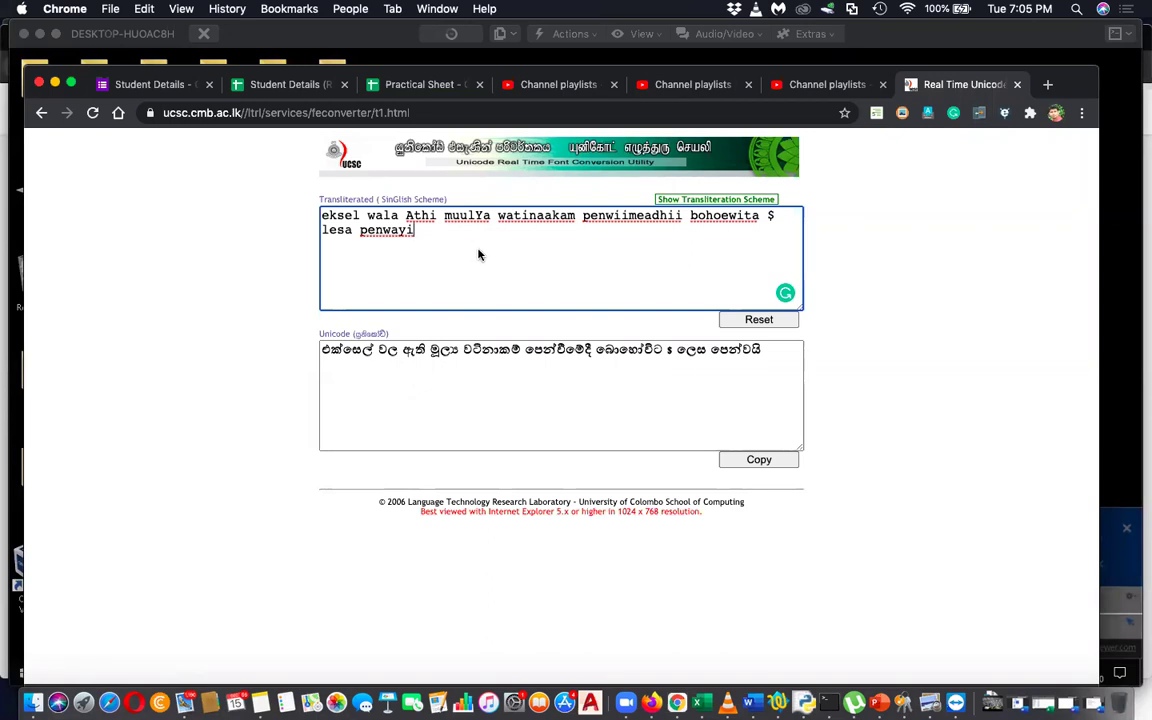
End the first sentence with a period and begin the second with "meya wenas kara gAniimata api"
type(". meya ")
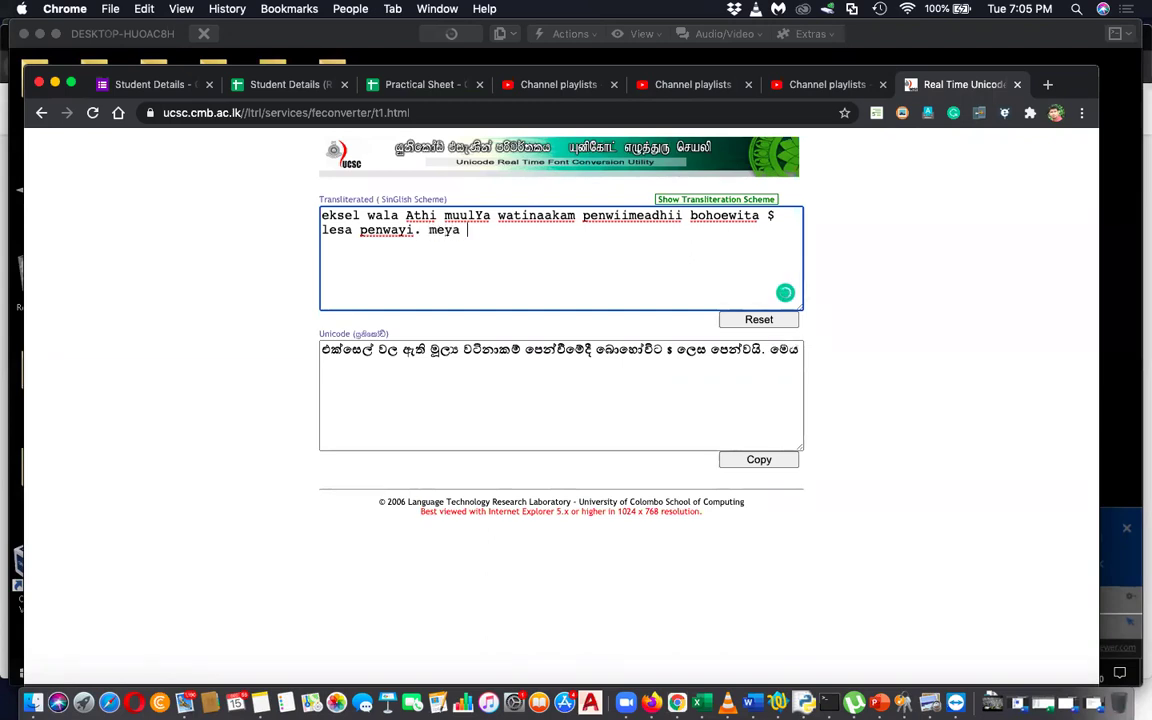
type("wenas ka")
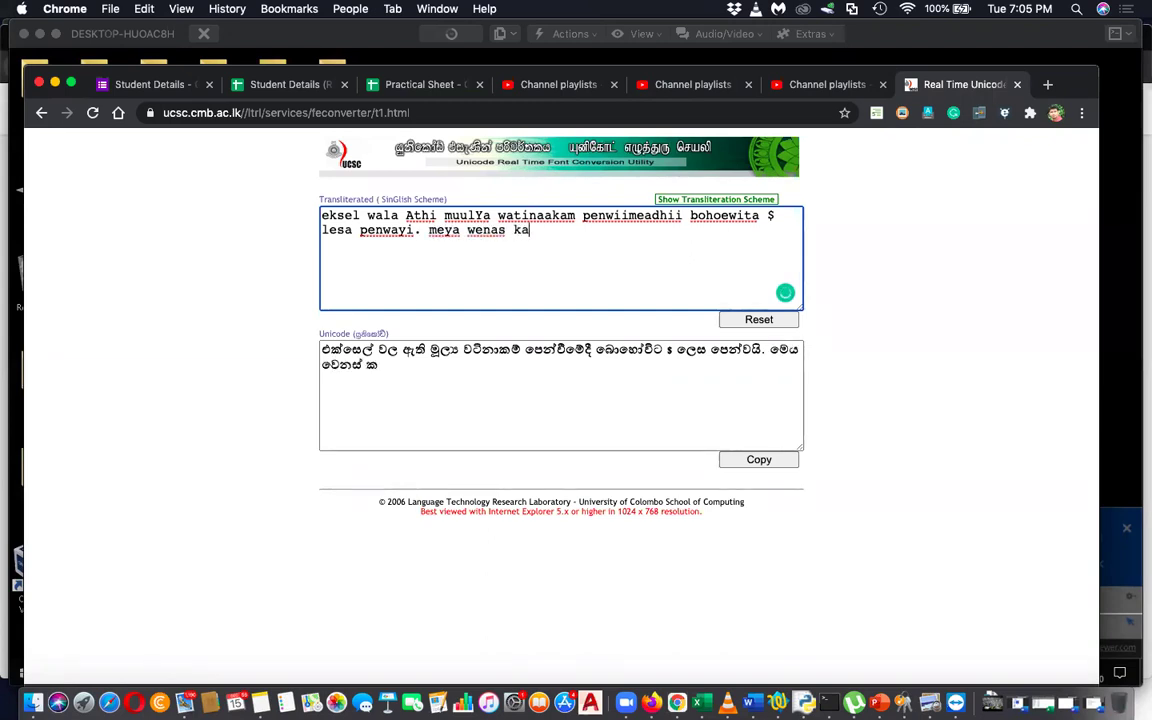
type("ra gAniimata")
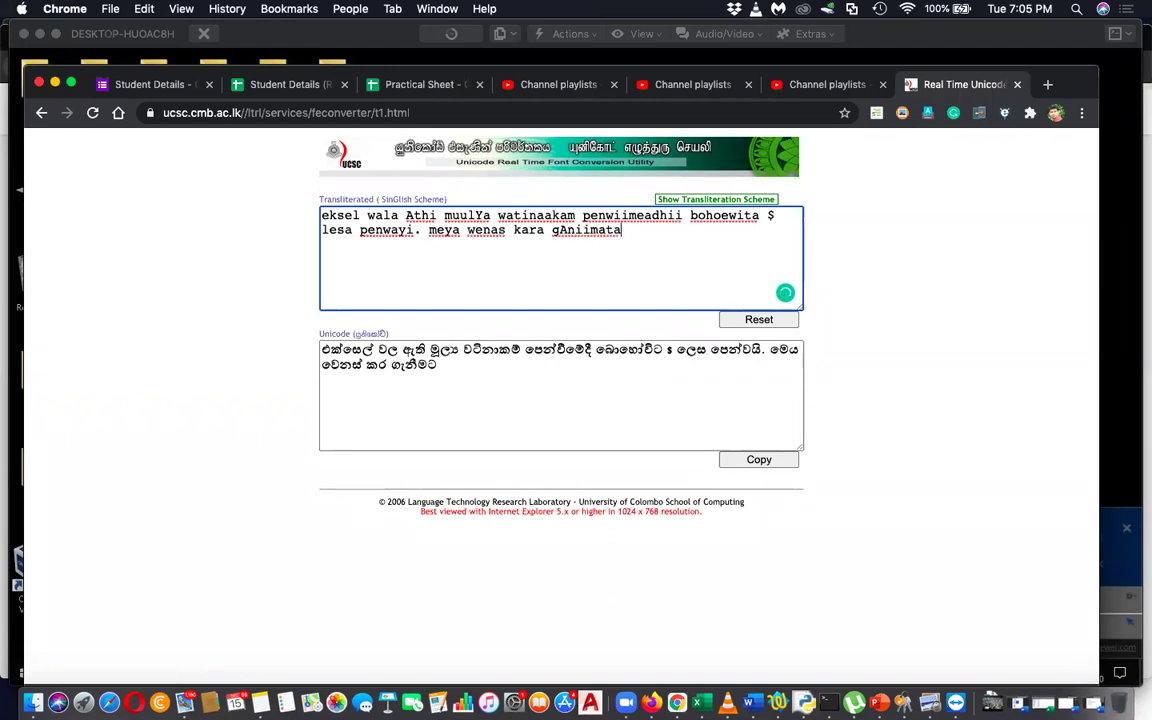
type(" a")
type("pi")
Continue the second transliterated sentence with "pahatha kriyaa piLiwela anugamanaya kaLa yuthuya"
type(" pahath")
type("a kriya")
type("a piLiw")
type("ela anugama")
type("naya ")
type("kaLa yut")
type("hu")
type("ya")
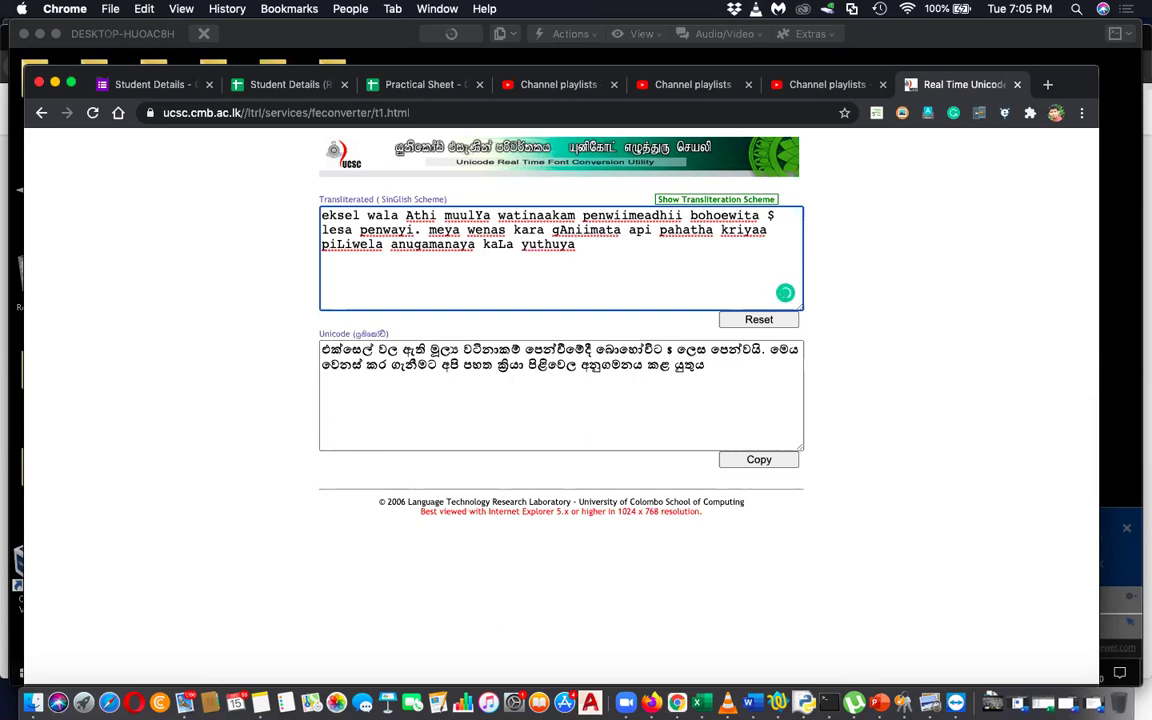
Copy all the converted Sinhala Unicode text and paste it into Word's Document2 below the existing notes
left_click(553, 347)
key("super+a")
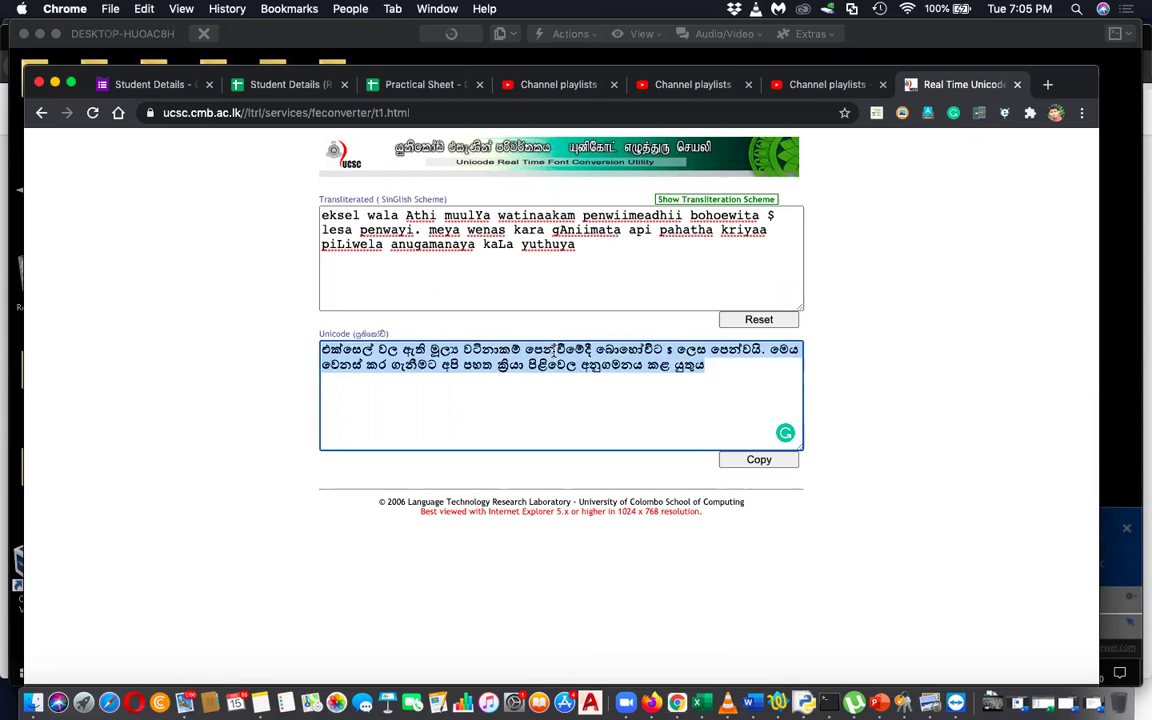
left_click(756, 703)
scroll(505, 367, "down", 3)
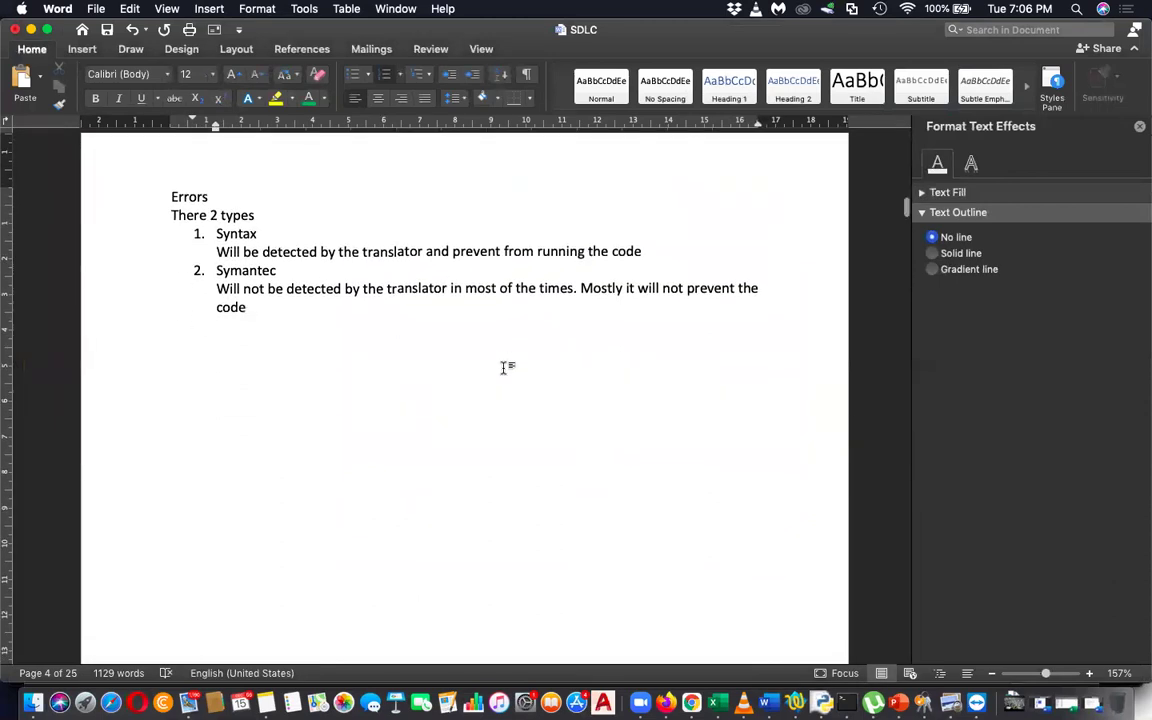
scroll(504, 368, "down", 4)
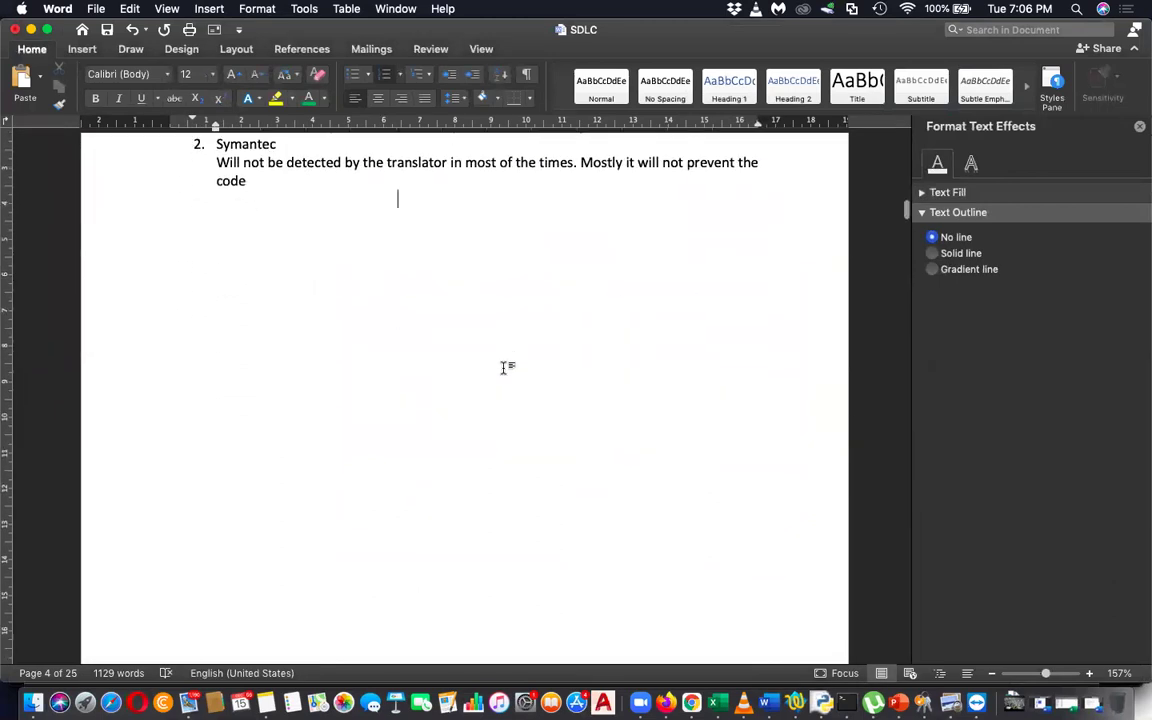
right_click(766, 703)
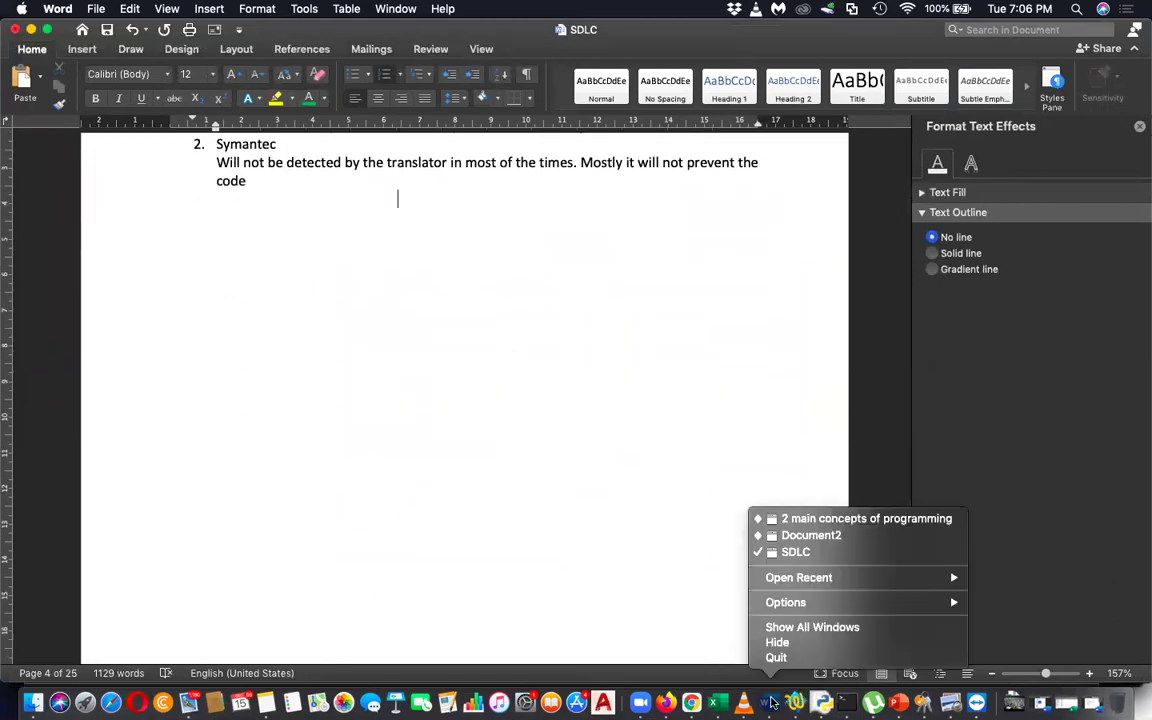
left_click(803, 537)
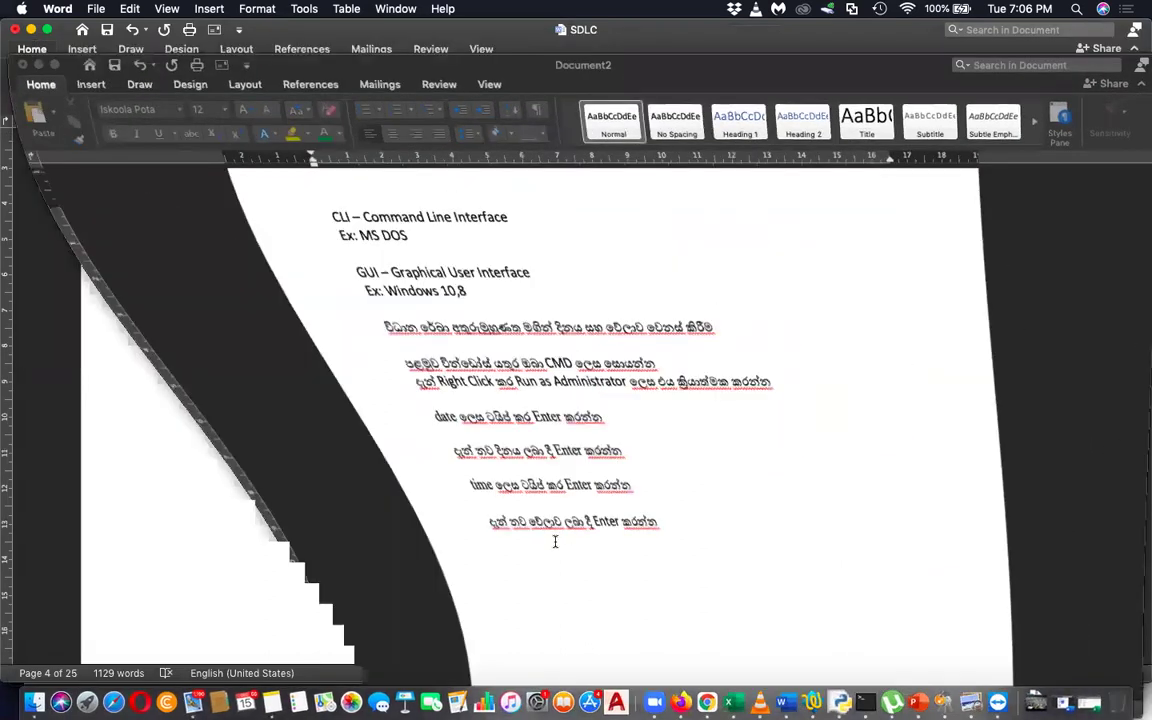
type("එක්සෙල් වල ඇති මුල්‍ය වටිනාකම් පෙන්වීමේදී බොහෝවිට $ ලෙස පෙන්වයි. මෙය වෙනස් කර ගැනීමට අපි පහත ක්‍රියා පිළිවෙල අනුගමනය කළ යුතුය")
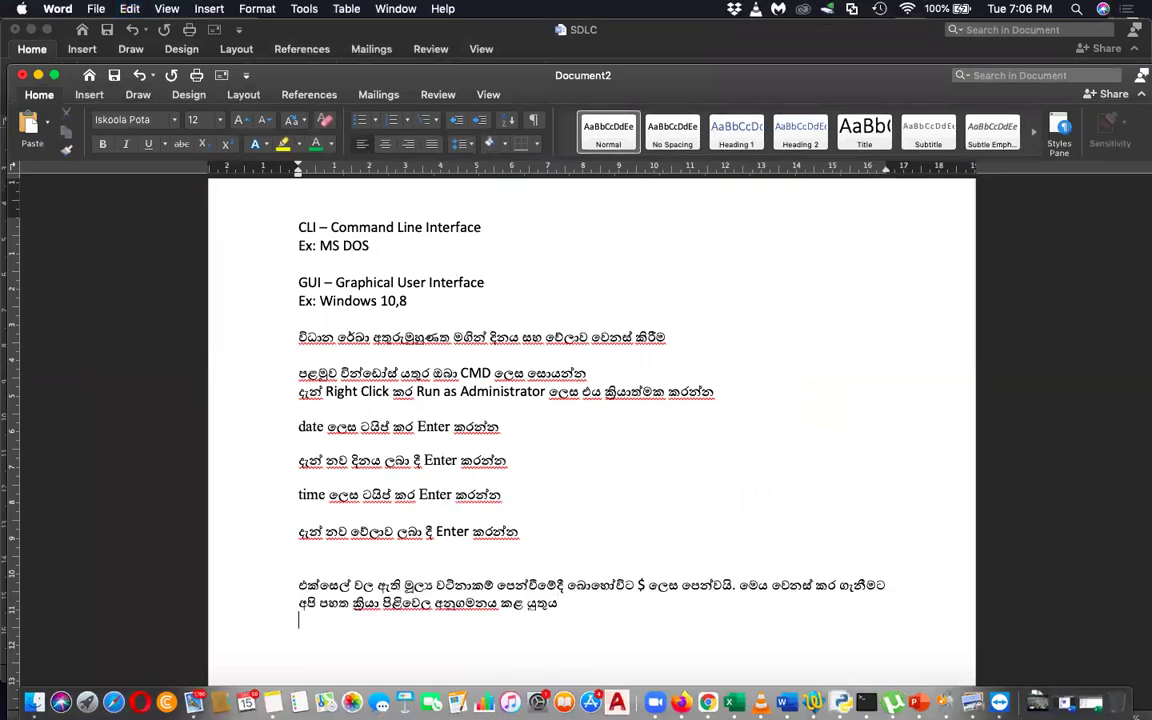
Add the lines "Win+ R", "Control -< Enter" and "Region" below the pasted Sinhala paragraph
scroll(590, 420, "down", 5)
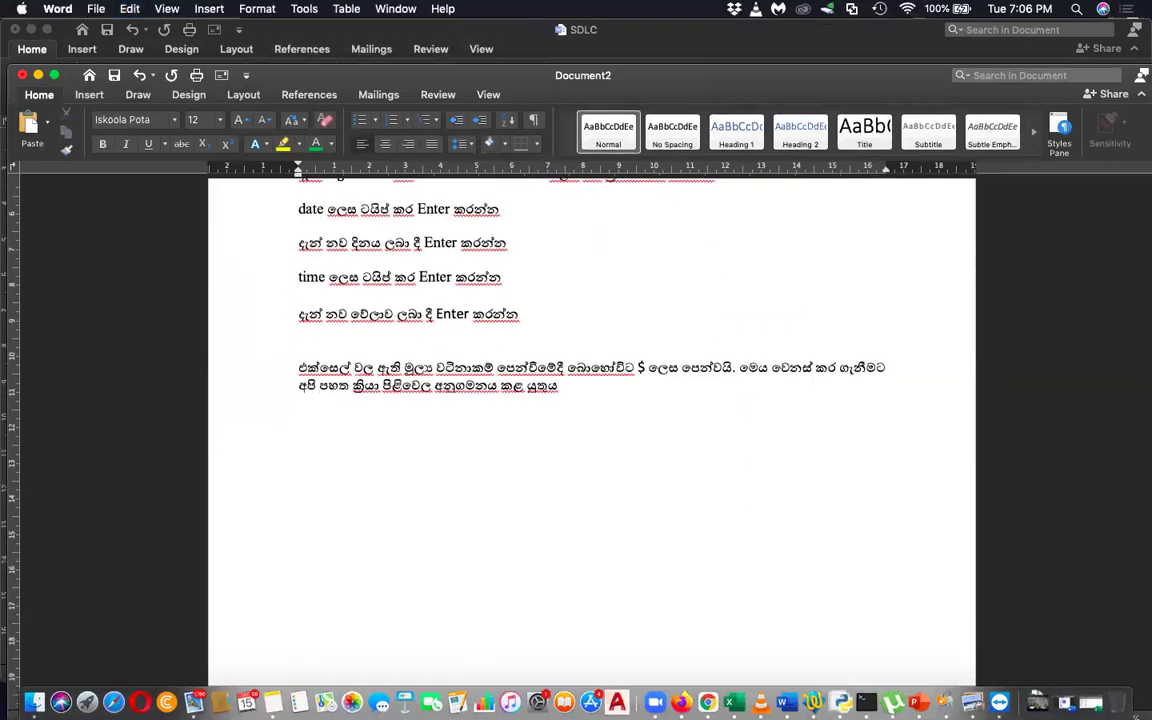
type("win+ R")
key("Return")
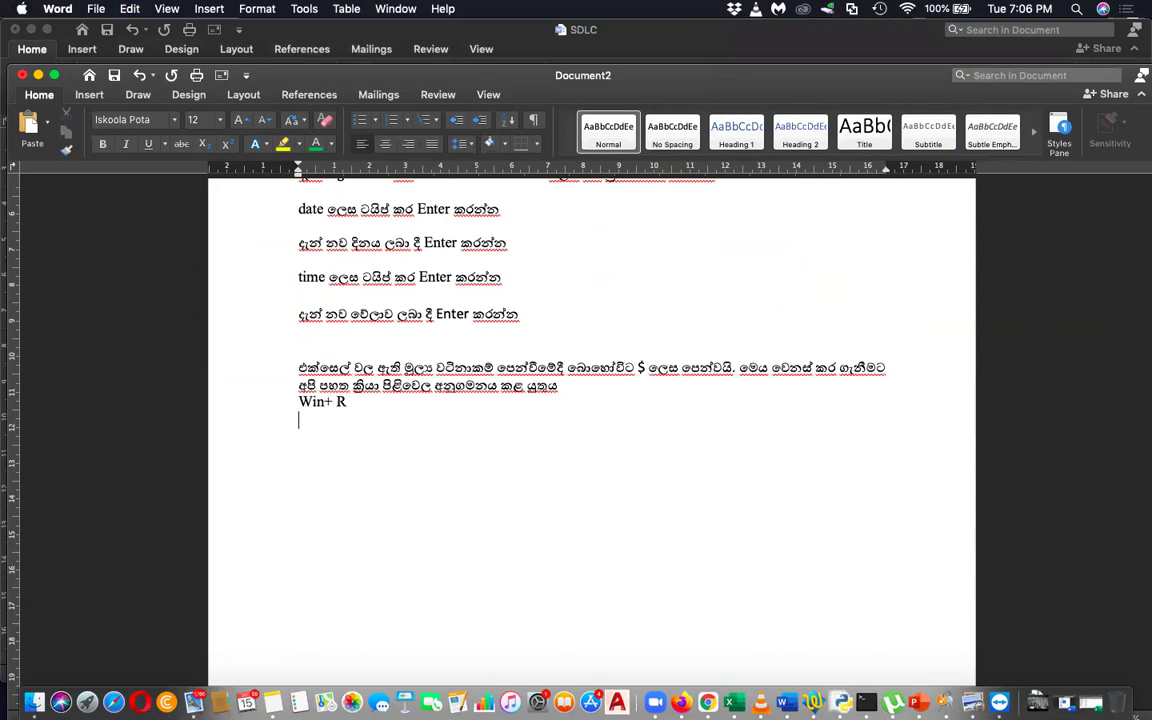
type("COntrol -< Enter")
key("Return")
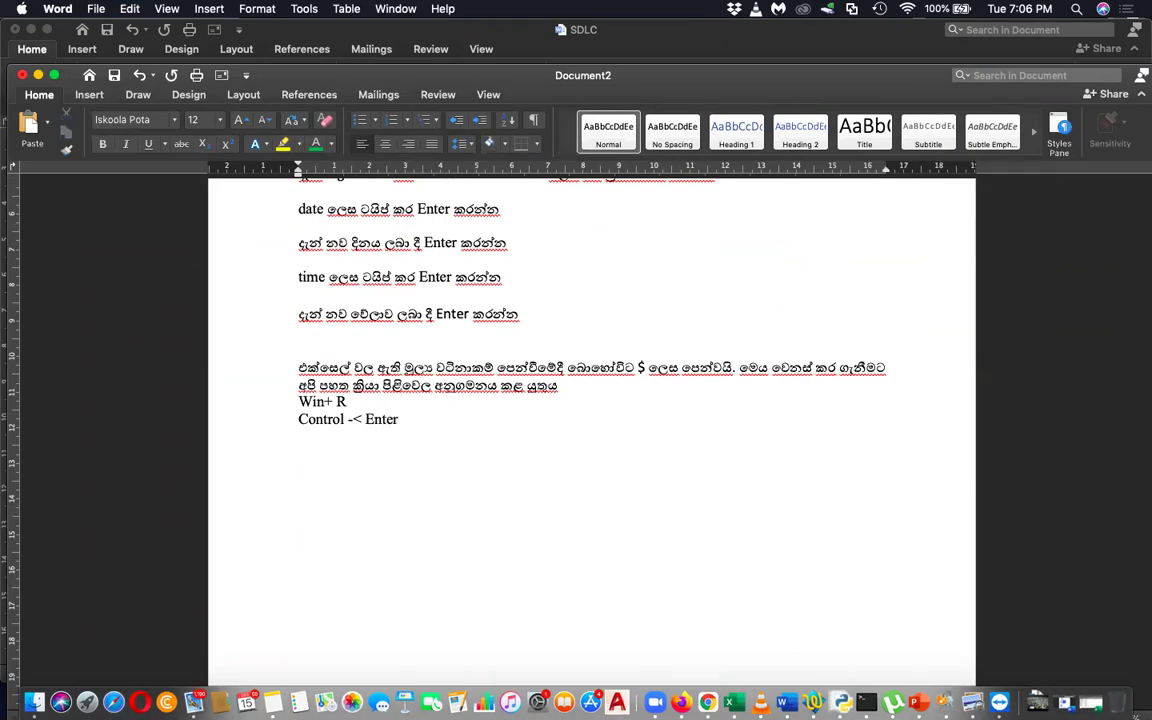
type("Region")
Switch to the TeamViewer remote desktop and open the additional format settings of Region from Control Panel
left_click(999, 702)
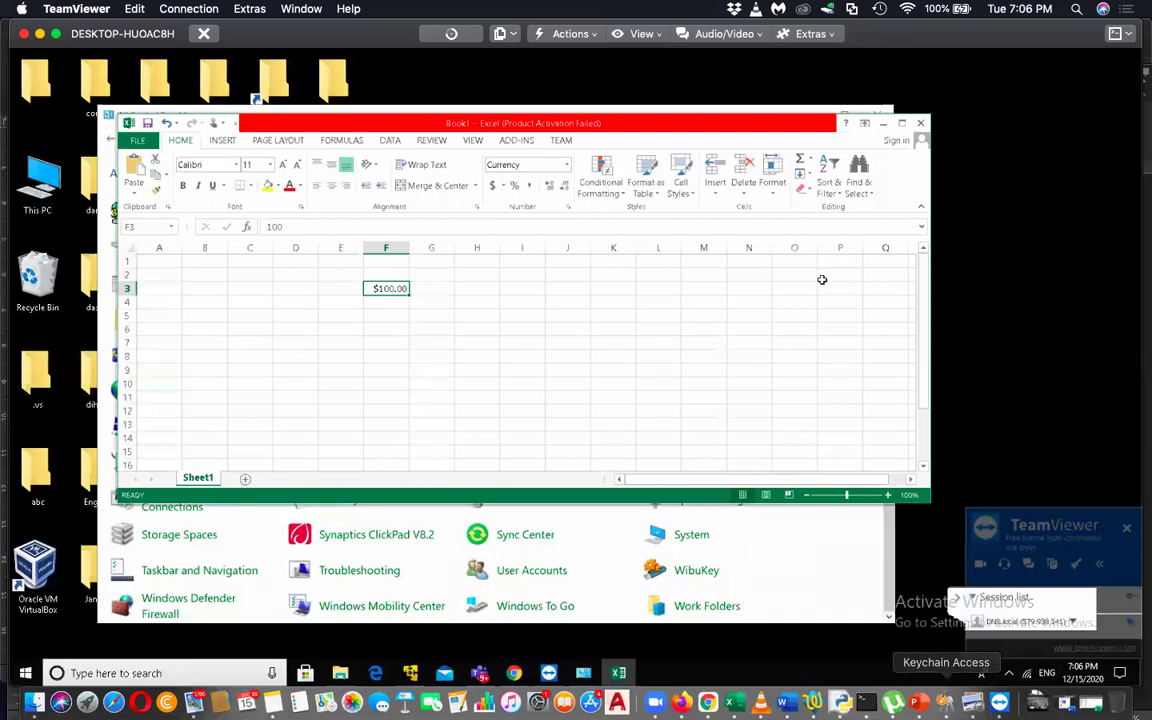
left_click(757, 565)
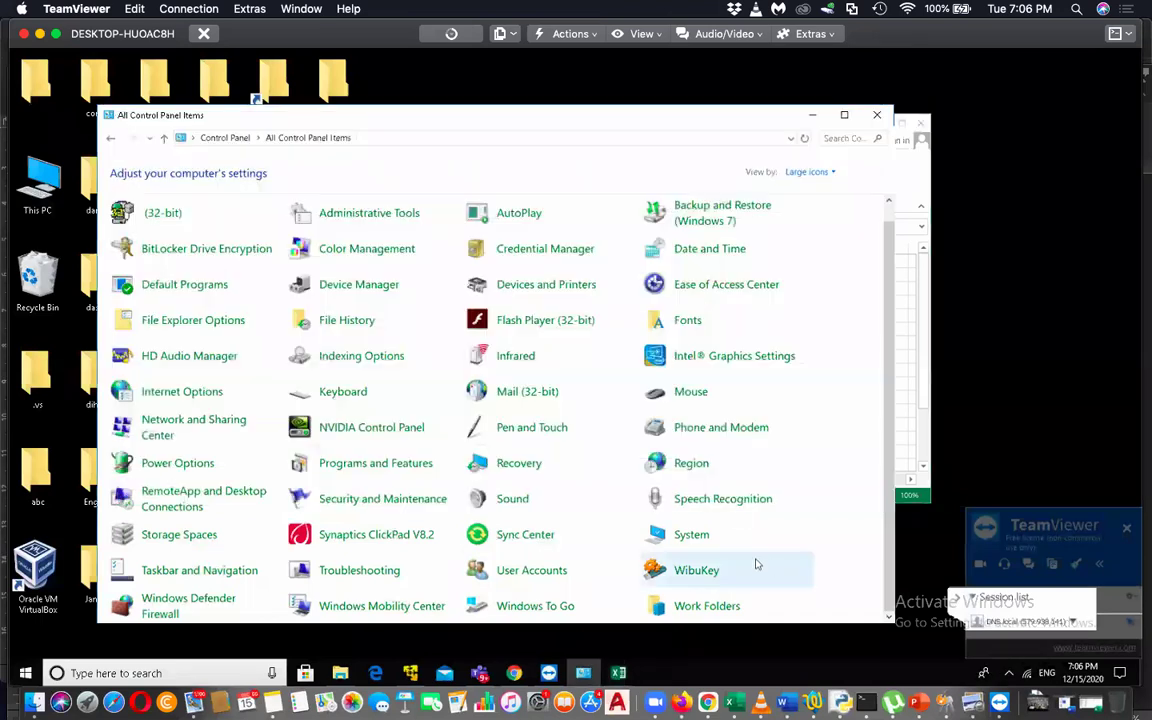
left_click(684, 466)
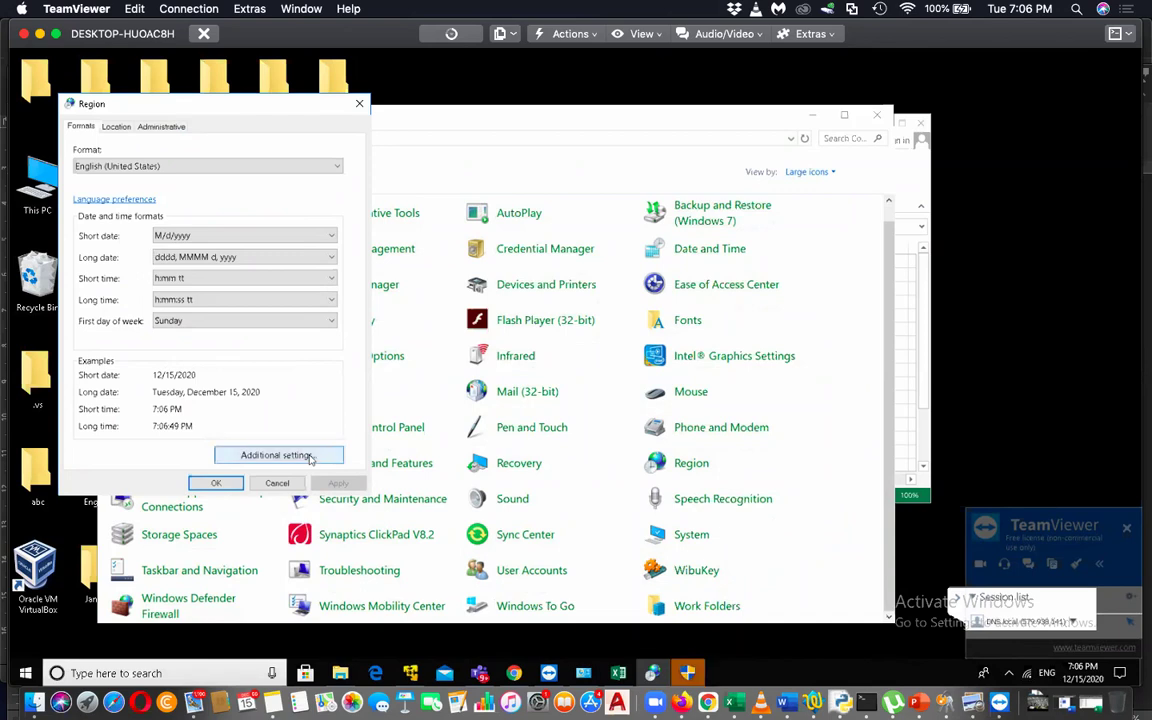
left_click(310, 456)
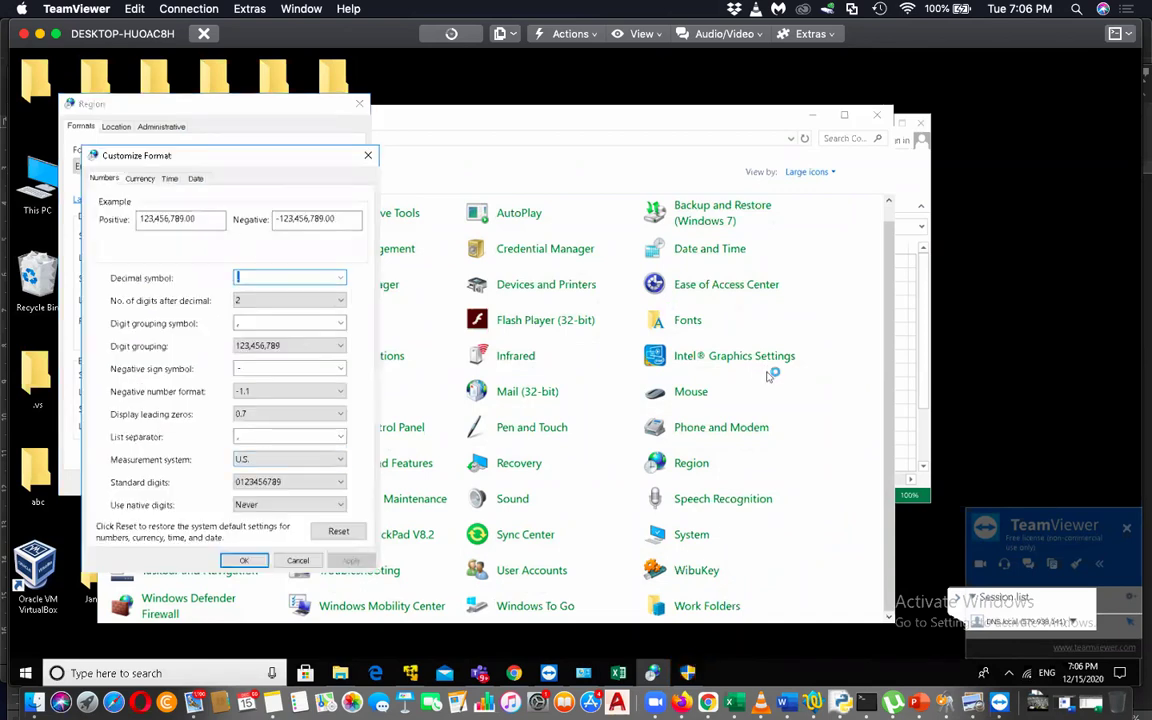
Return to Document2 in Word and extend the Region line with "-> Format tab -> Additional Settings"
left_click(785, 703)
key("BackSpace")
type("-> Format tab -> Additional Settings -")
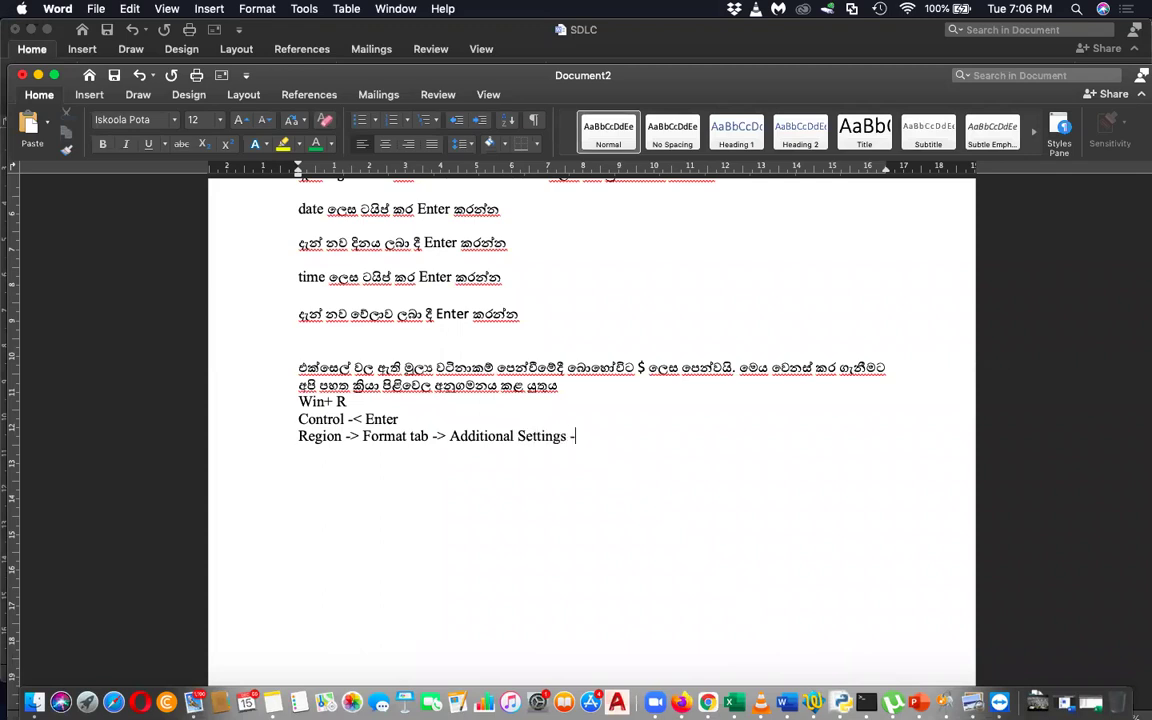
type(" >")
key("BackSpace")
key("BackSpace")
key("BackSpace")
key("BackSpace")
Add the line "Currency tab -> Currency Symbol : Rs." to the instructions, correcting the misspelled first word
key("Return")
type("Currecy tabc")
key("BackSpace")
type("->")
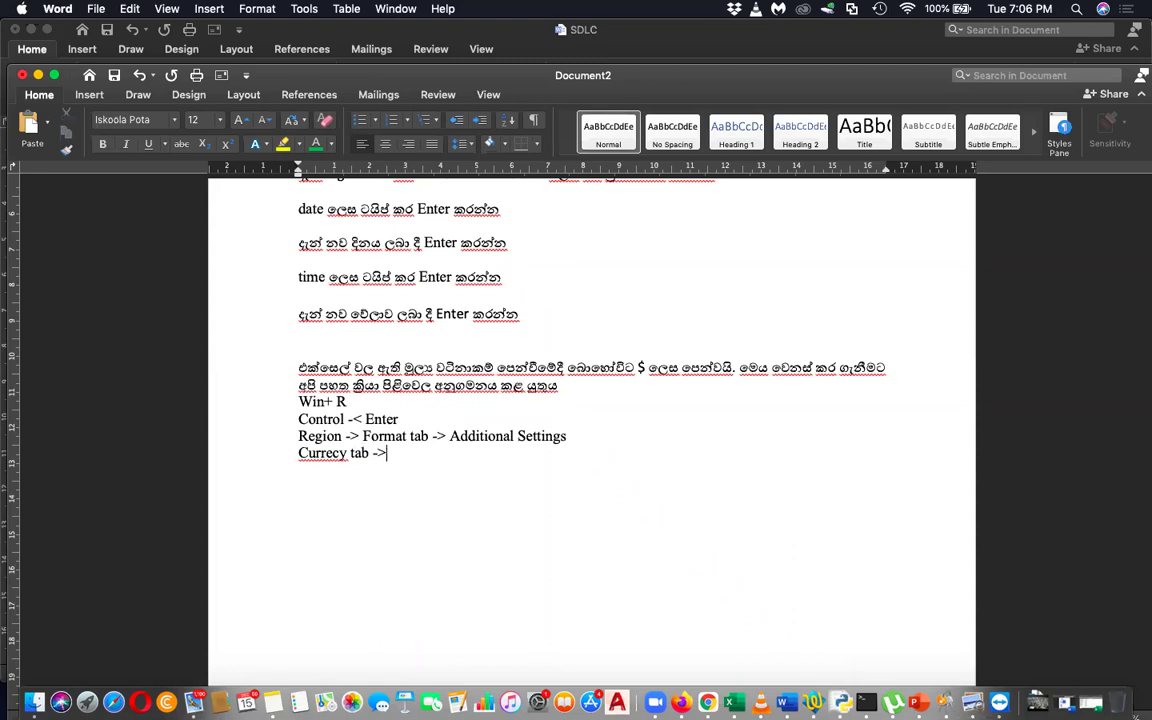
right_click(340, 453)
left_click(434, 415)
type("Currenc")
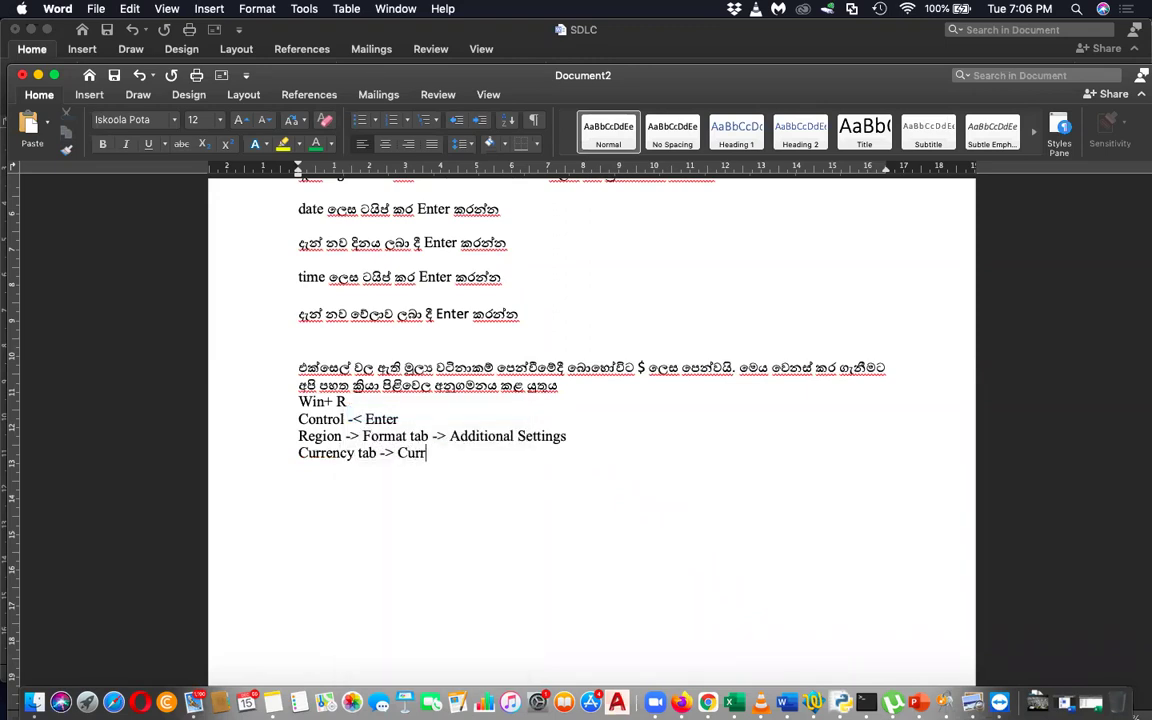
type("y Symbol : Rs.")
Add two lines reading "Apply -> Ok" below the currency symbol instruction
key("Return")
type("A")
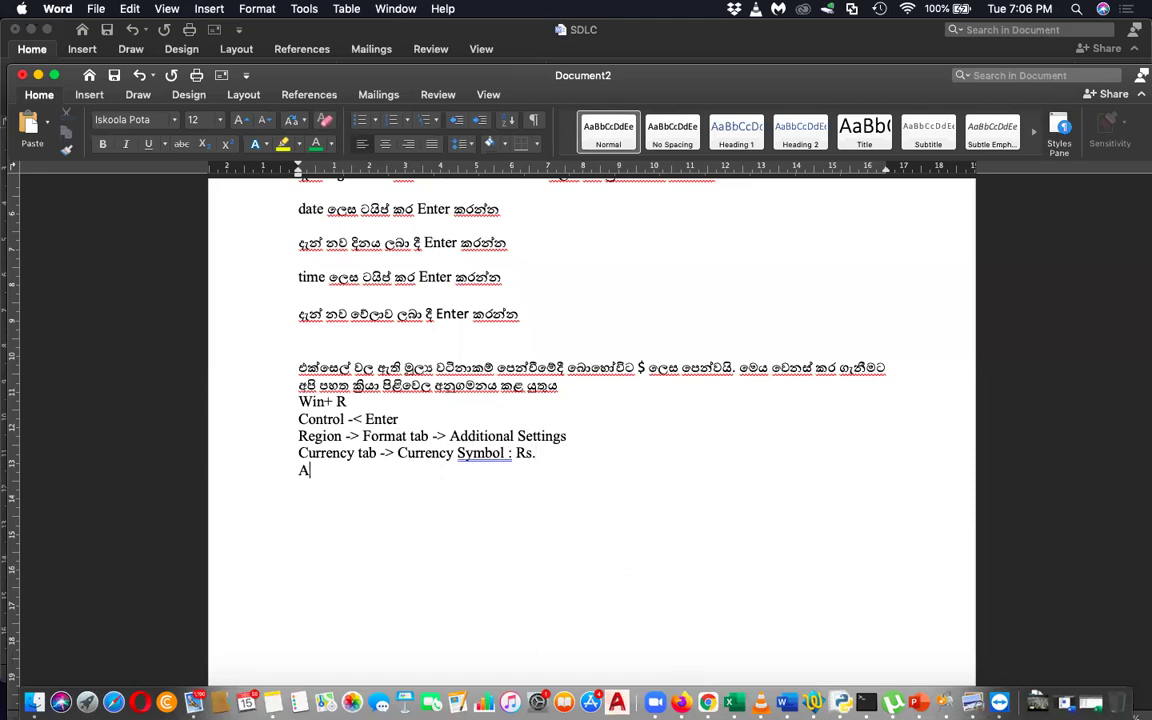
type("pply -> Ok")
key("Return")
type("Apply -> O")
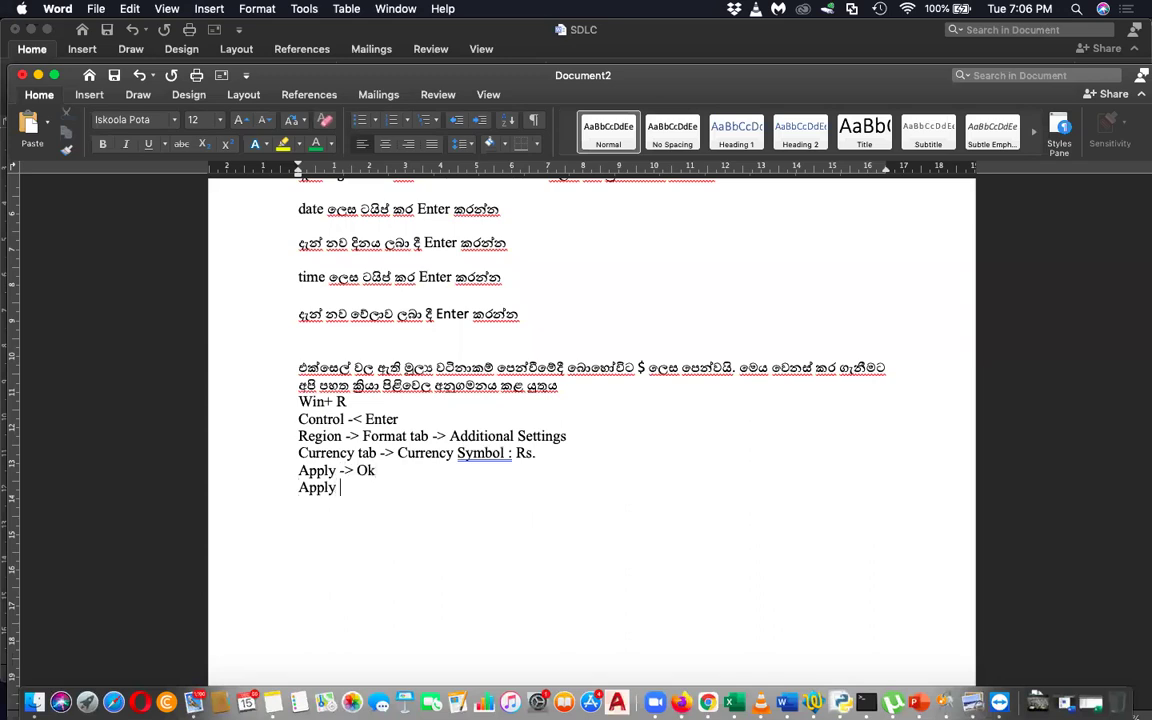
type("k")
key("Return")
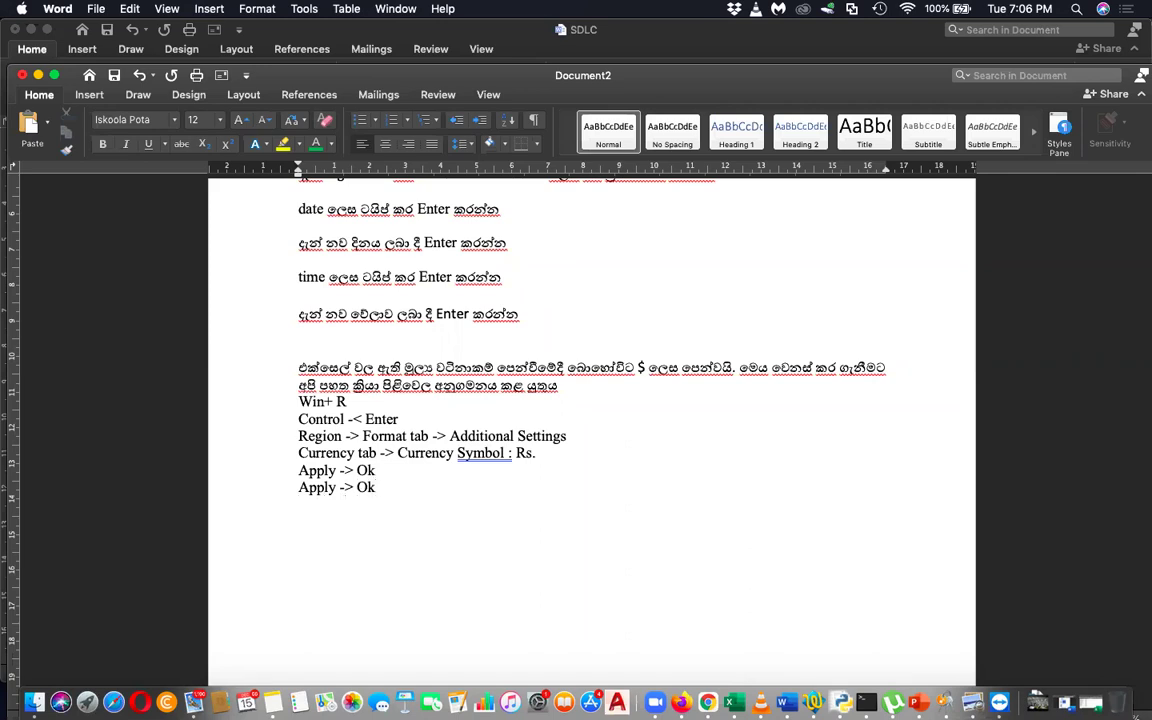
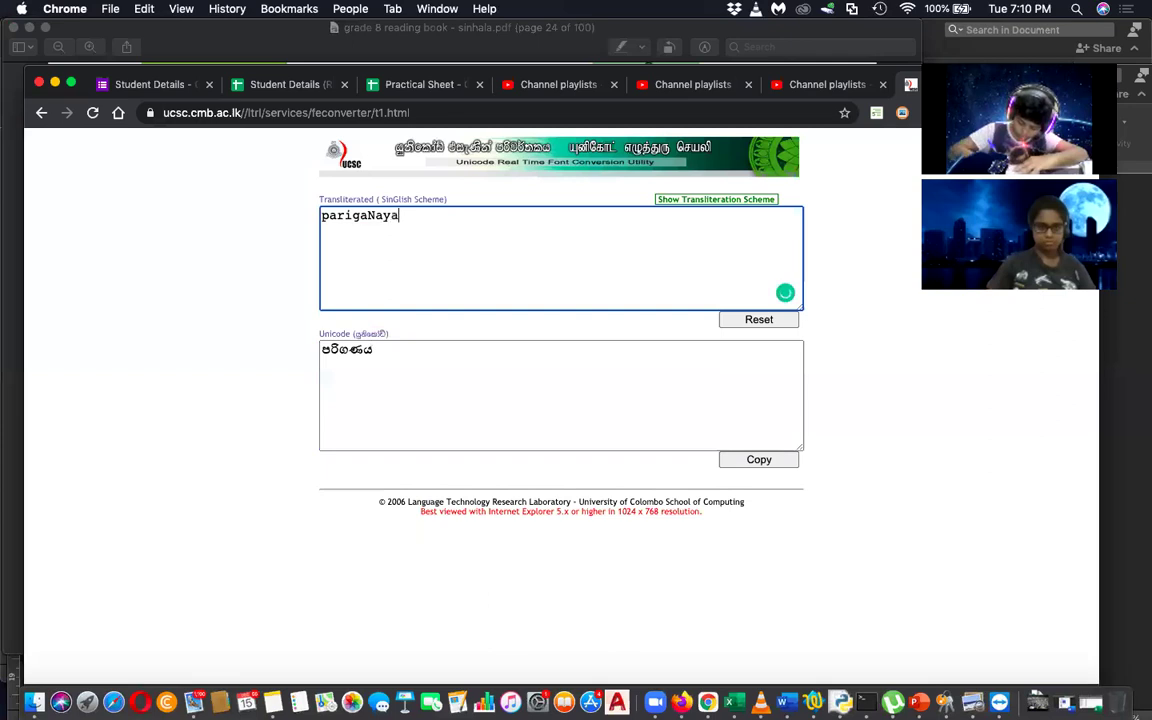
Continue the transliterated text after "parigaNaya" with "kayea Athi gonu warga 30k liyaa dhakwanna."
type("kayea ")
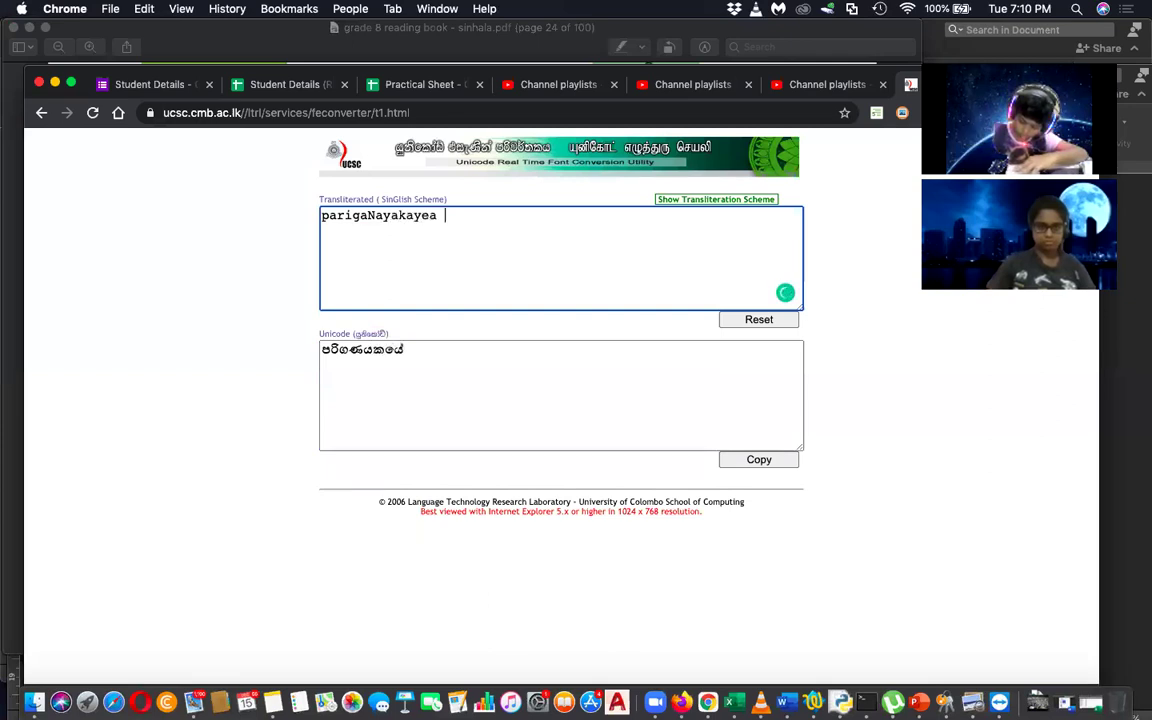
type("Athi go")
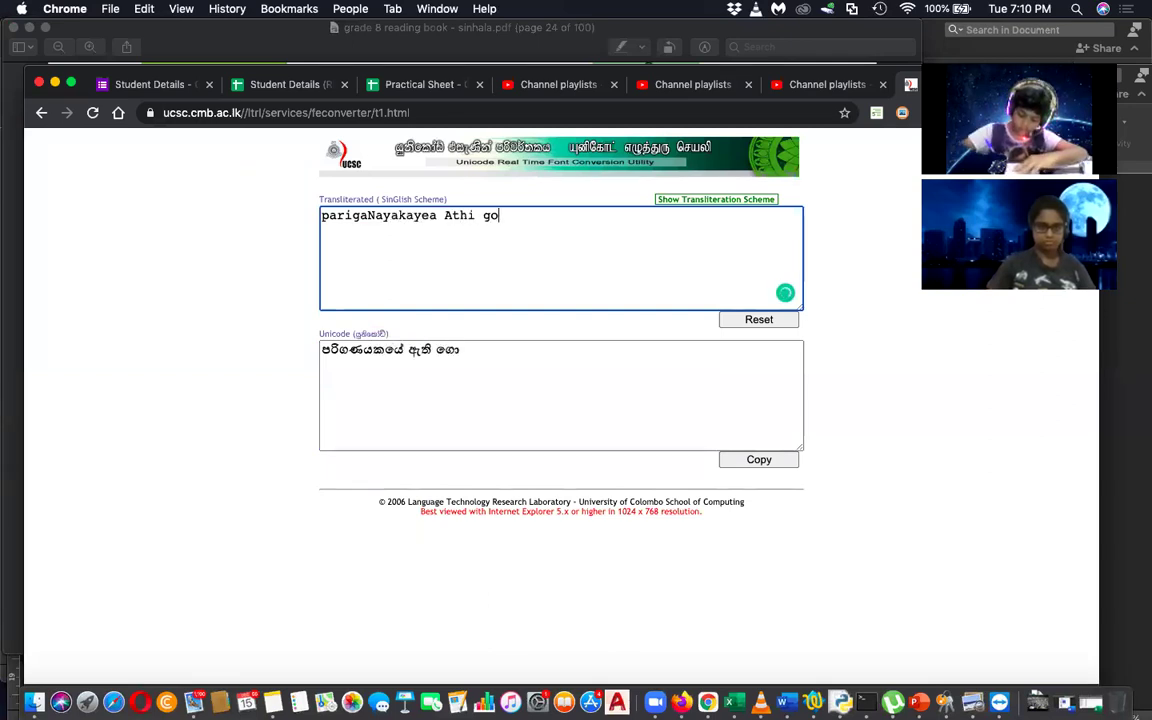
type("nu war")
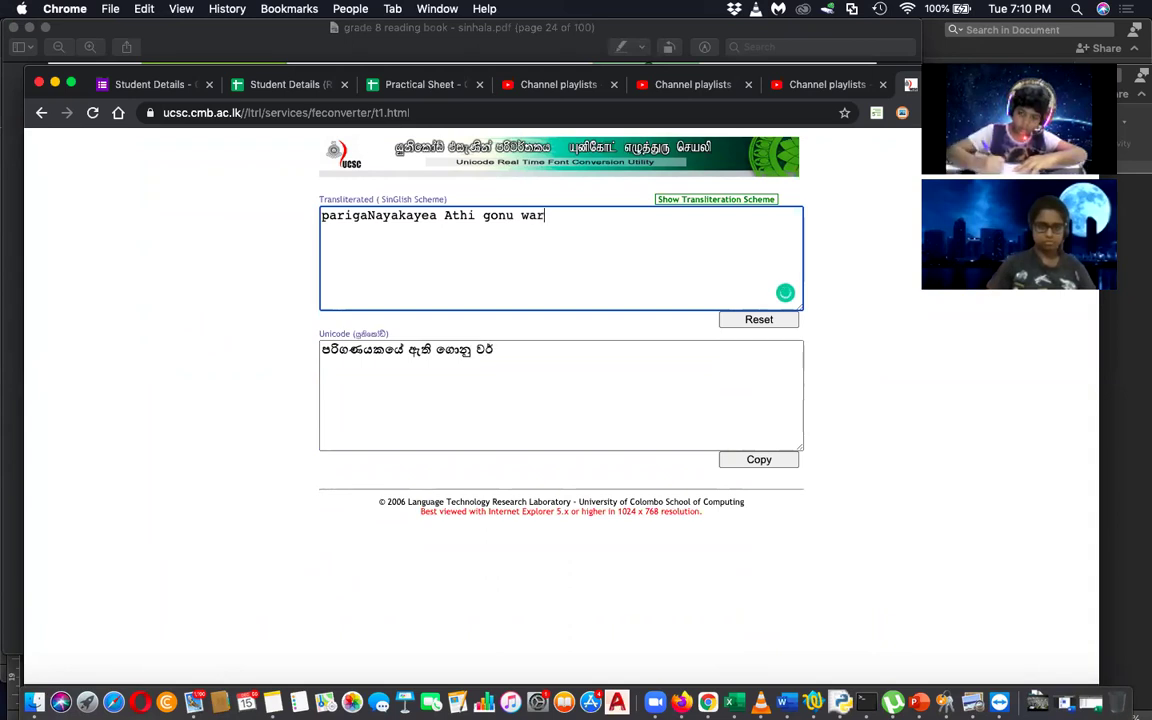
type("ga 30k")
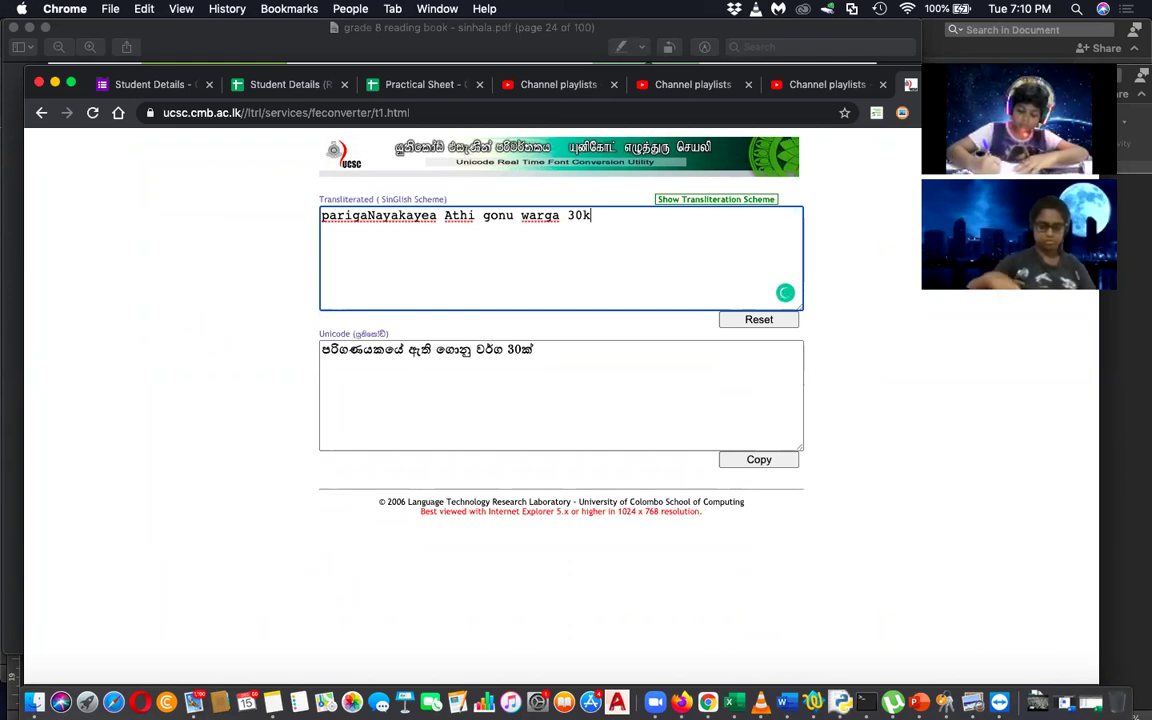
type("liyaa ")
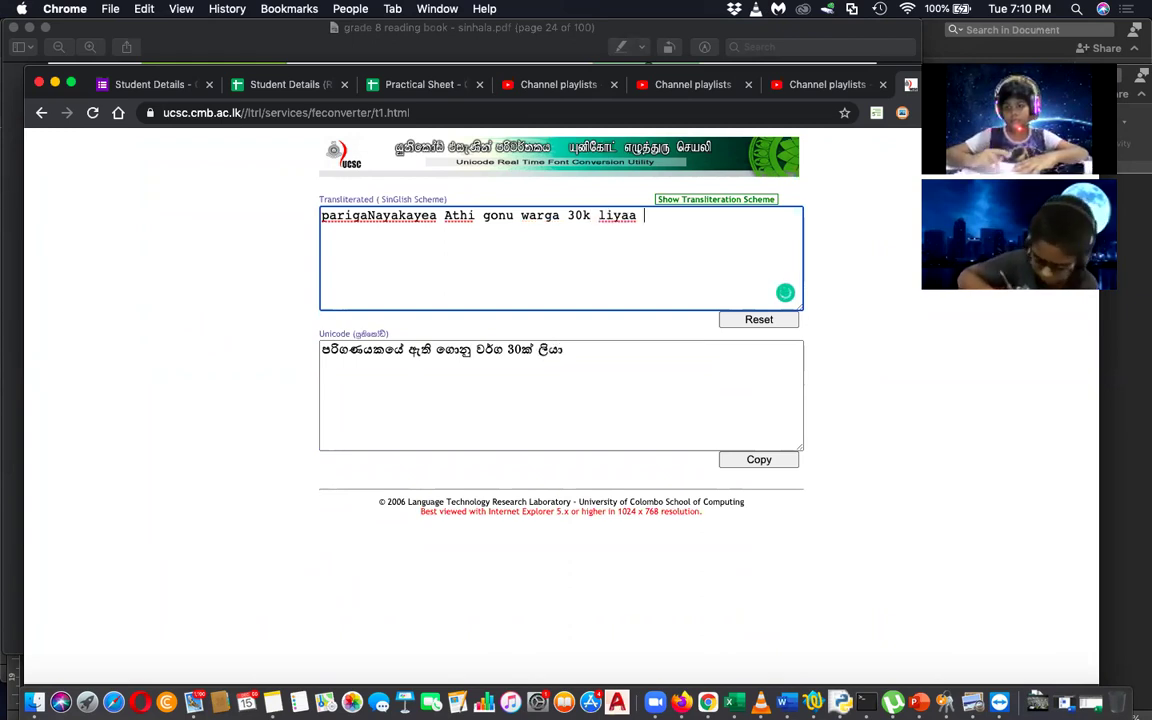
type("dhakw")
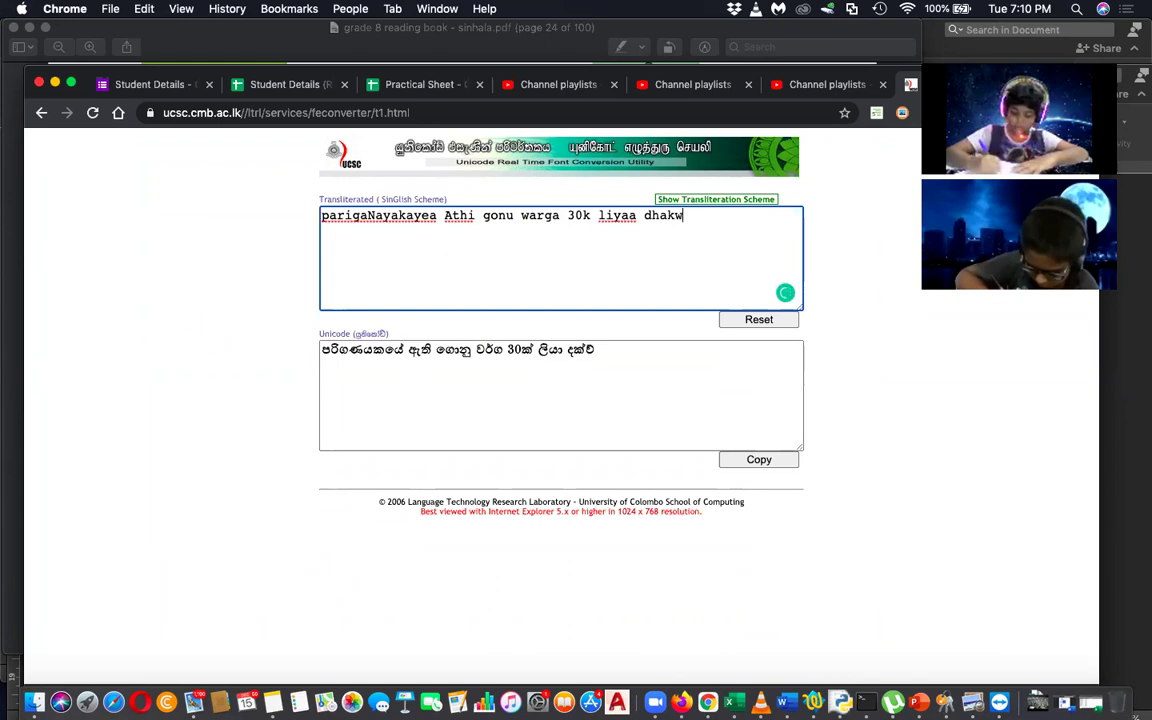
type("anna. ")
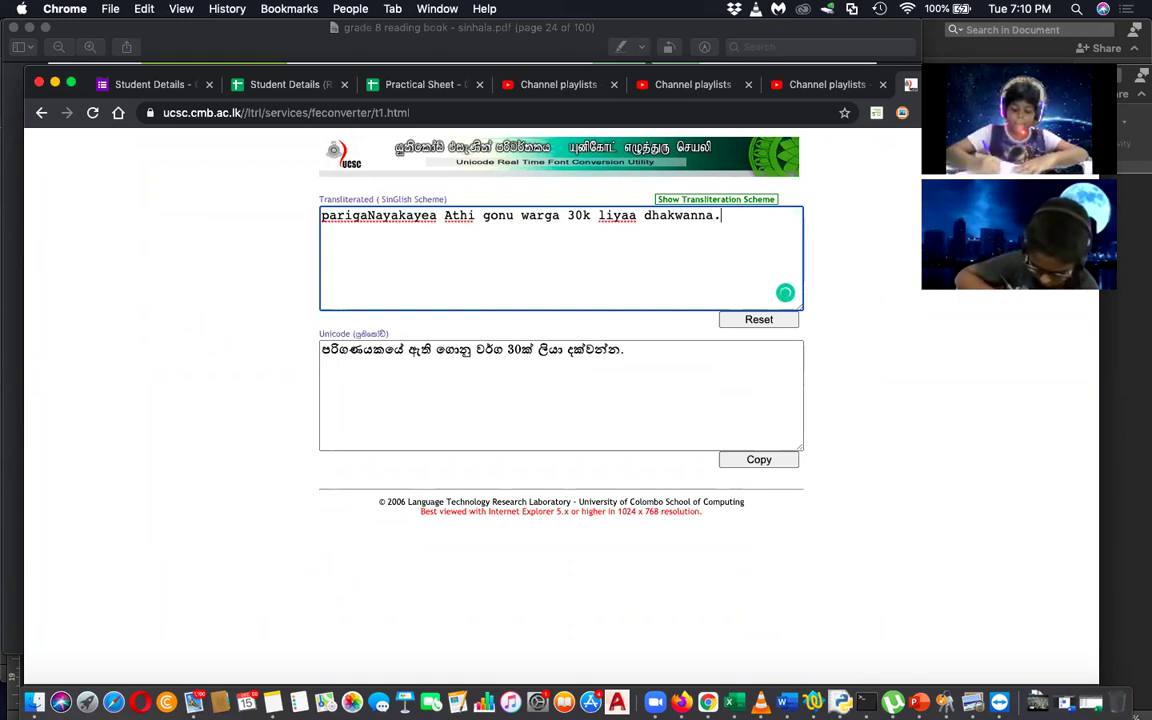
Extend the transliterated text with the sentence "hAki sAama witama eawaa parigaNakayea penwana ayuru dhakwanna." and start a new line
type("h")
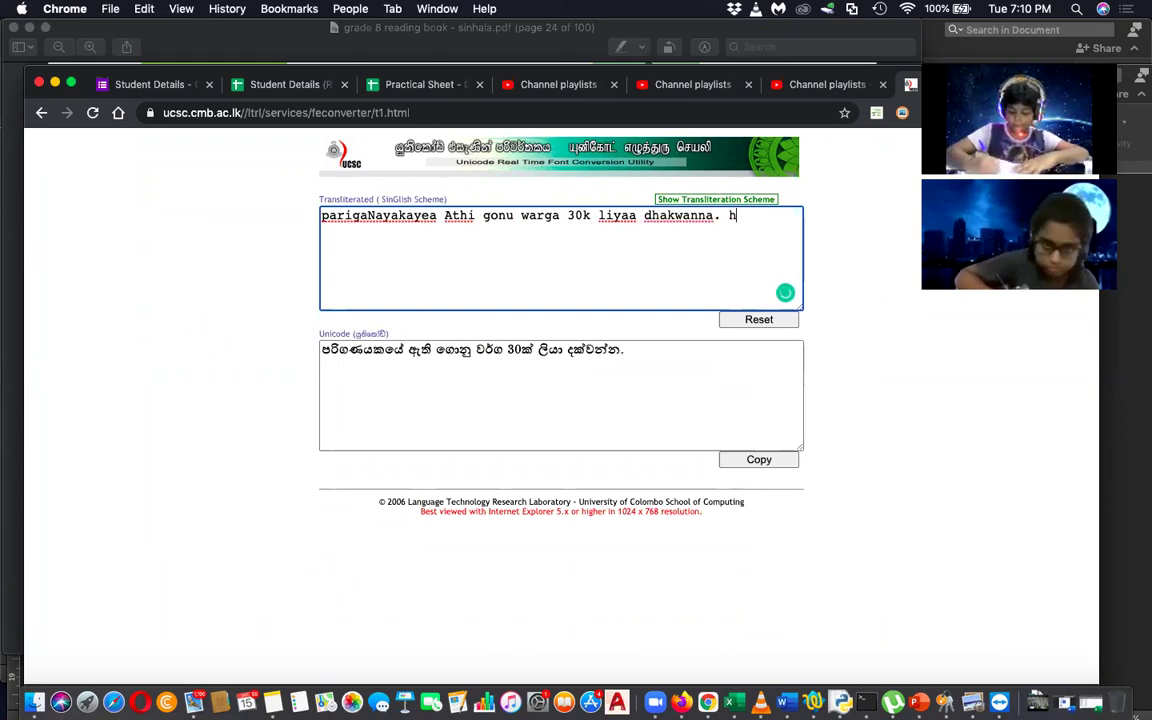
type("Ak")
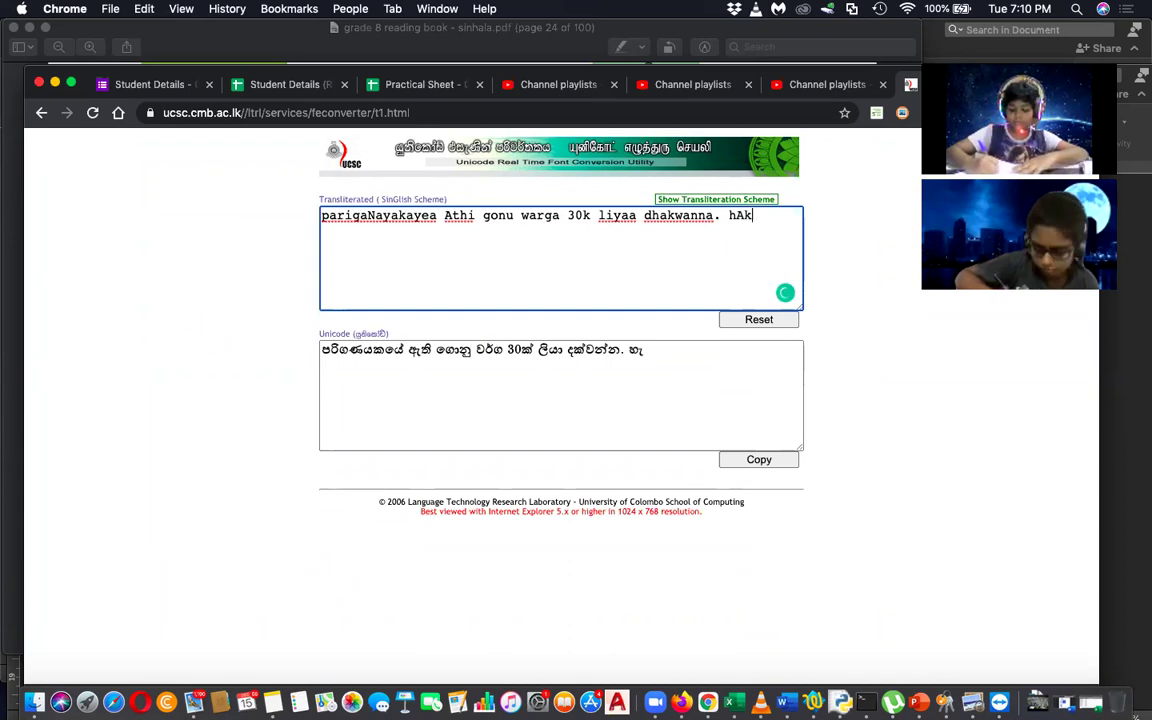
type("i sAa")
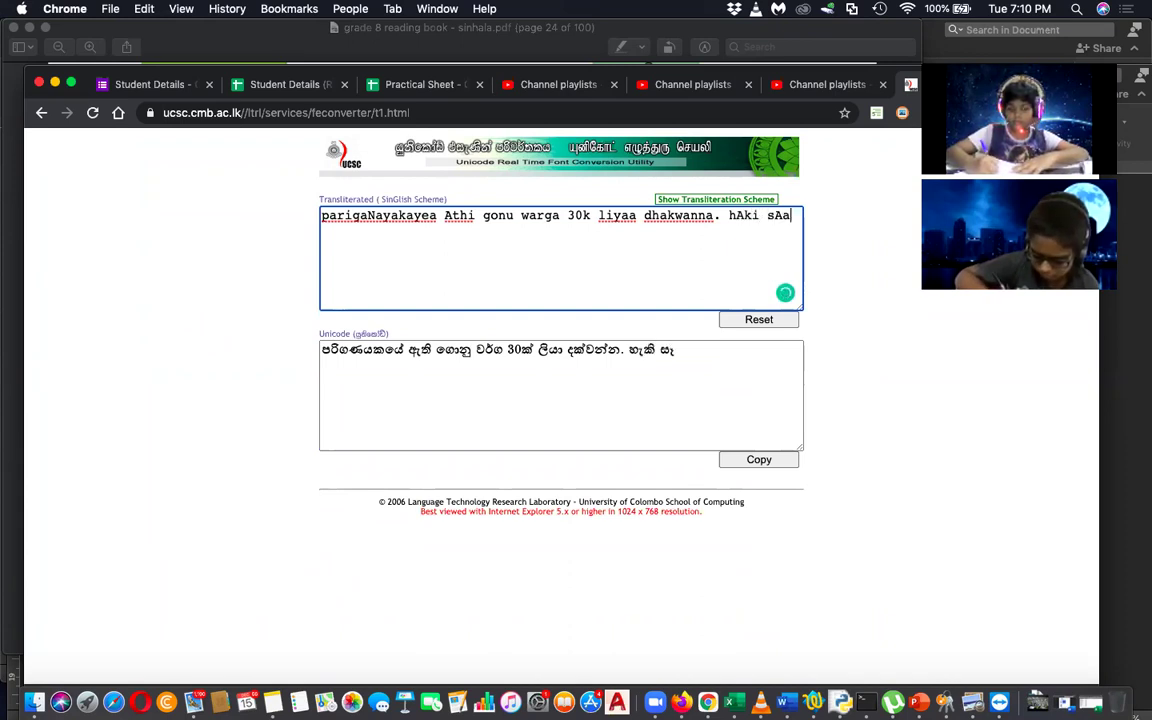
type("ma wita")
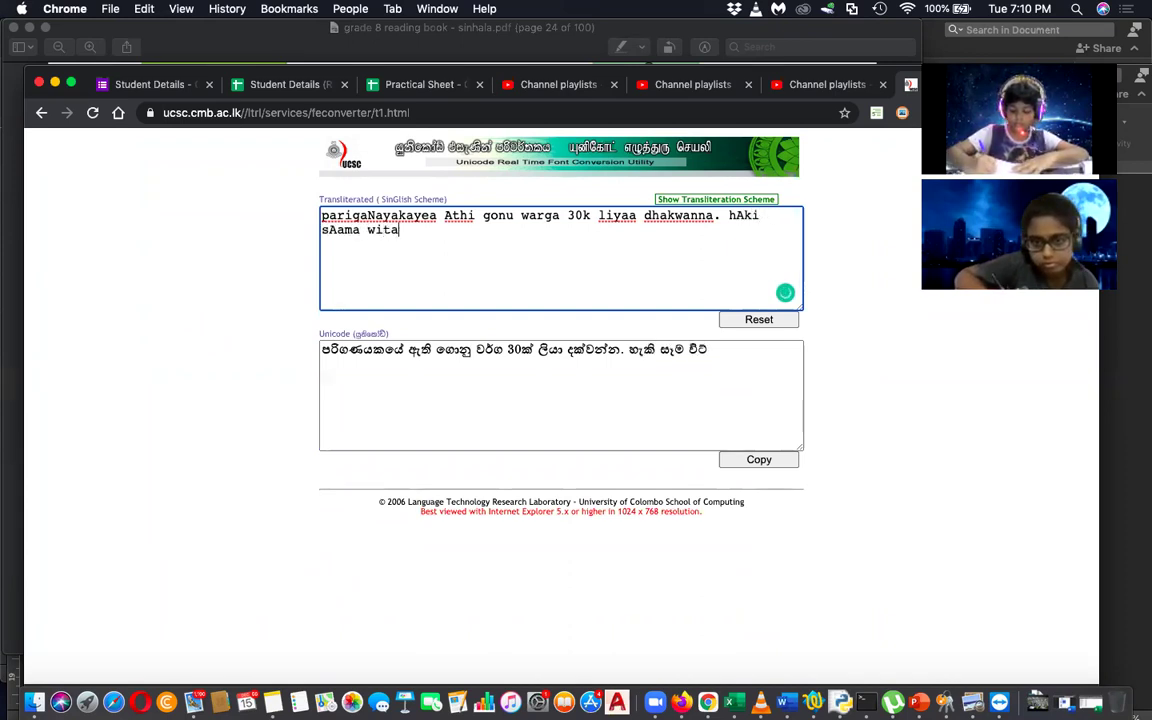
type("ma e")
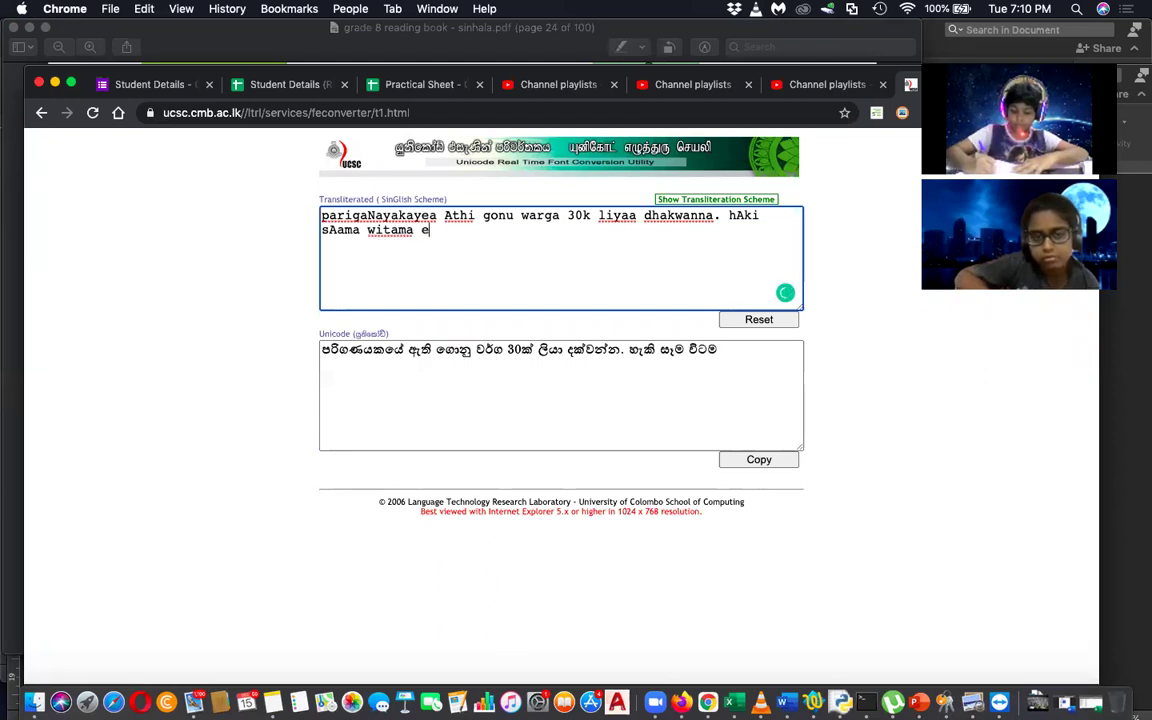
type("awaa")
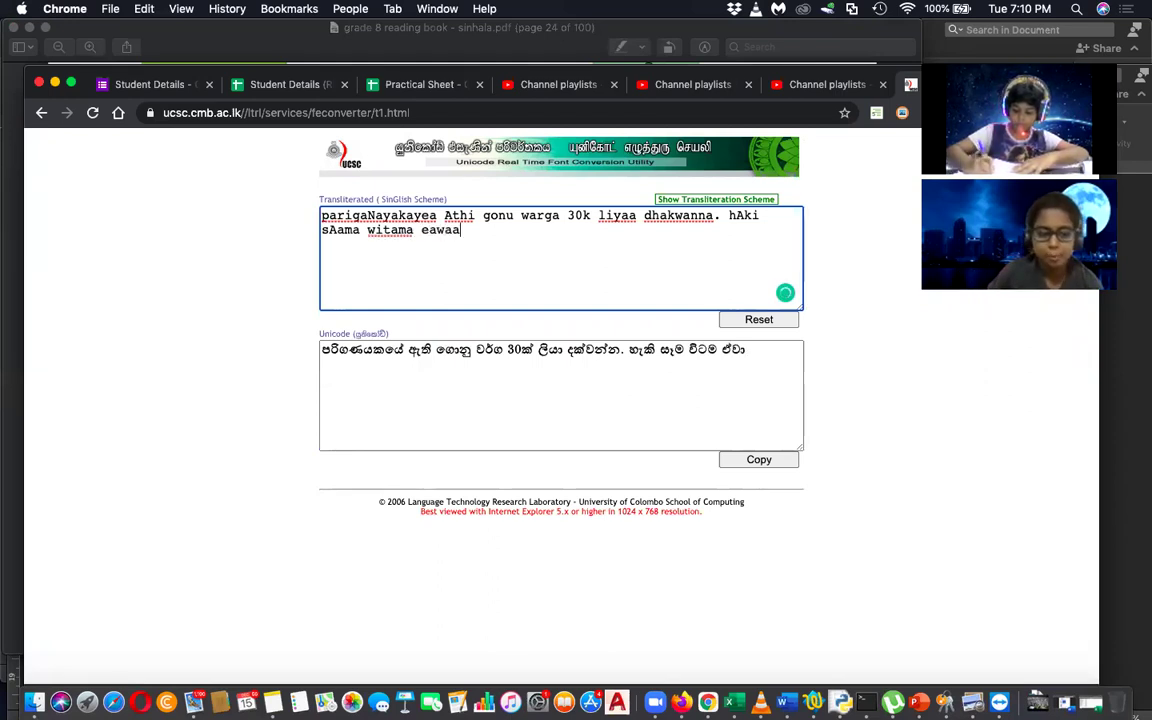
type(" pariga")
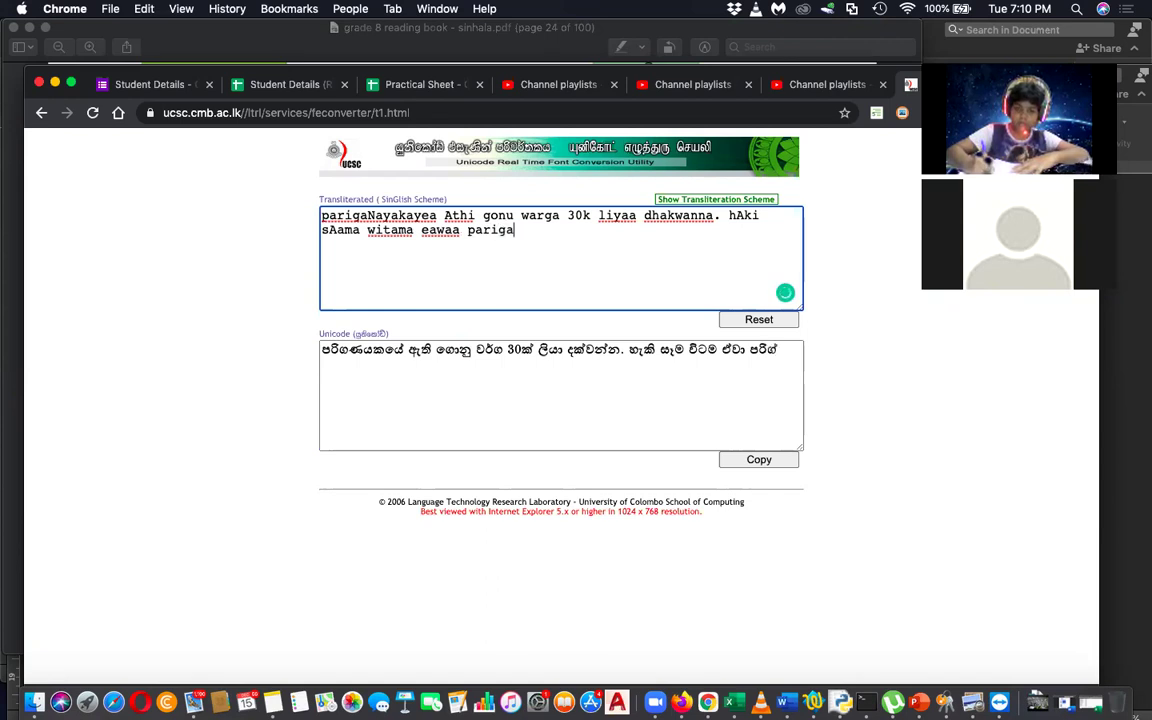
type("Nakayea ")
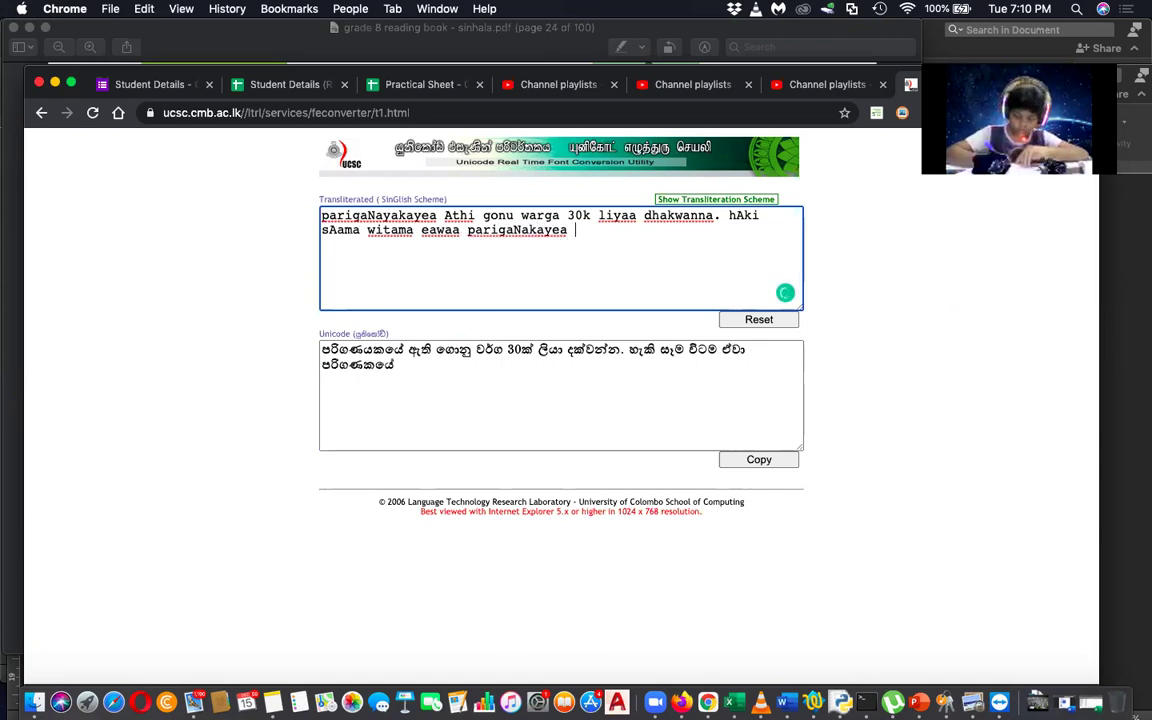
type("penwana")
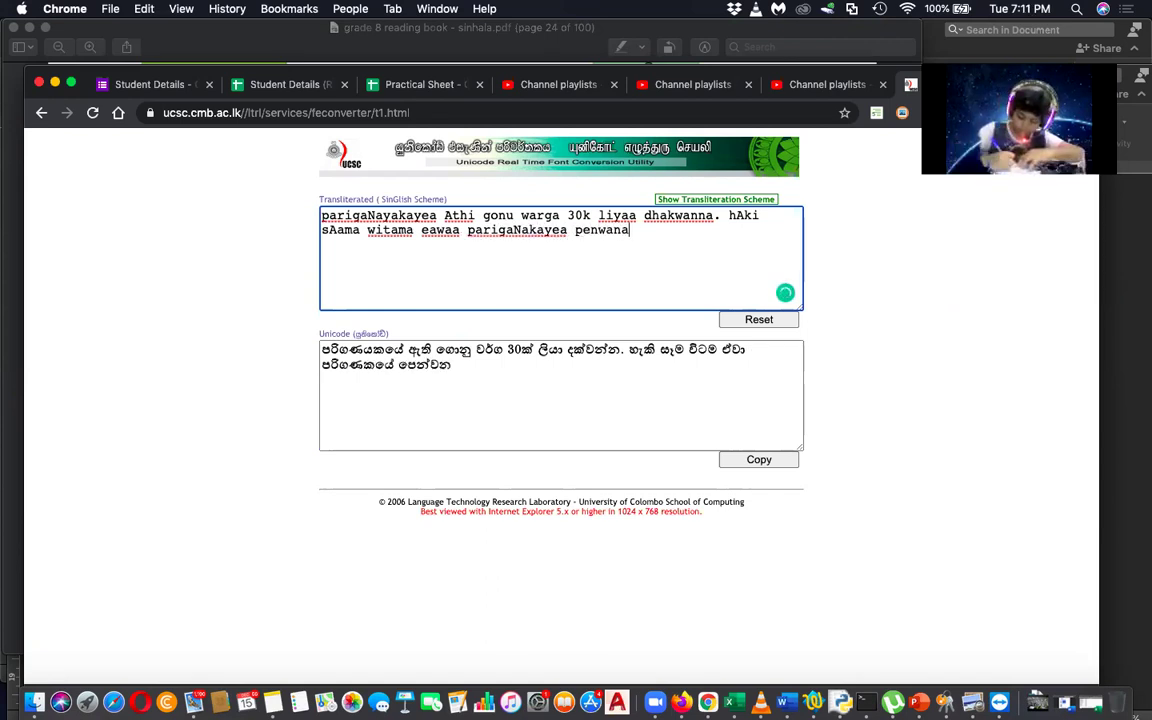
type(" ayuru")
type(" dhak")
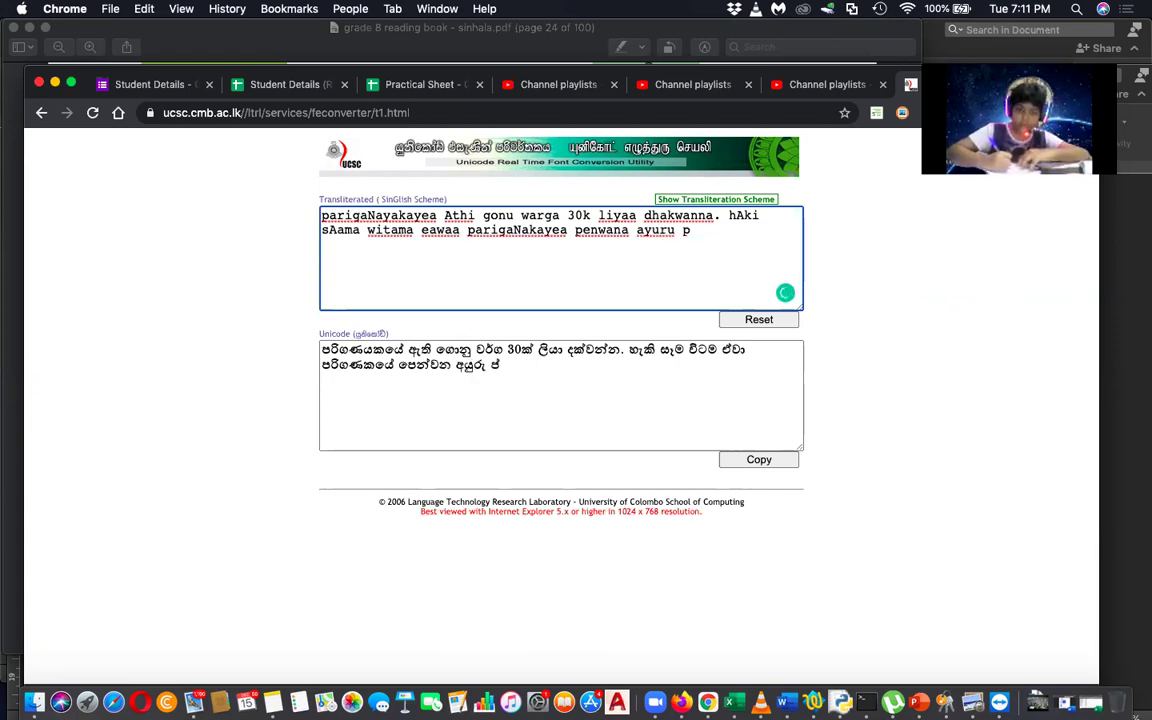
type("wanna.")
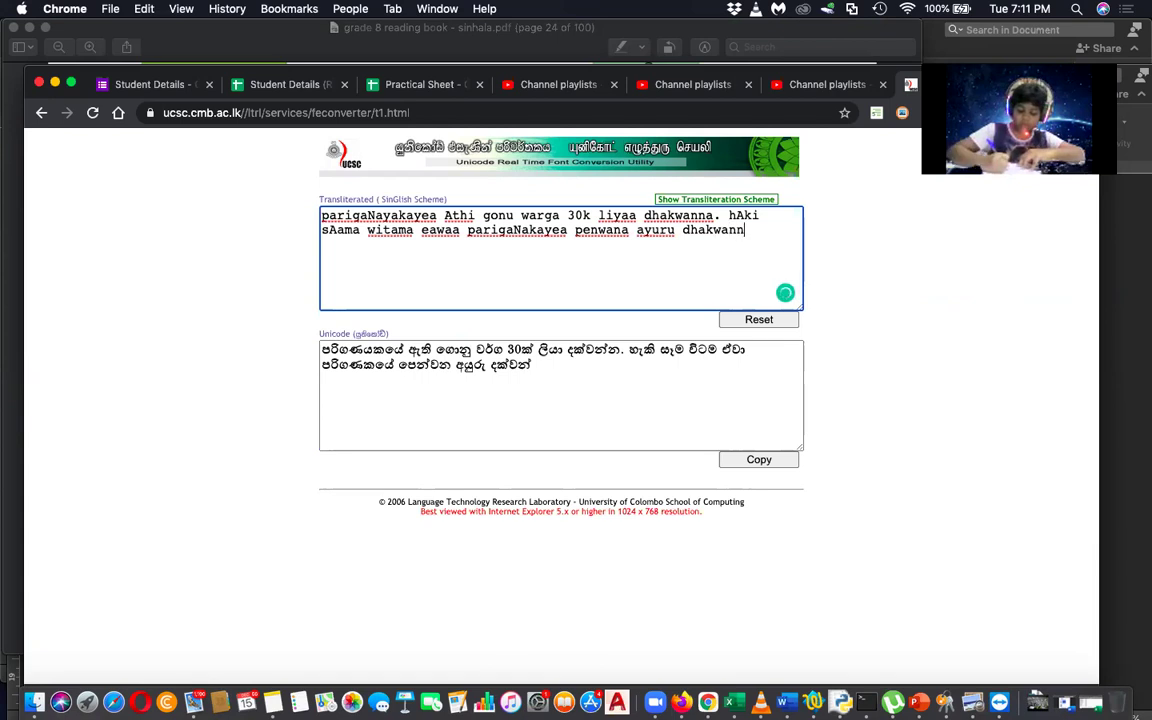
key("Return")
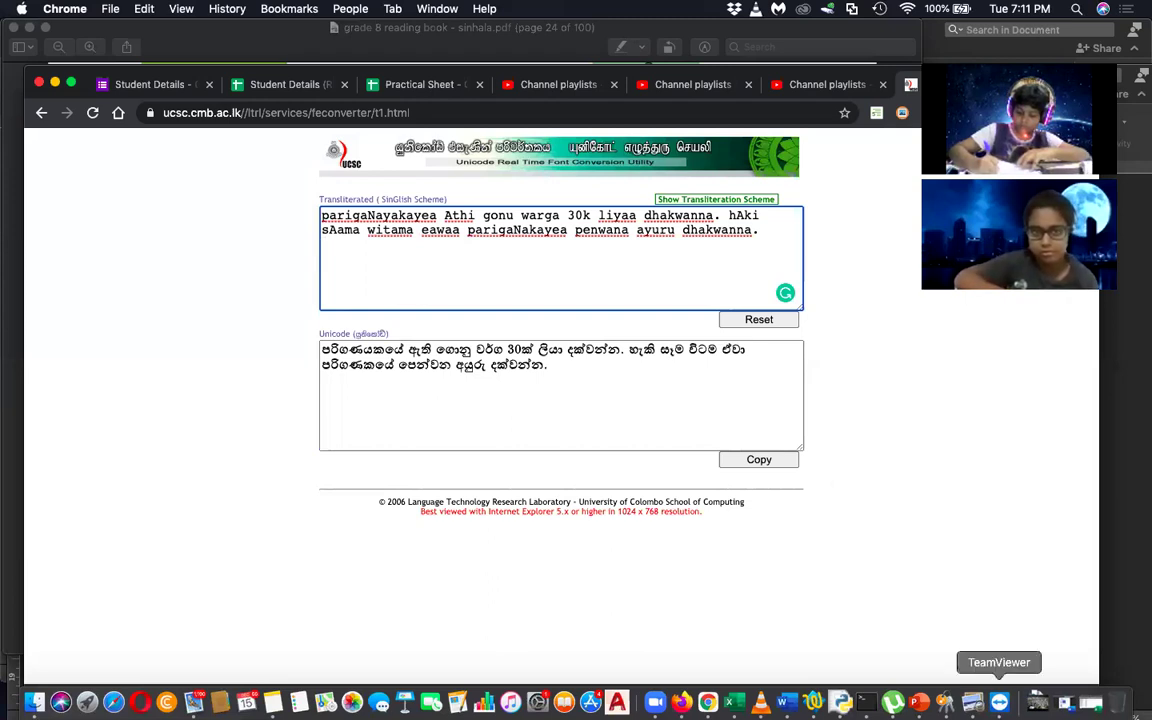
Switch to the remote desktop in TeamViewer and close the Customize Format and Region dialogs without changes
left_click(1000, 702)
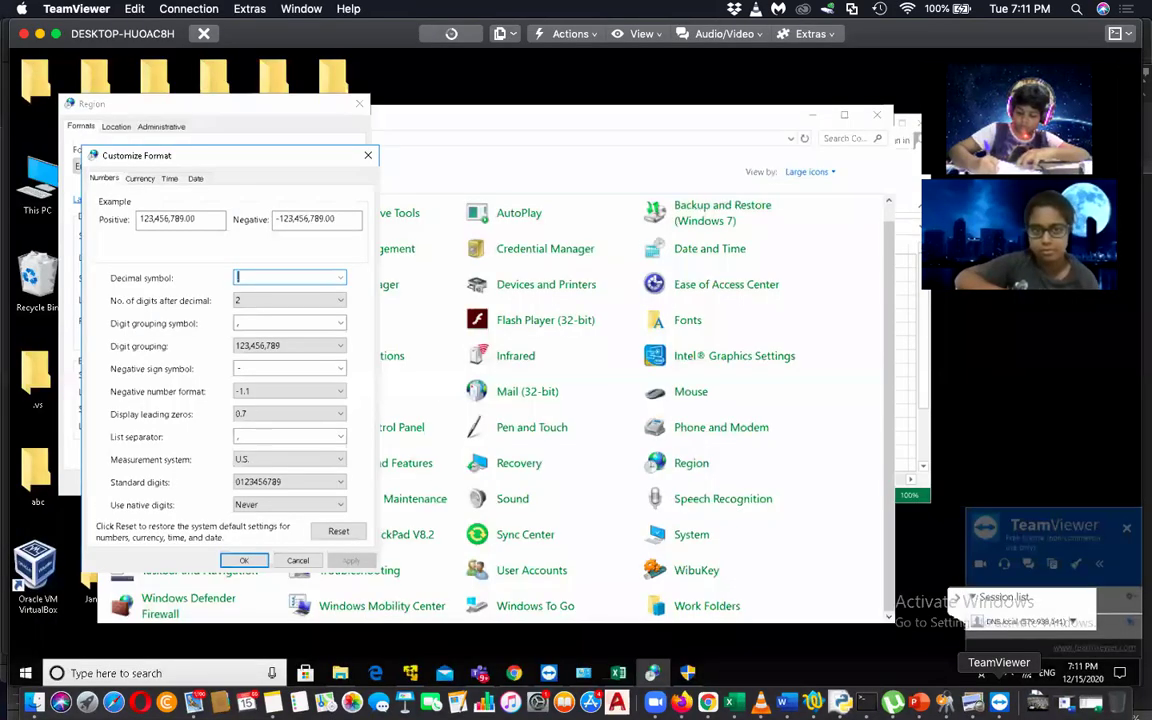
left_click(367, 155)
left_click(358, 106)
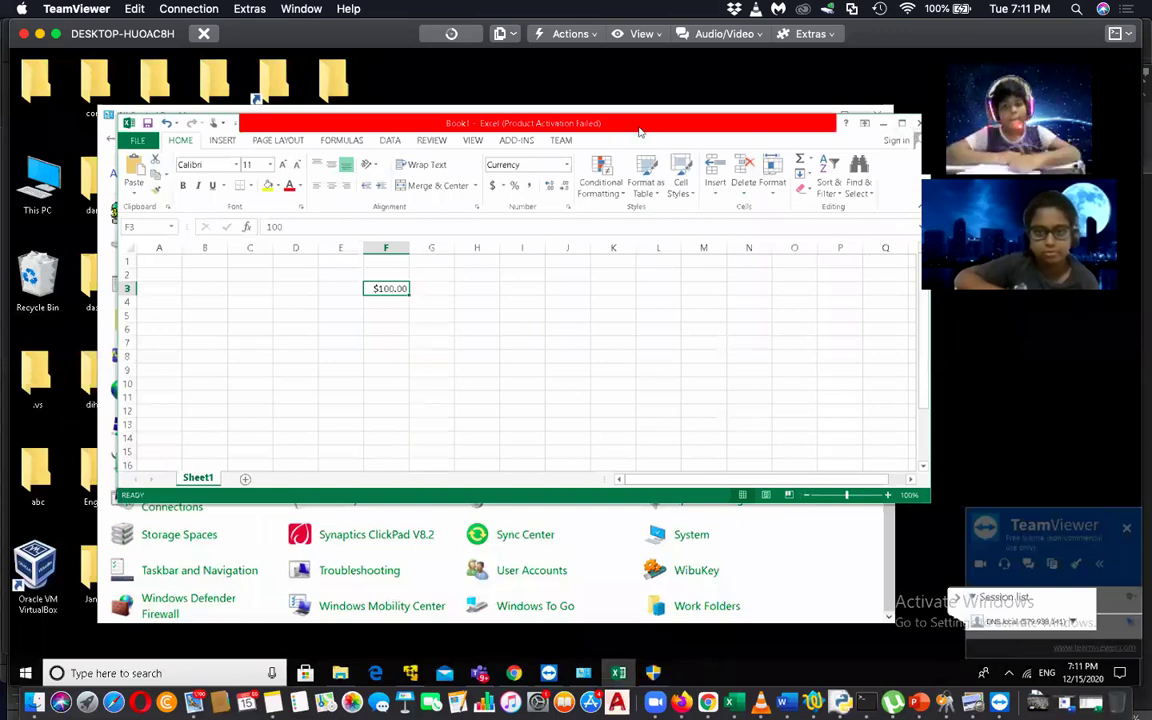
Close the Book1 workbook without saving and the Control Panel window, declining the WibuKey Control Panel permission request
left_click_drag(618, 128, 614, 220)
left_click(673, 221)
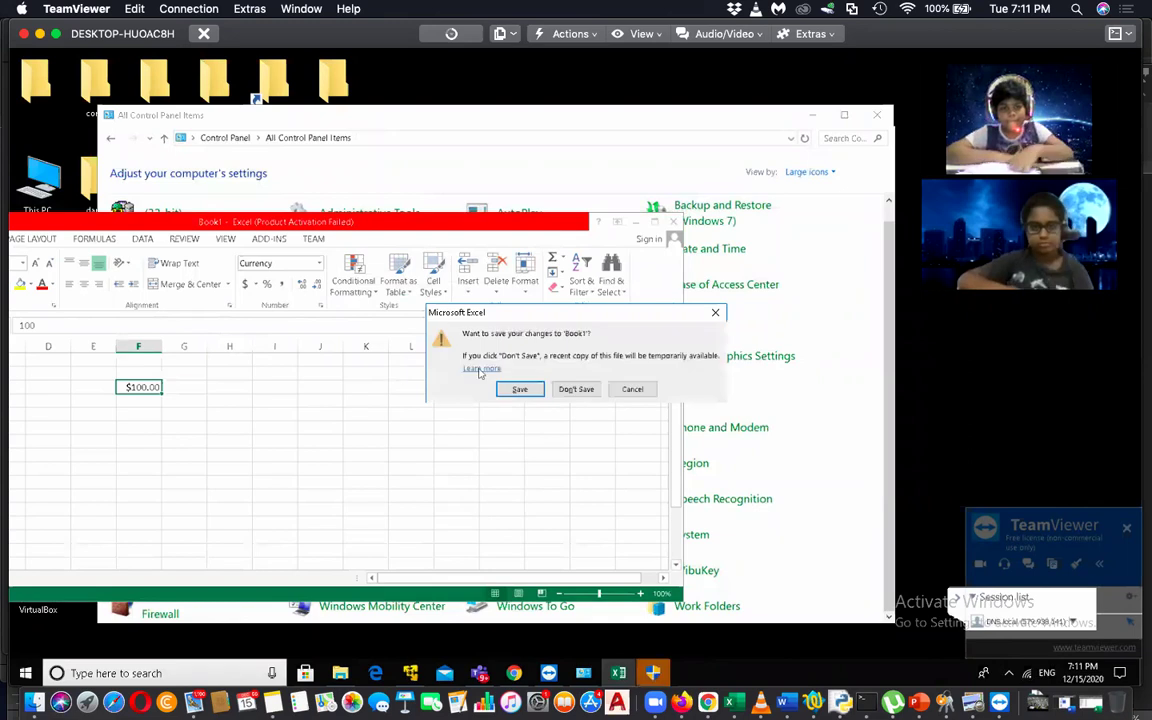
left_click(577, 389)
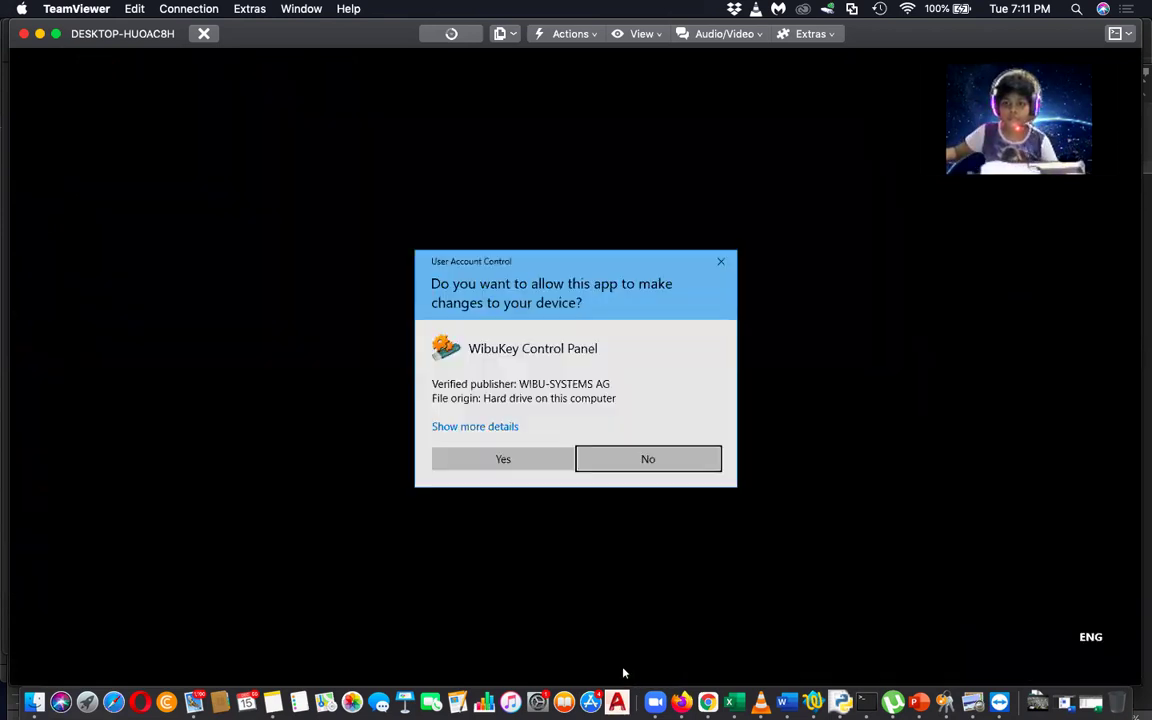
left_click(638, 460)
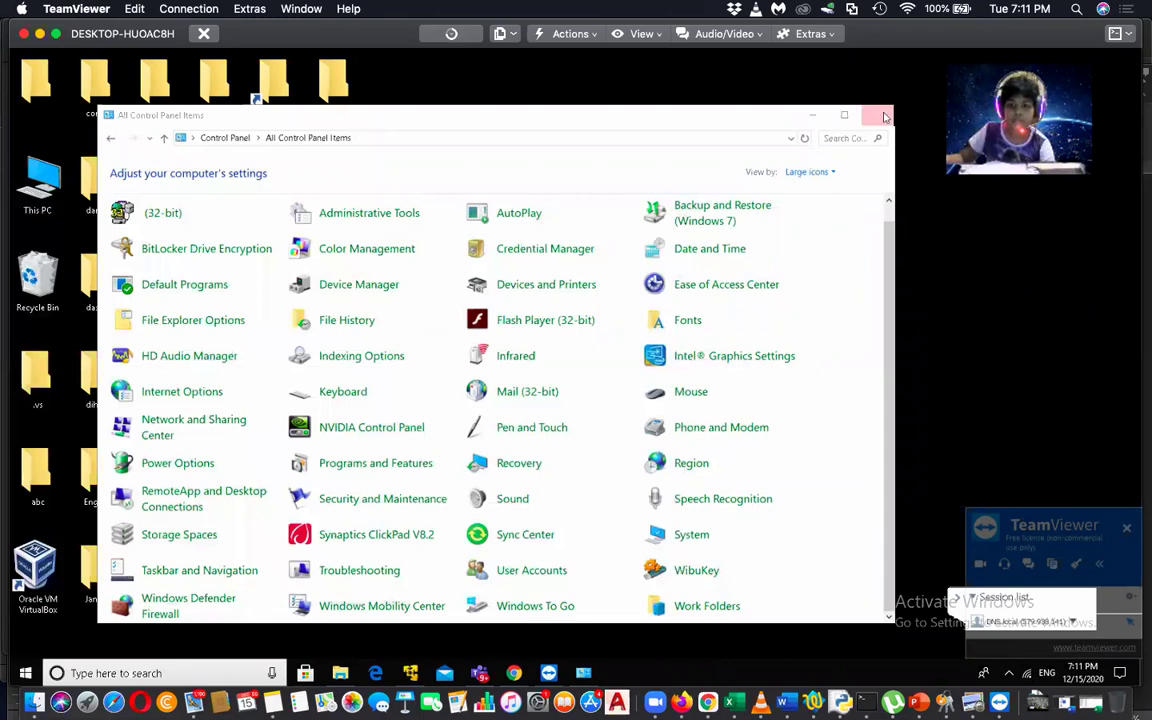
left_click(877, 117)
Create a new Microsoft Excel worksheet on the remote desktop, keeping its default file name
right_click(654, 391)
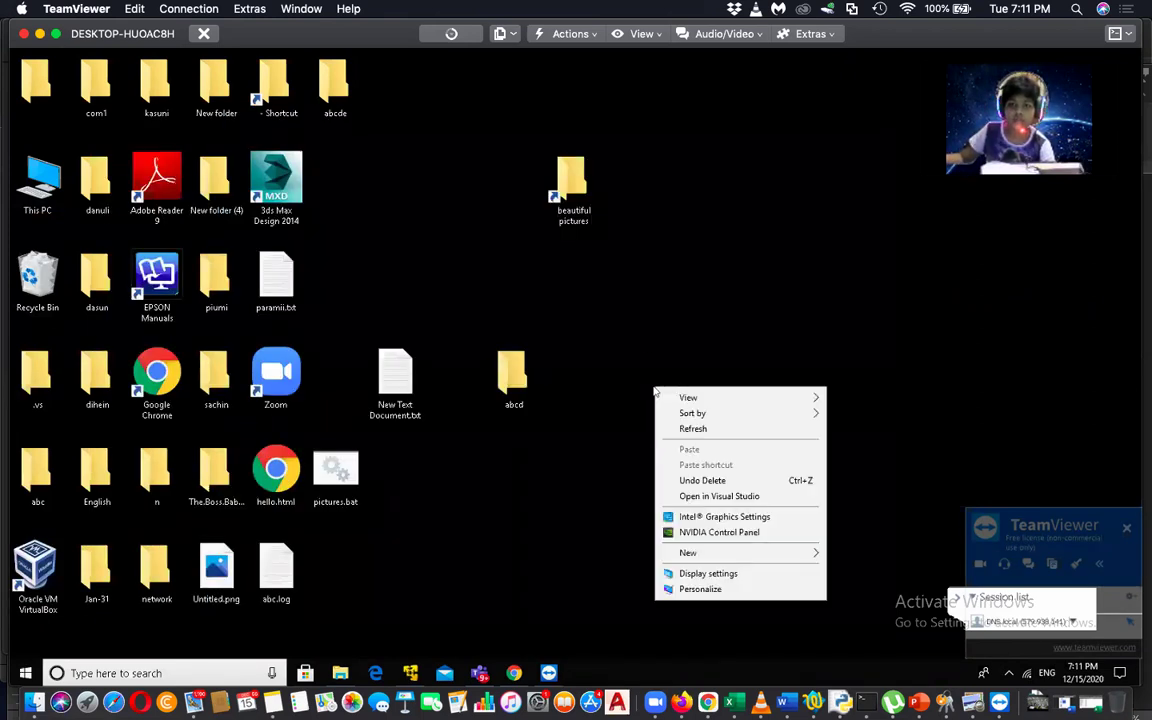
mouse_move(708, 557)
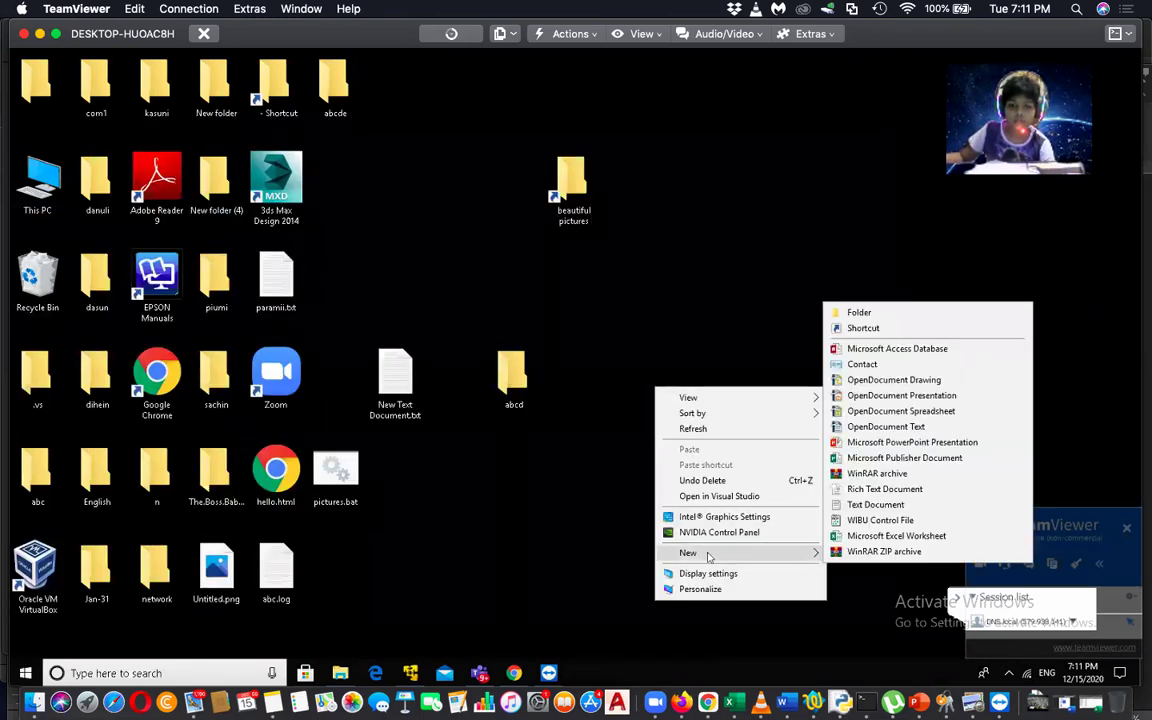
left_click(868, 540)
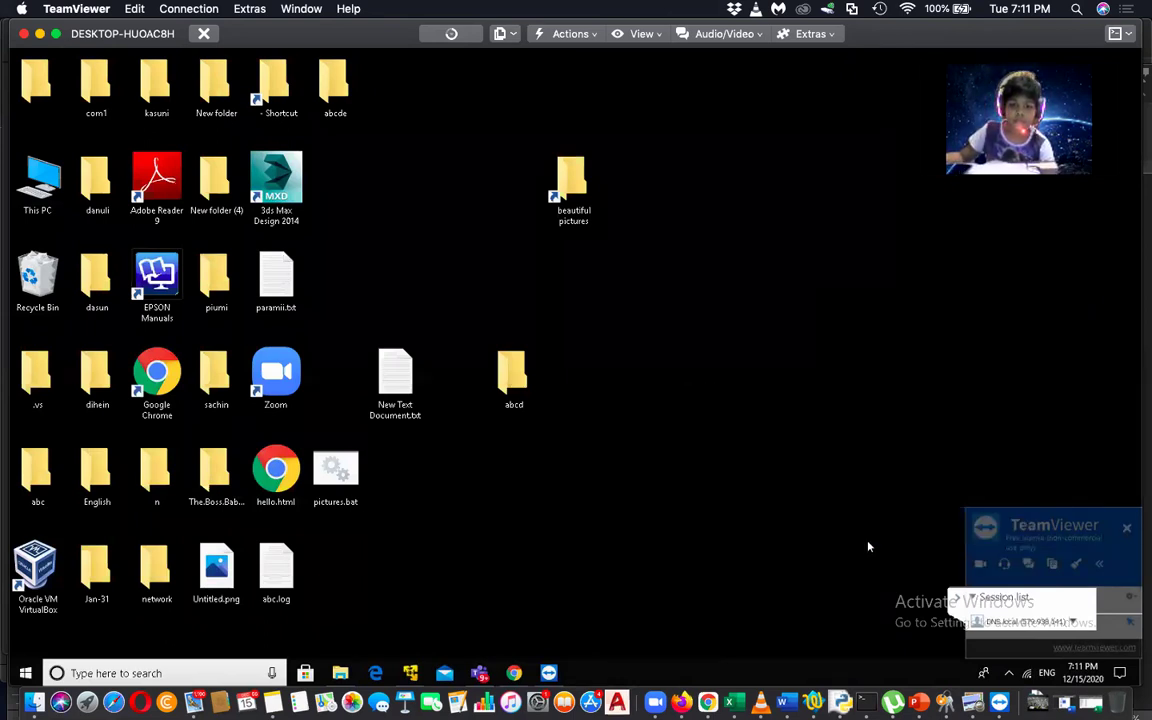
key("Return")
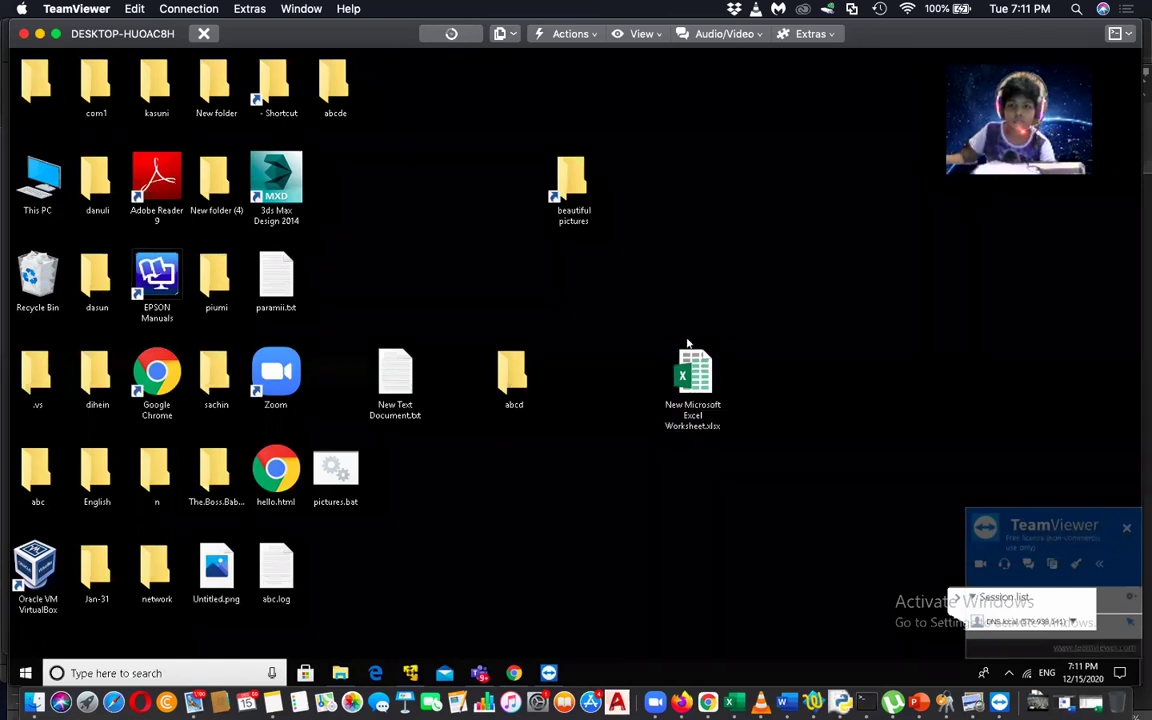
Create a PowerPoint presentation with its default name on the desktop, place it beside the Excel worksheet, and select hello.html
right_click(742, 501)
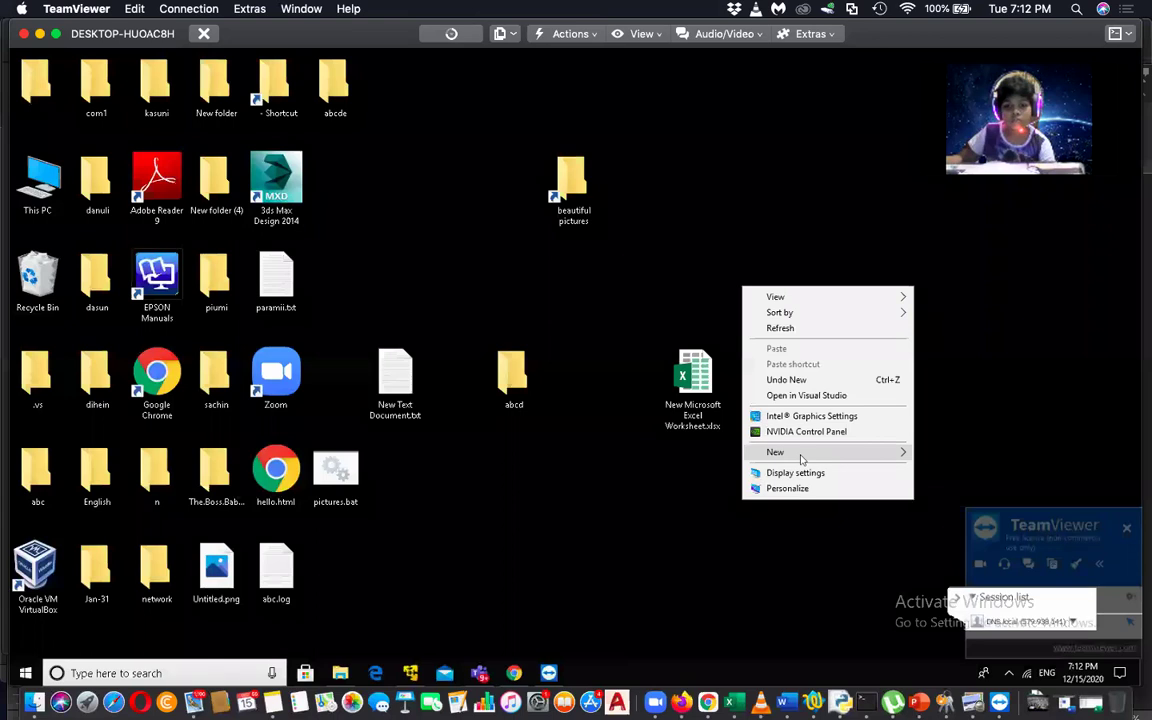
mouse_move(803, 454)
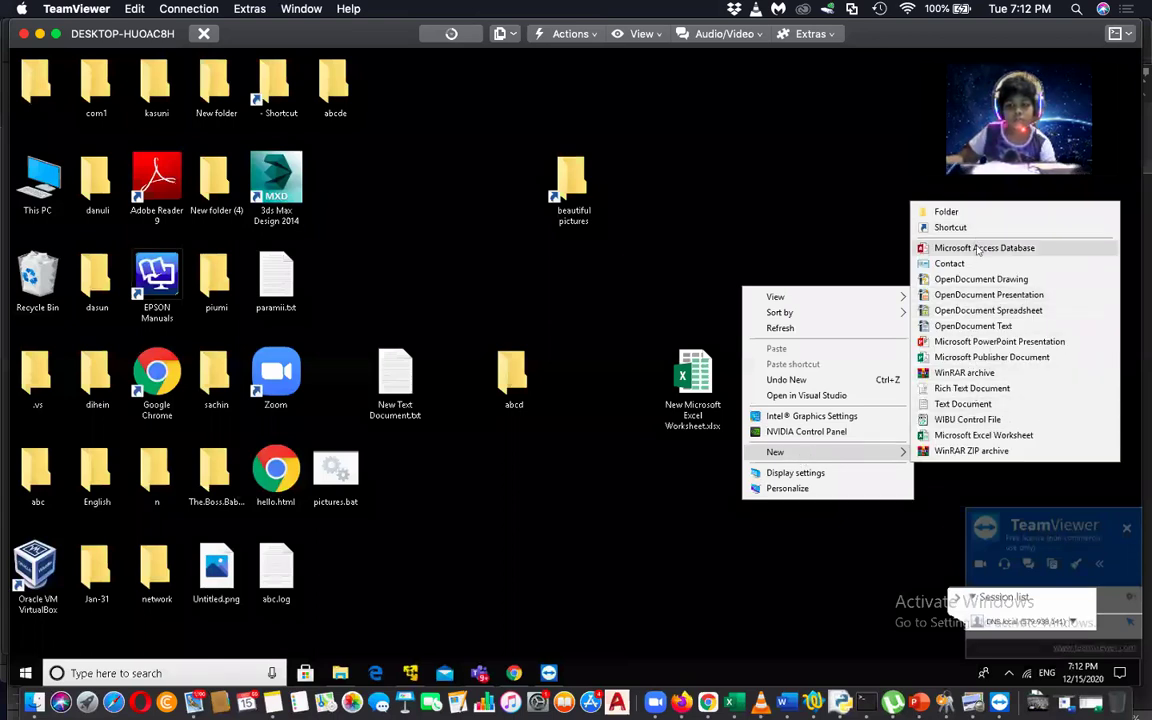
left_click(962, 342)
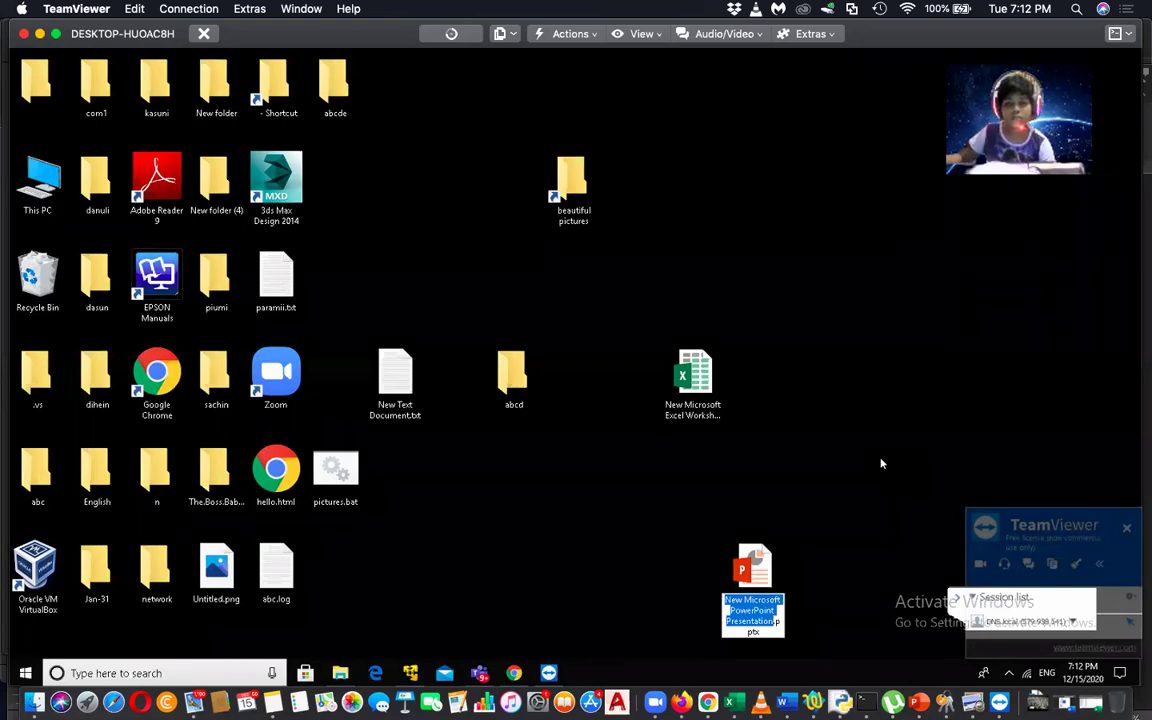
left_click(759, 556)
left_click_drag(752, 578, 812, 382)
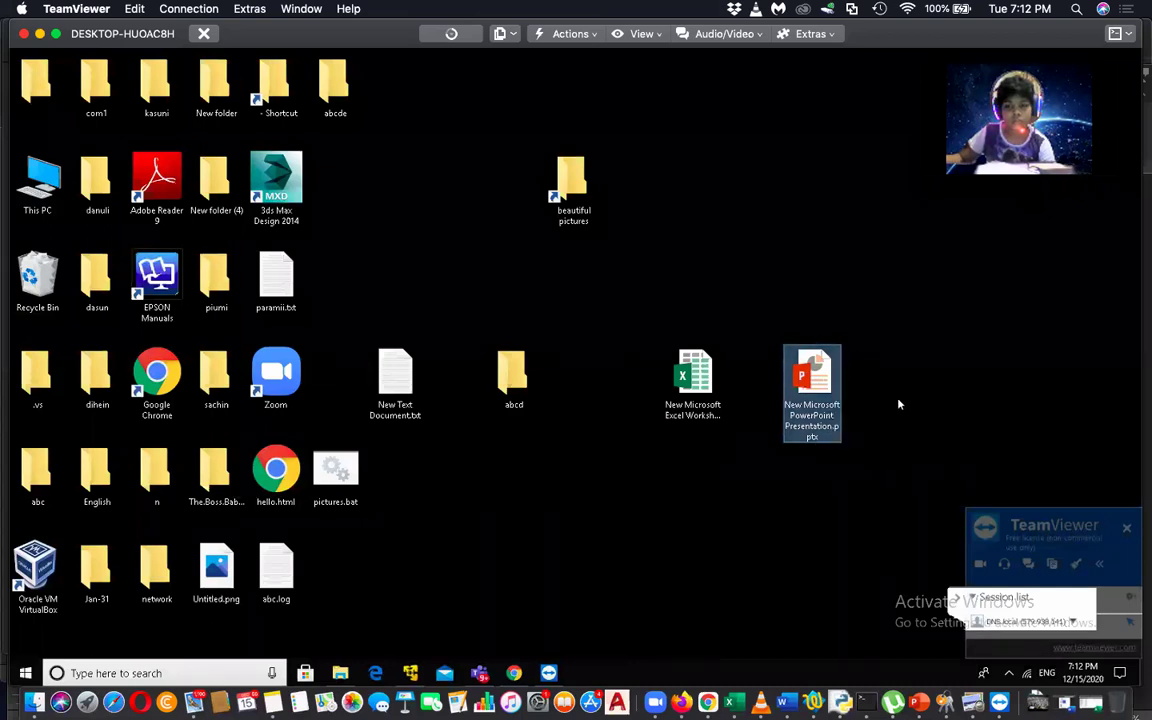
left_click(476, 519)
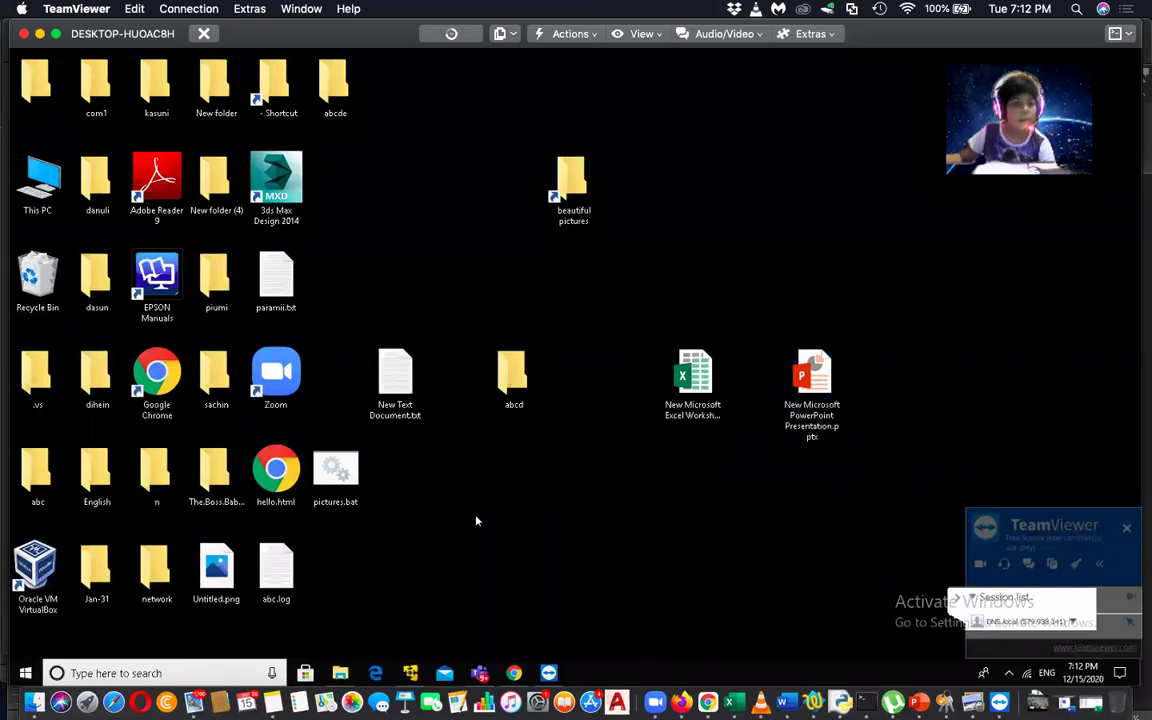
left_click(269, 483)
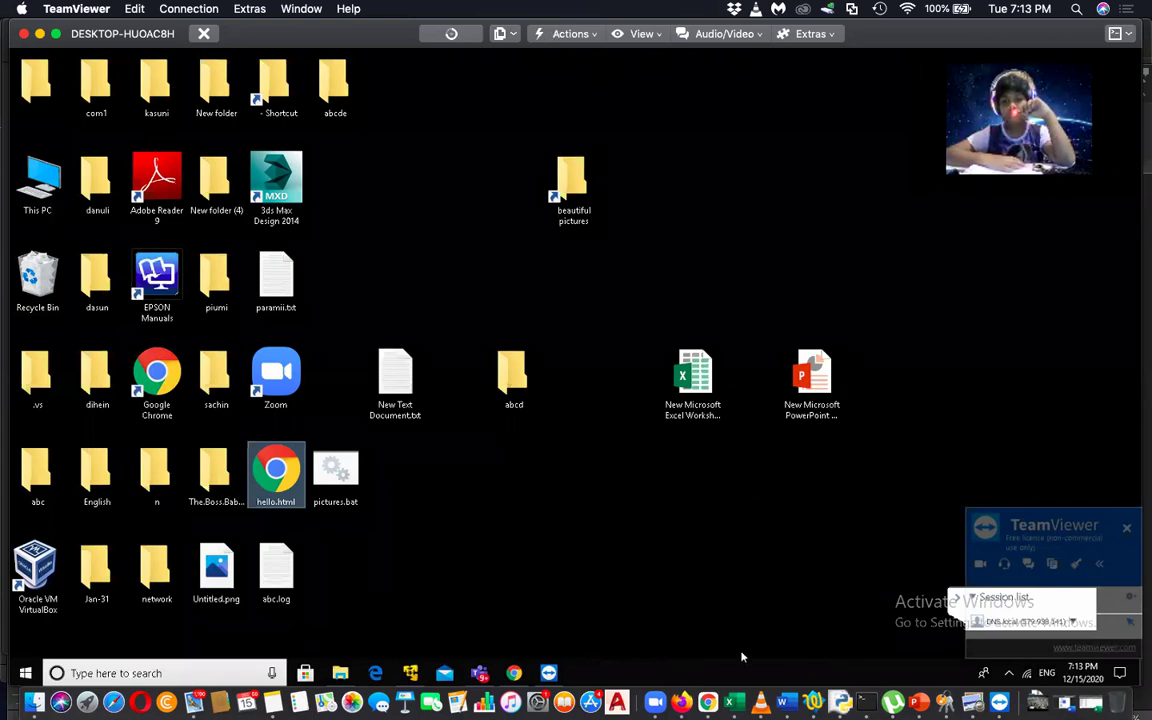
Switch to the Practical Sheet in Chrome and review the weekly class slots, including the name, grade and medium for Tuesday at 16:00
left_click(707, 702)
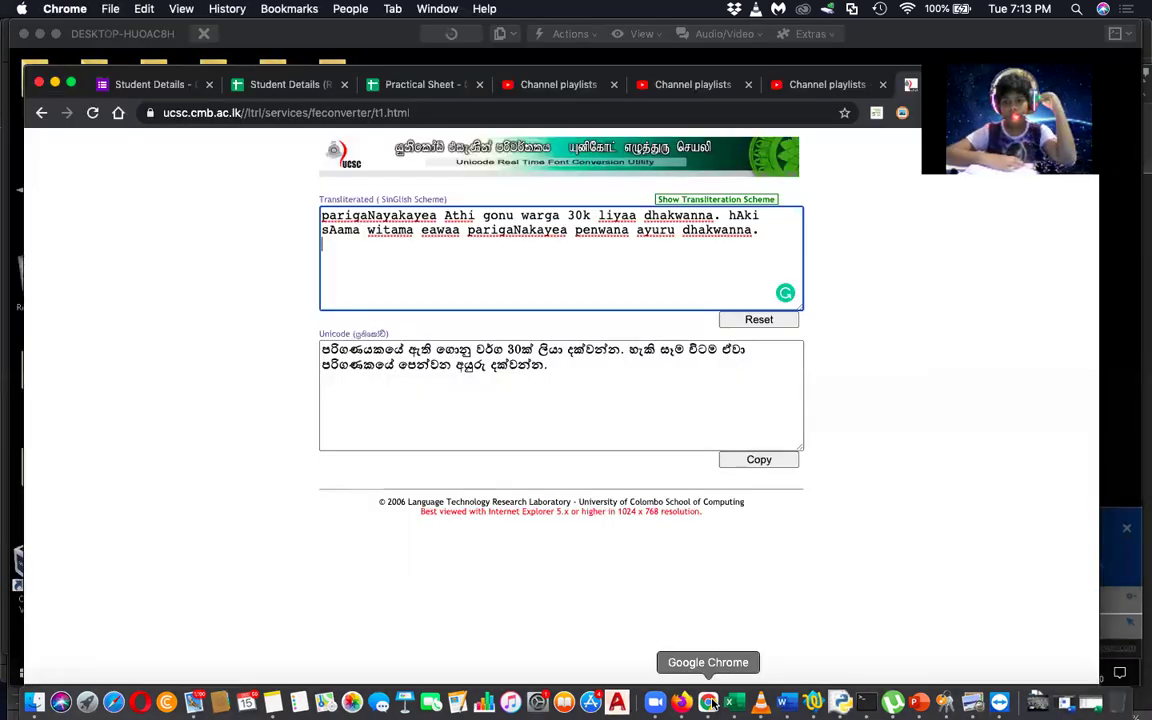
left_click(404, 84)
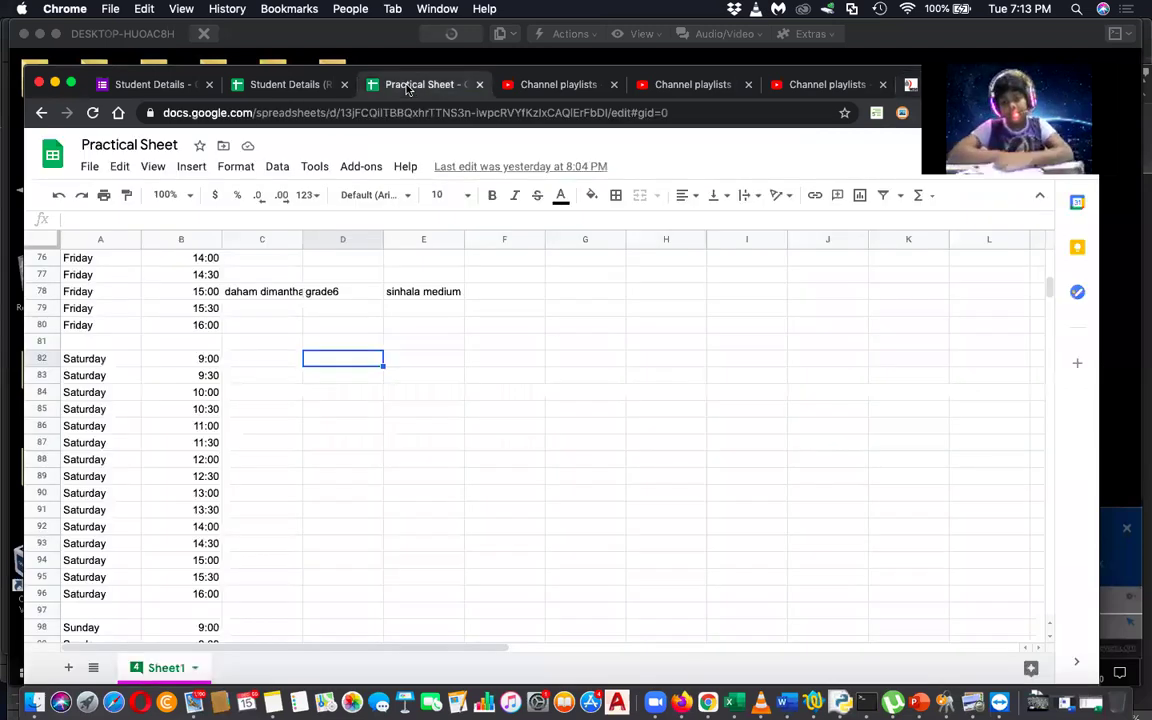
scroll(301, 531, "up", 10)
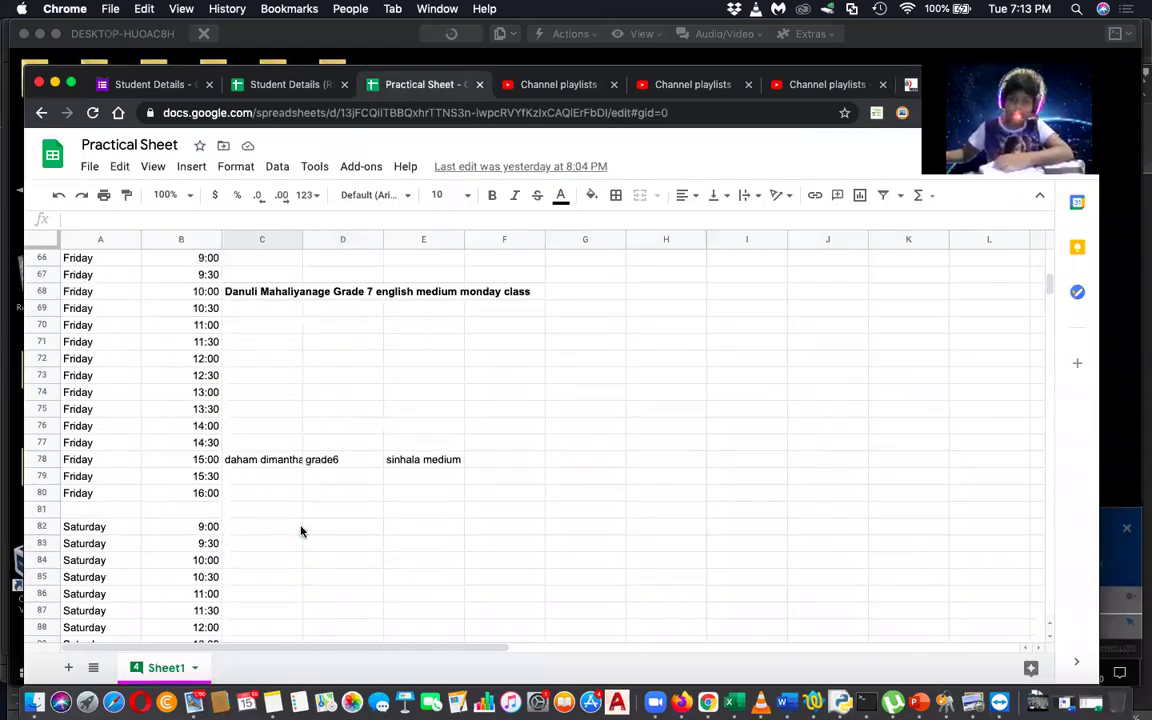
scroll(301, 531, "up", 5)
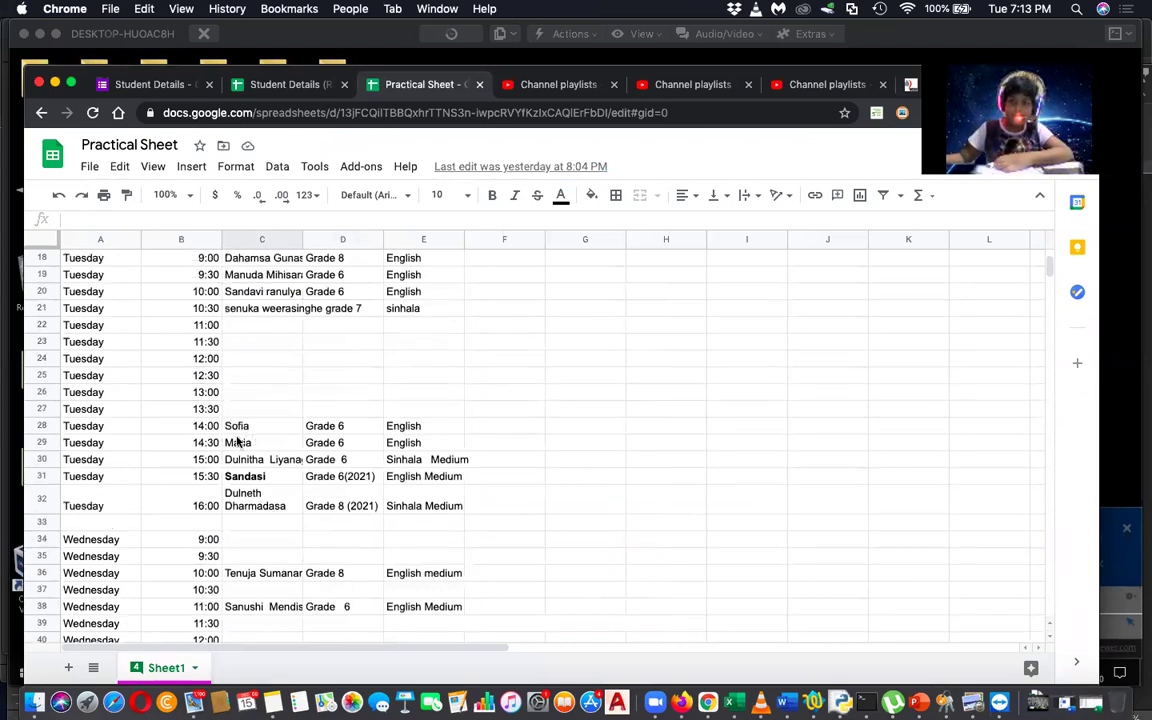
left_click(281, 506)
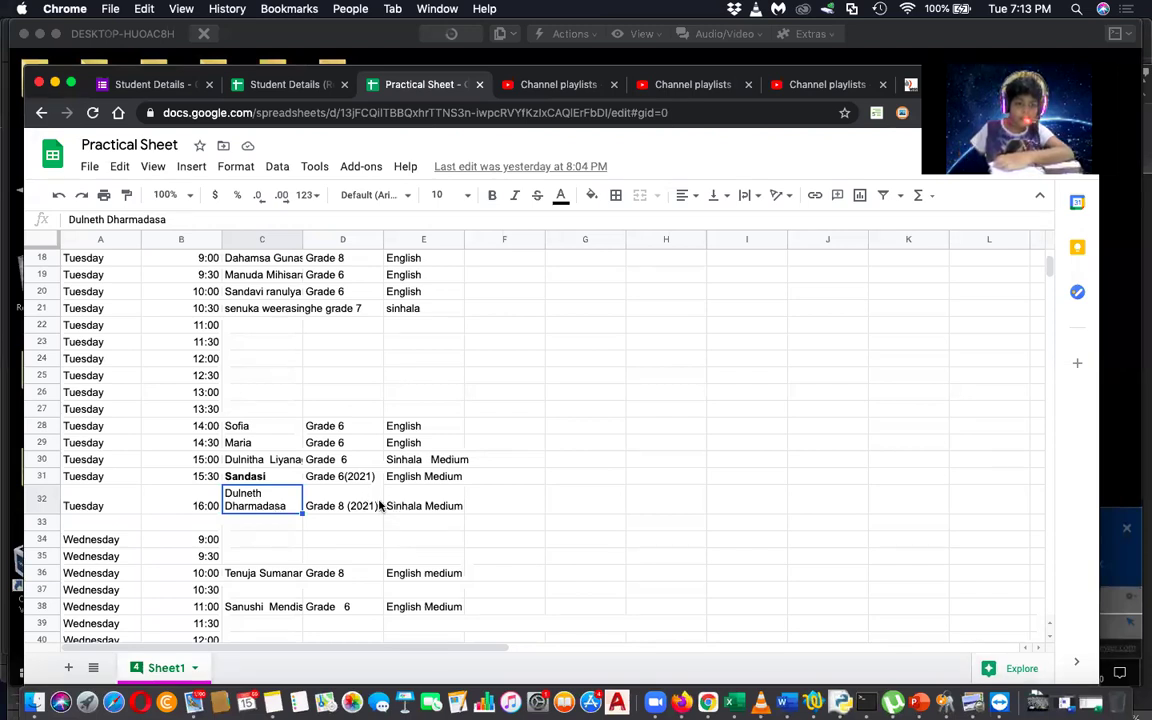
left_click(355, 505)
left_click(397, 505)
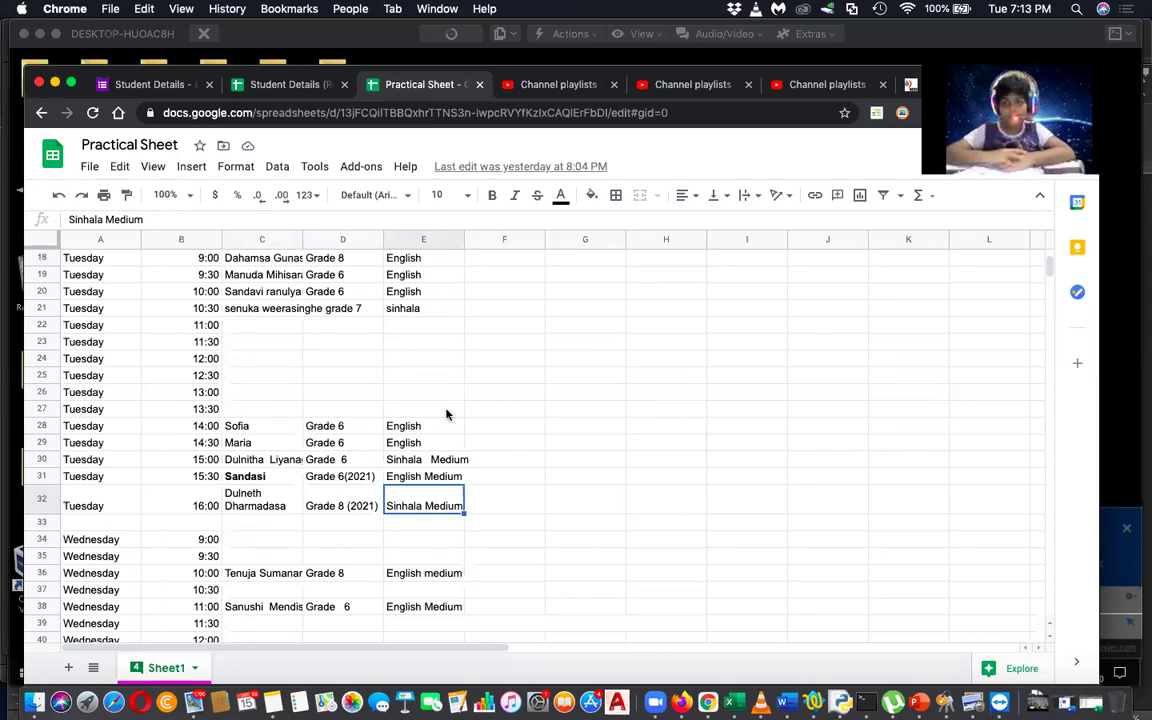
left_click(467, 380)
scroll(466, 382, "up", 2)
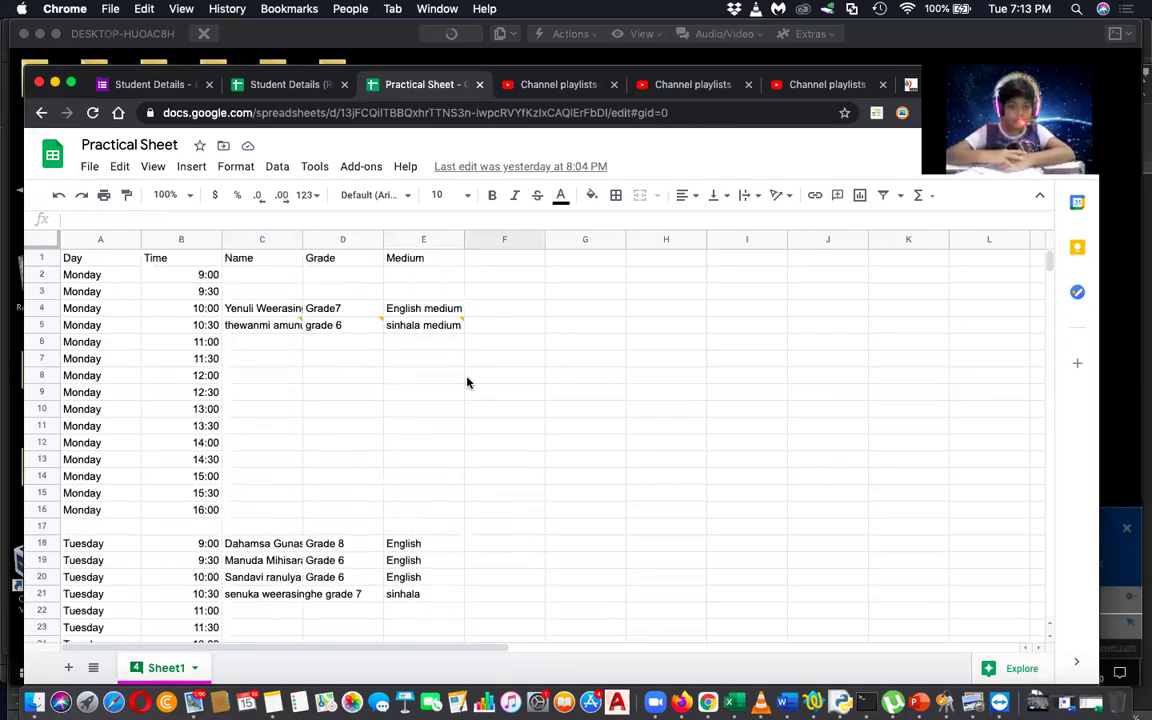
scroll(466, 382, "down", 7)
scroll(466, 382, "down", 5)
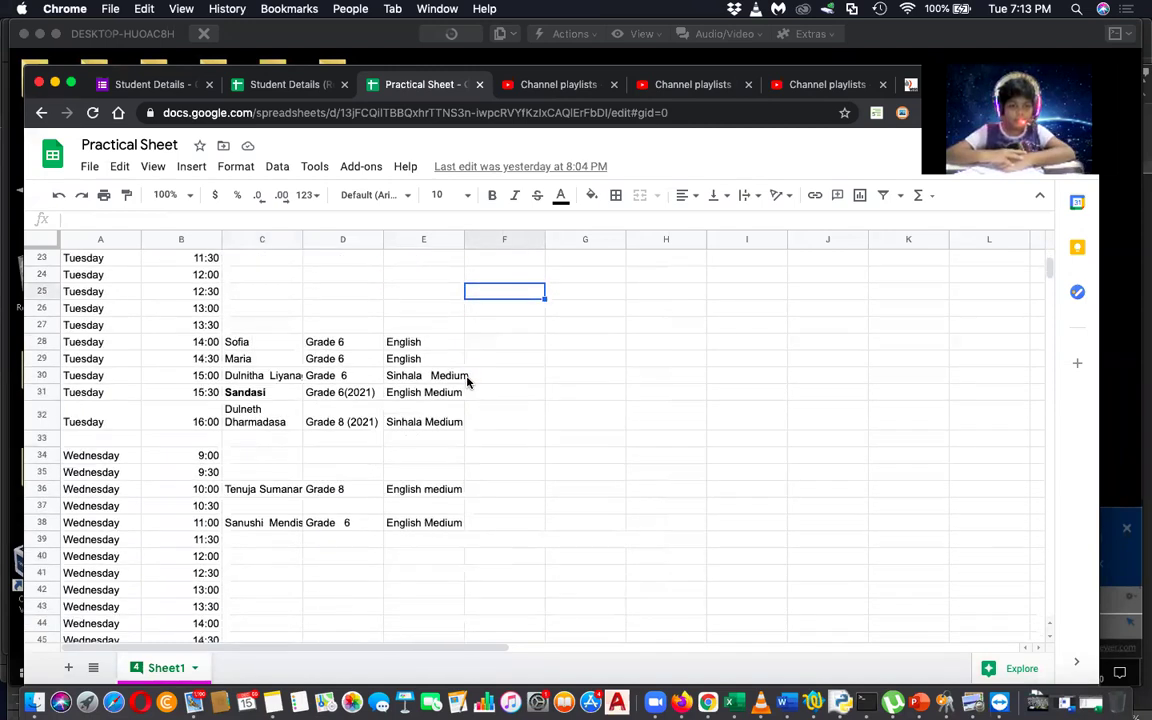
Examine the Wednesday, Thursday and Friday class slots in the schedule, checking the Wednesday afternoon rows around 14:00 and 14:30
scroll(466, 382, "down", 2)
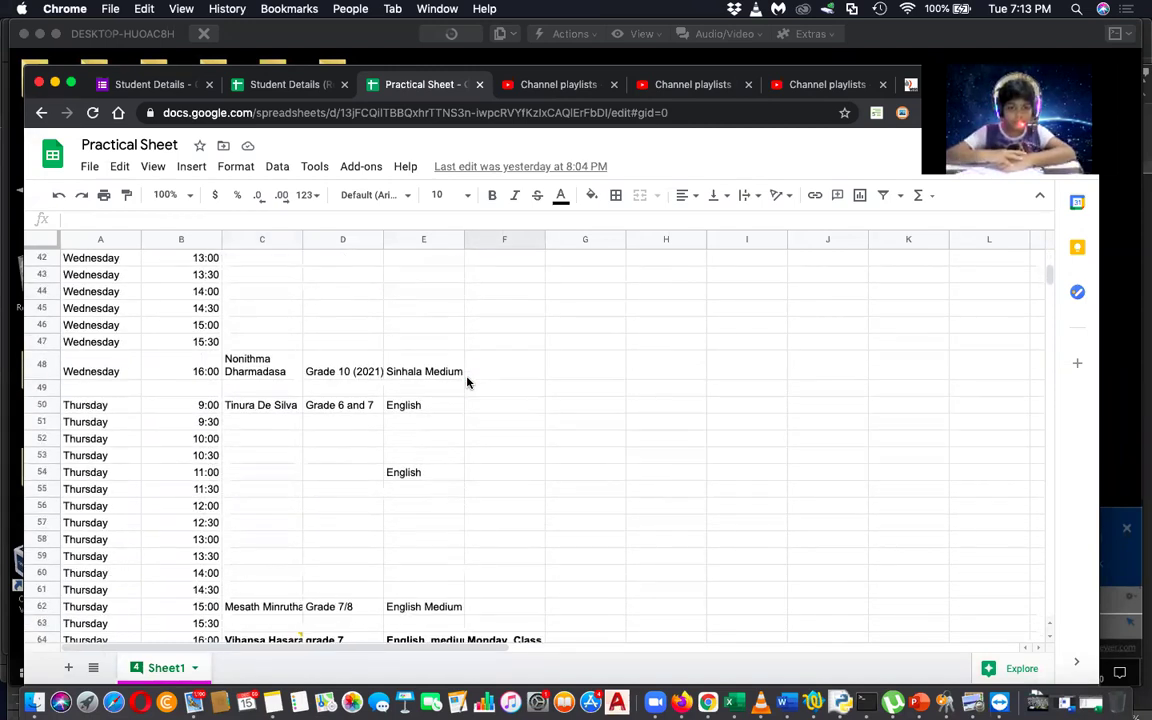
scroll(466, 382, "down", 2)
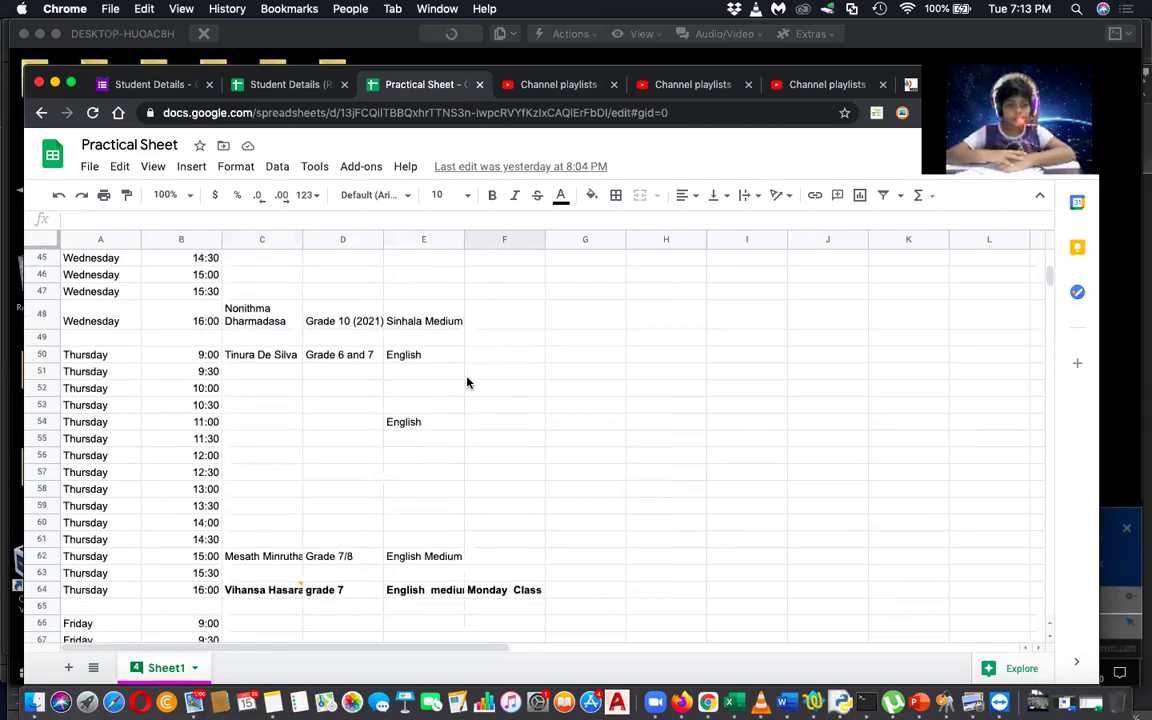
scroll(466, 382, "down", 5)
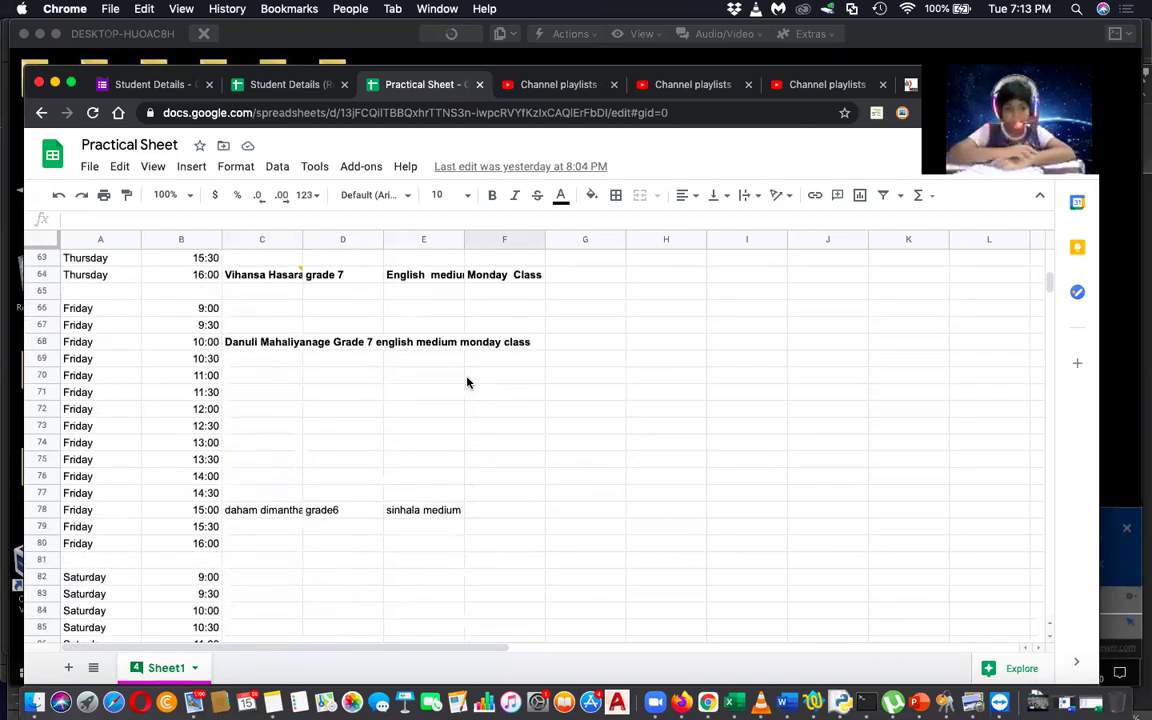
scroll(466, 382, "up", 8)
scroll(466, 382, "up", 1)
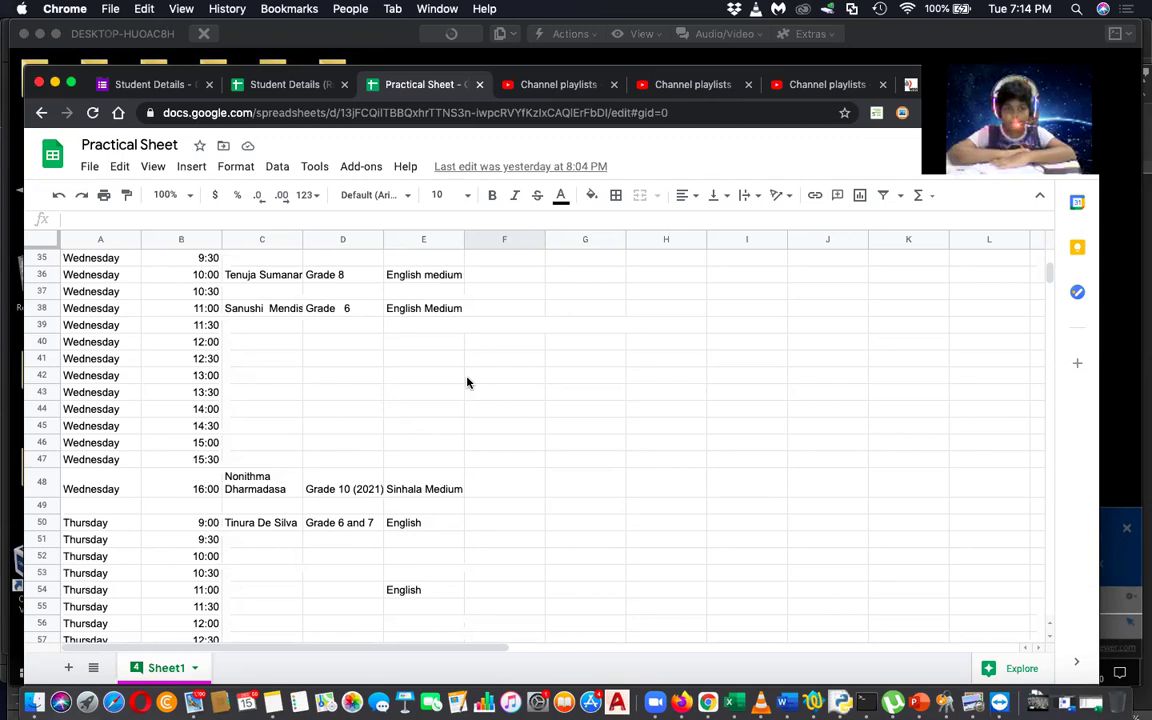
left_click(261, 427)
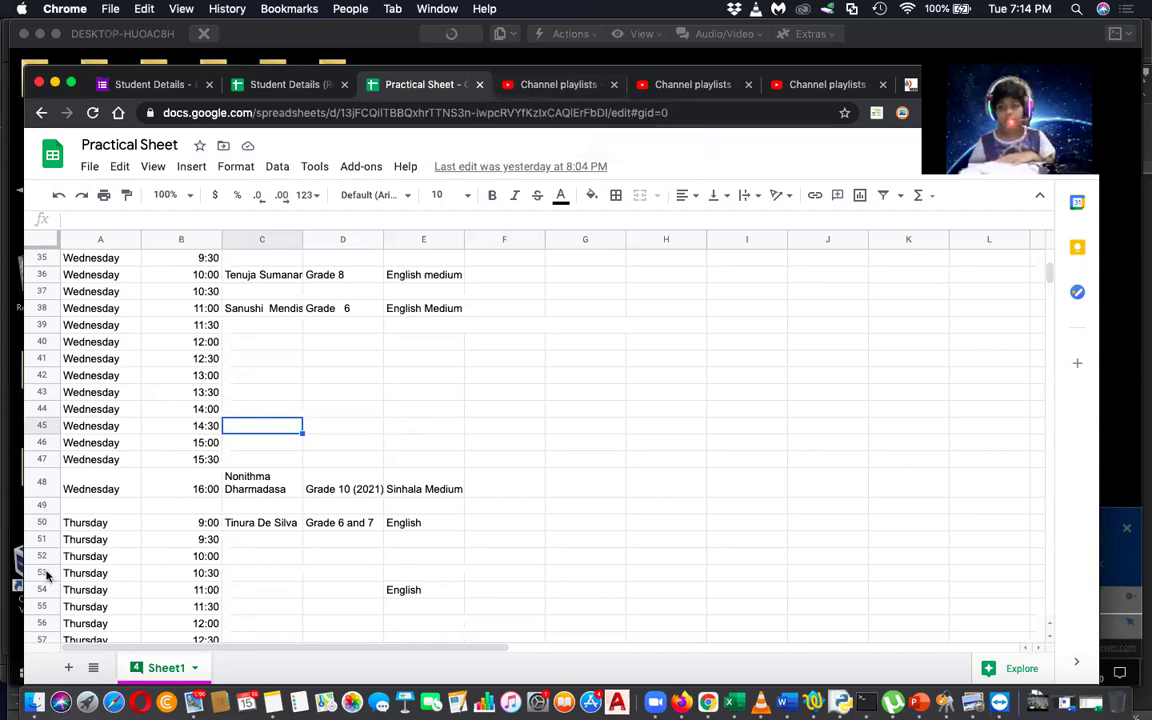
left_click(345, 416)
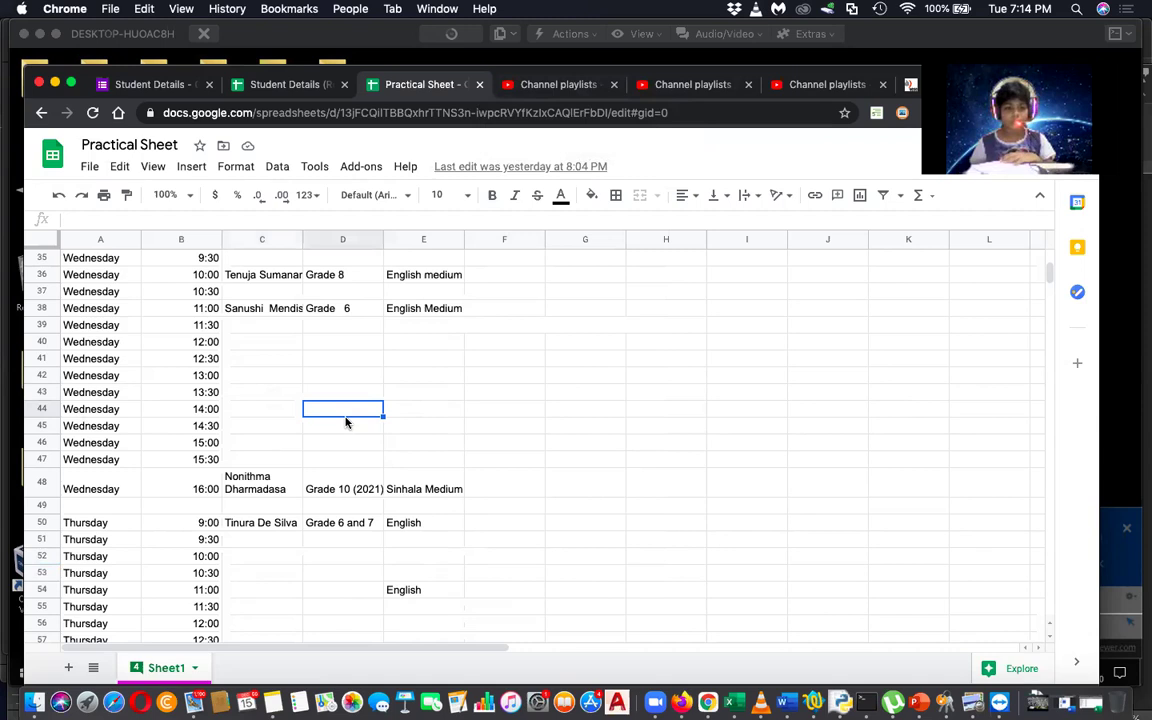
scroll(346, 422, "up", 1)
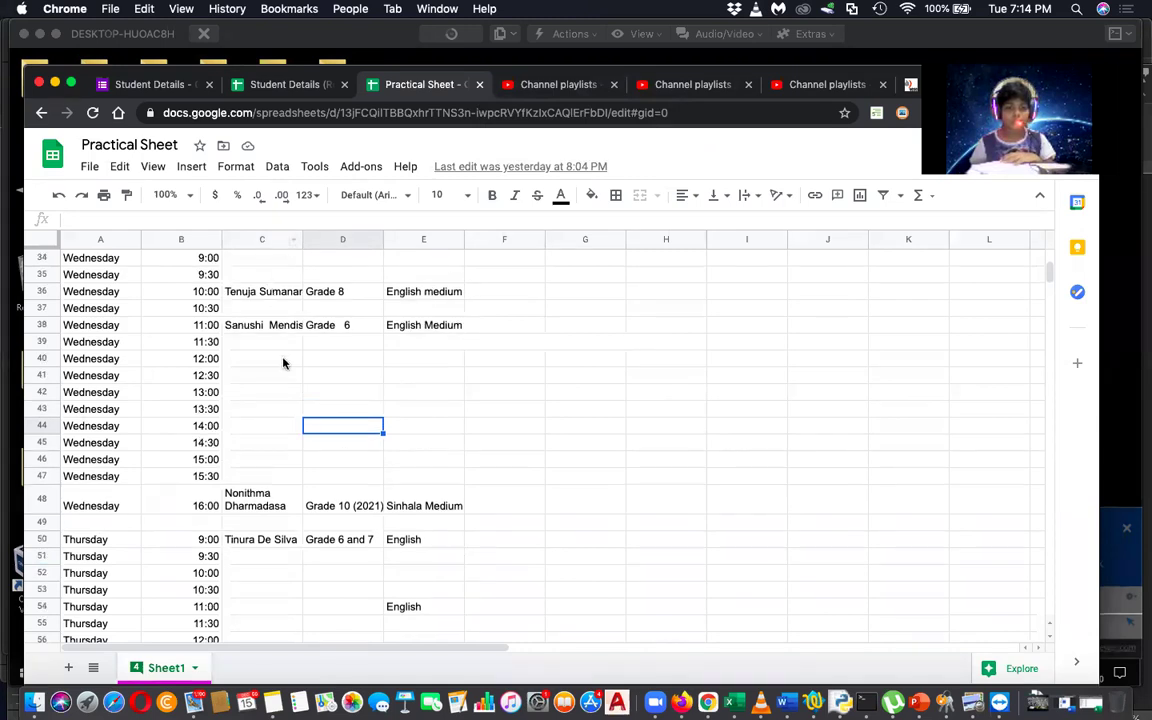